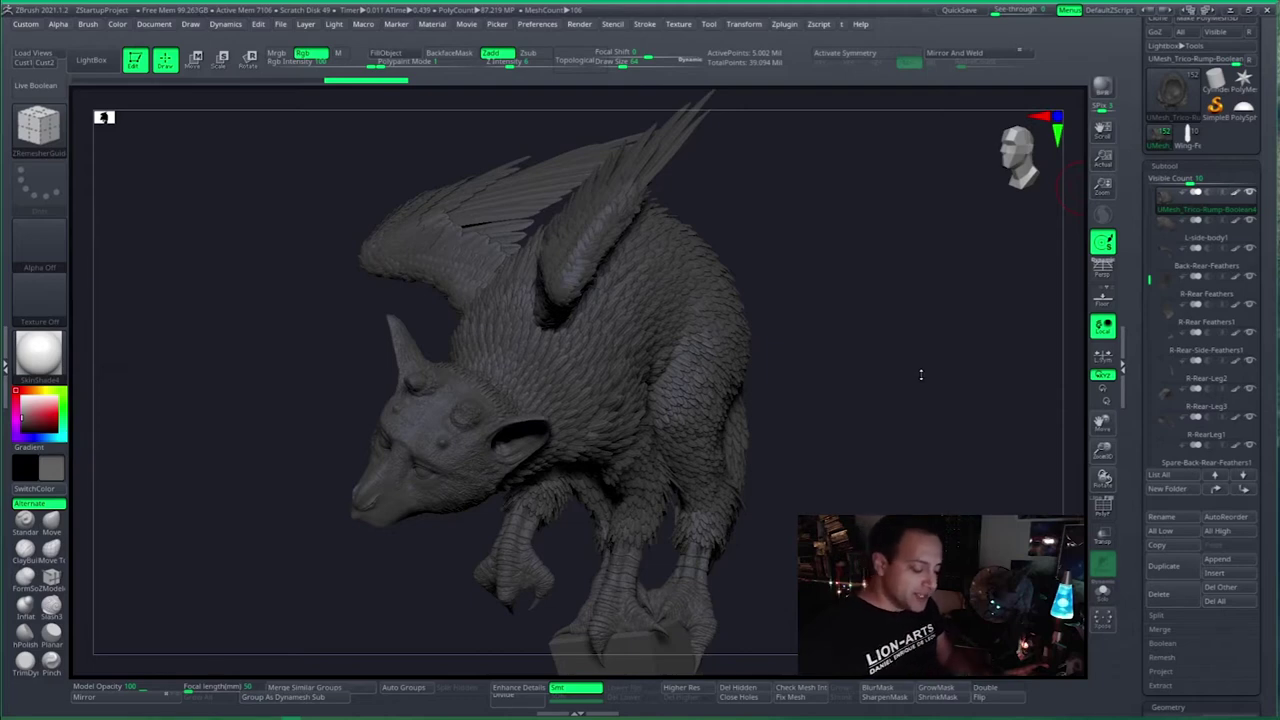
Step: Examine the feathered Trico sculpt from several angles around the head, wings and body
mouse_move(903, 380)
left_mouse_down()
mouse_move(907, 395)
mouse_move(900, 379)
left_mouse_up()
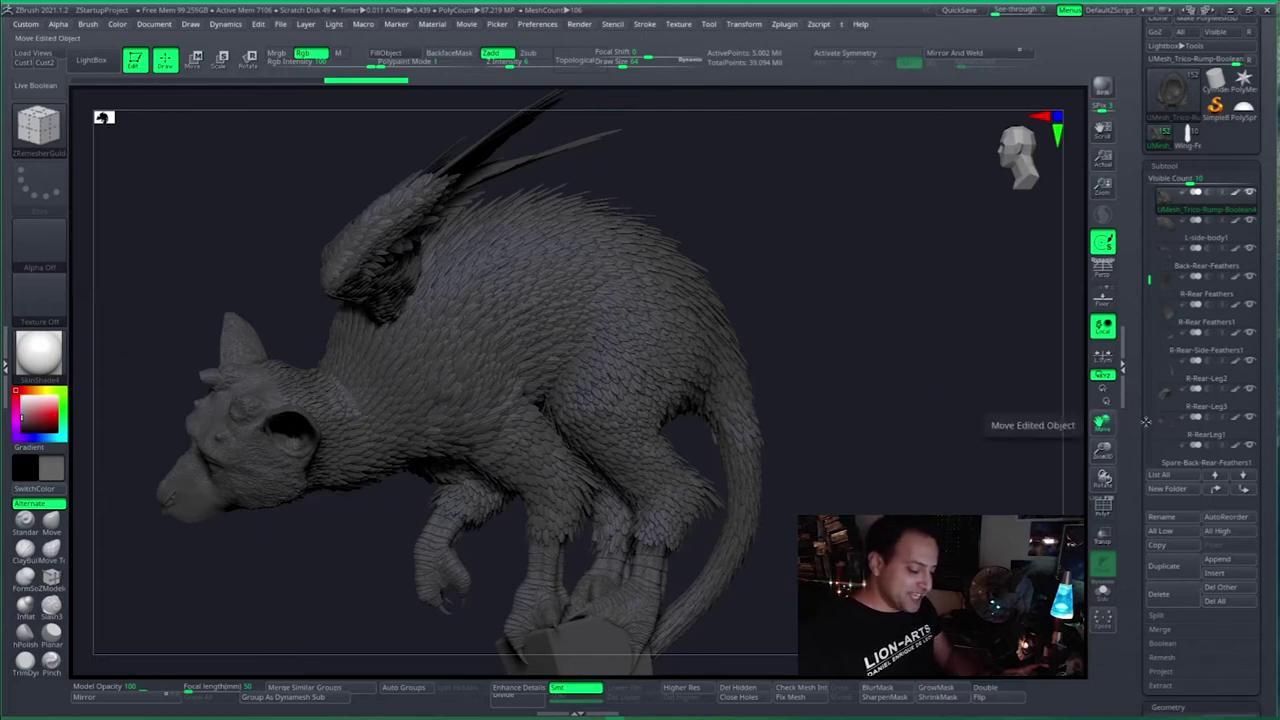
left_click_drag(1146, 421, 1148, 418)
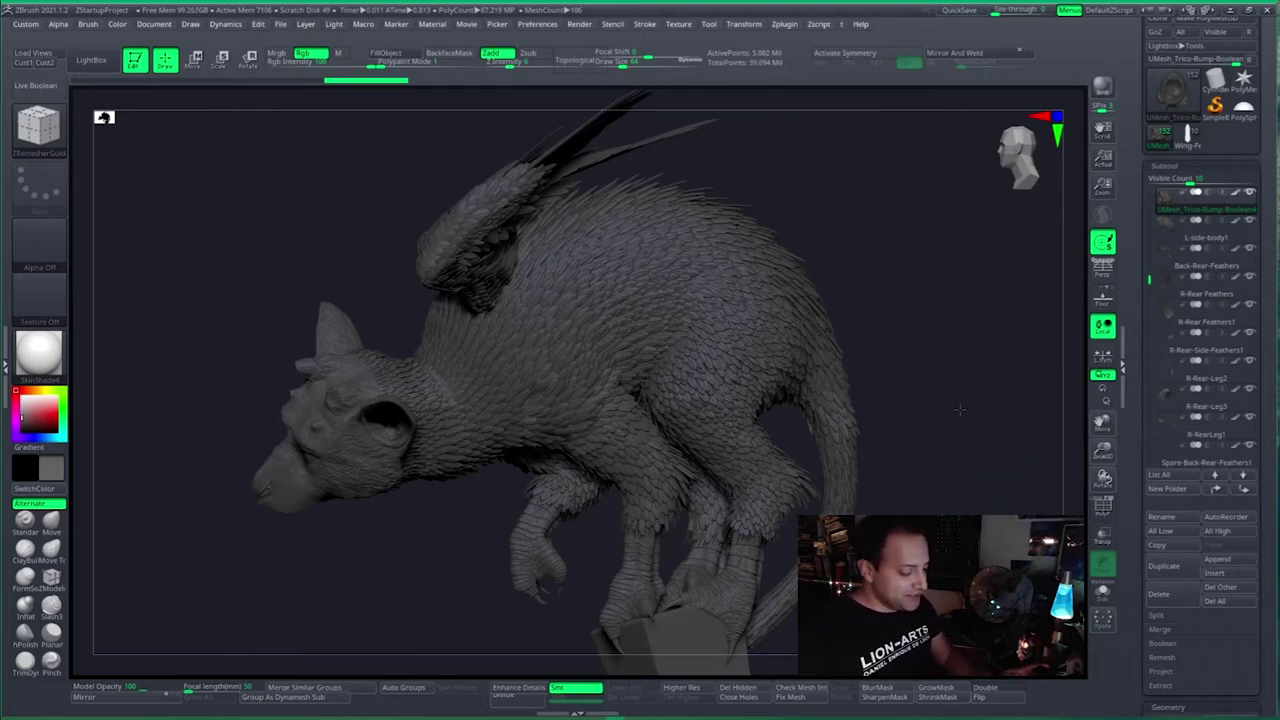
left_click_drag(960, 409, 932, 376)
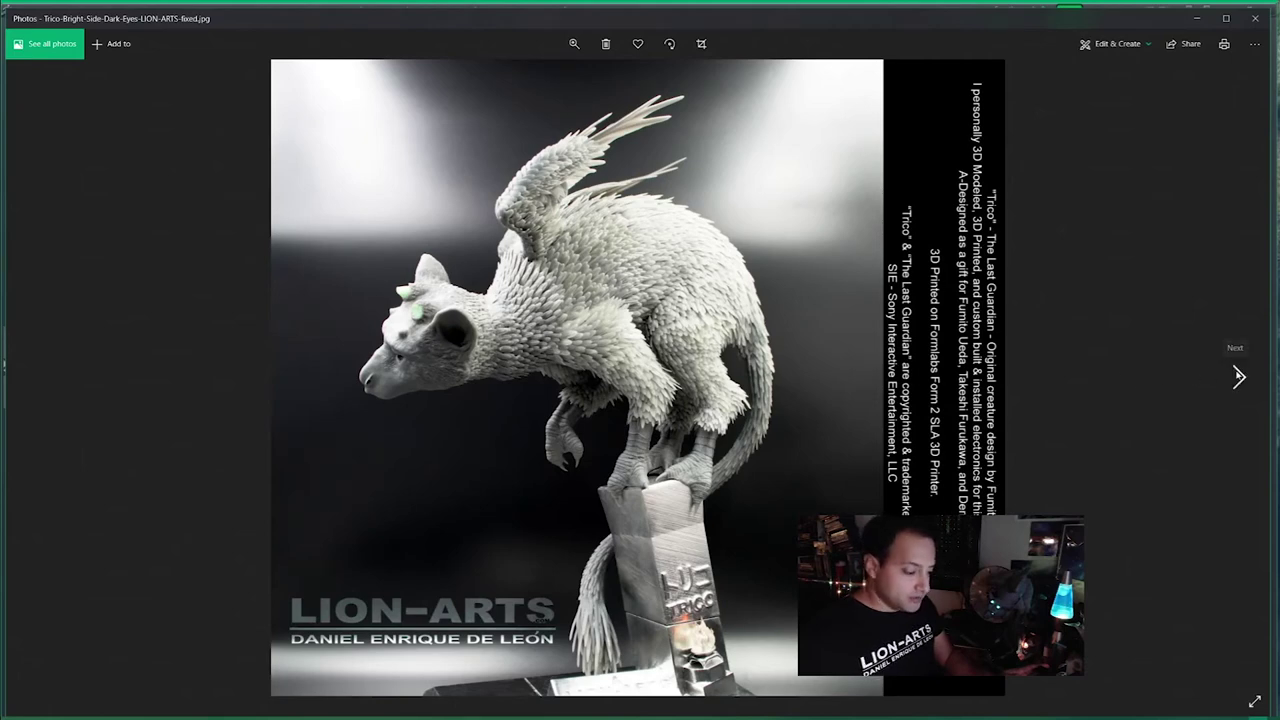
Step: Browse the photos of the 3D-printed Trico figure in the Photos app, then return to ZBrush
left_click(1238, 376)
left_click(1238, 376)
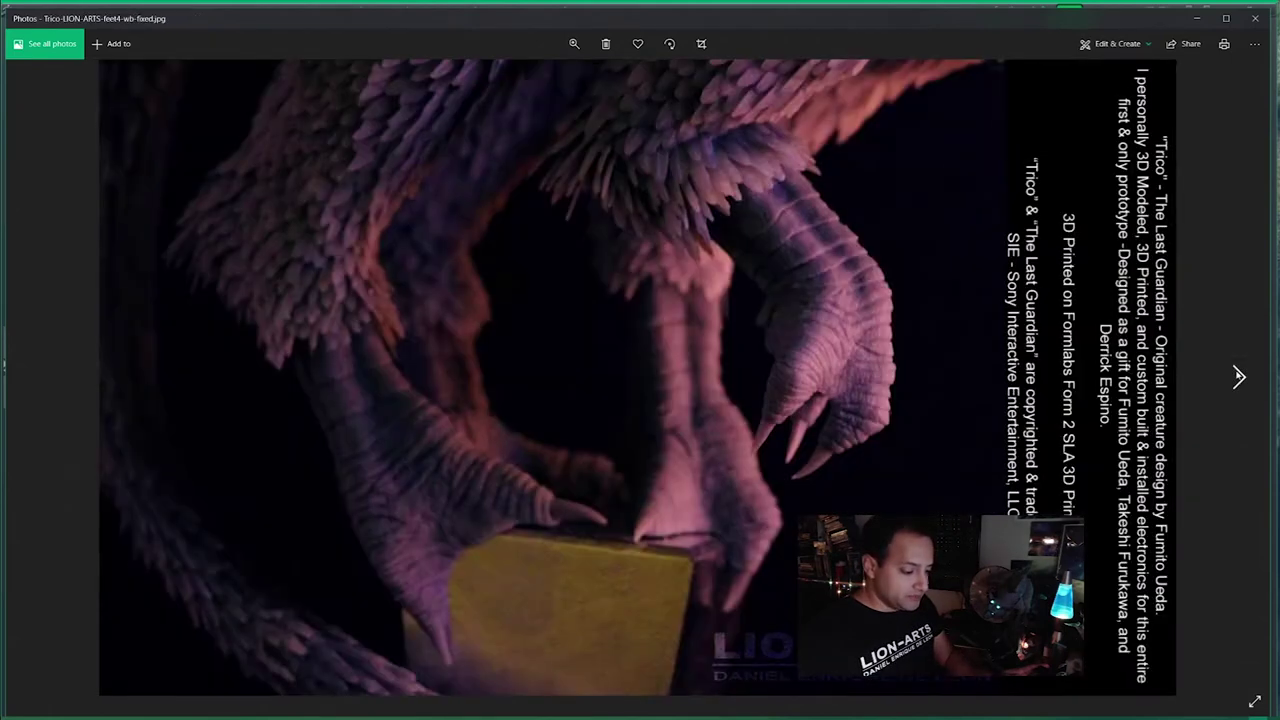
left_click(1238, 376)
left_click(1238, 376)
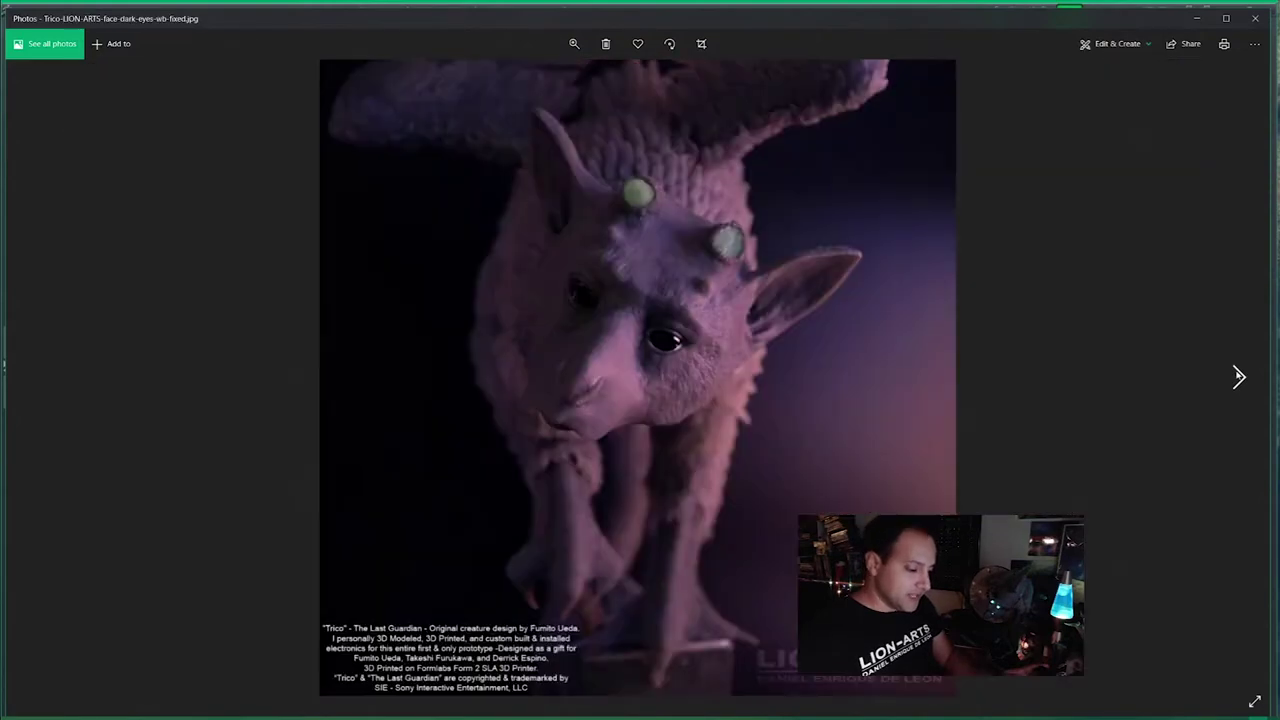
left_click(1238, 376)
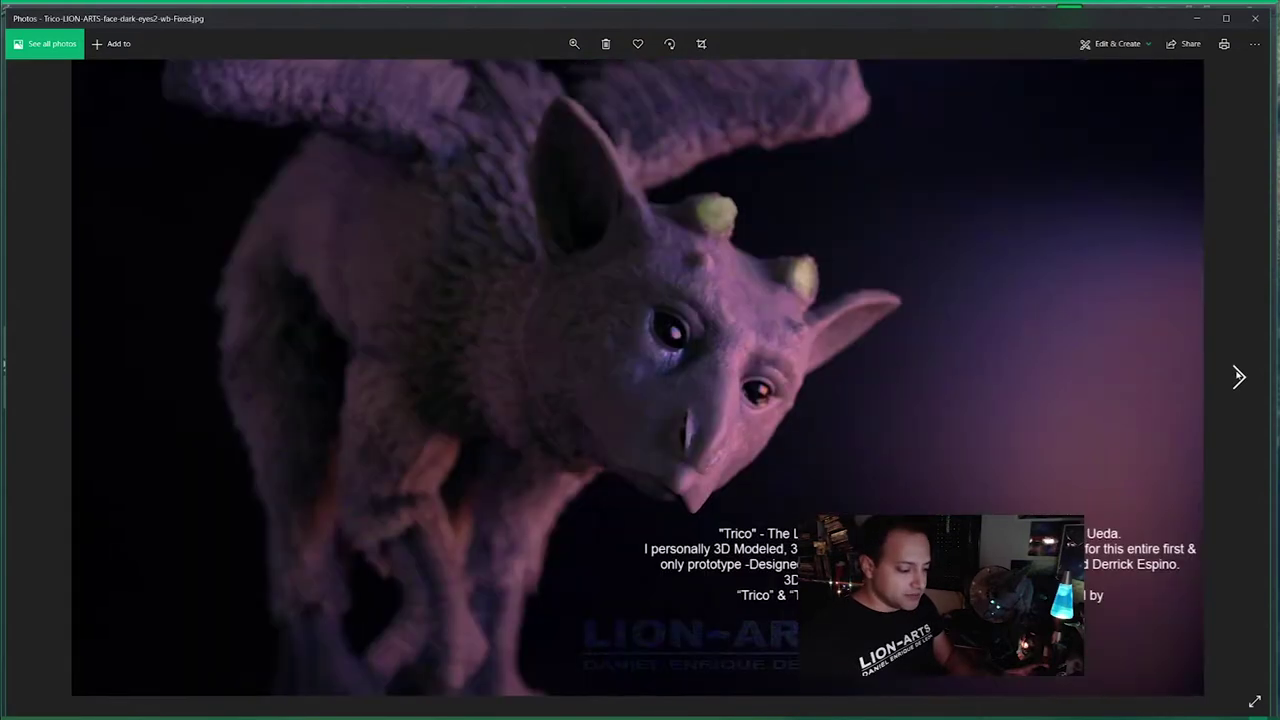
left_click(1238, 376)
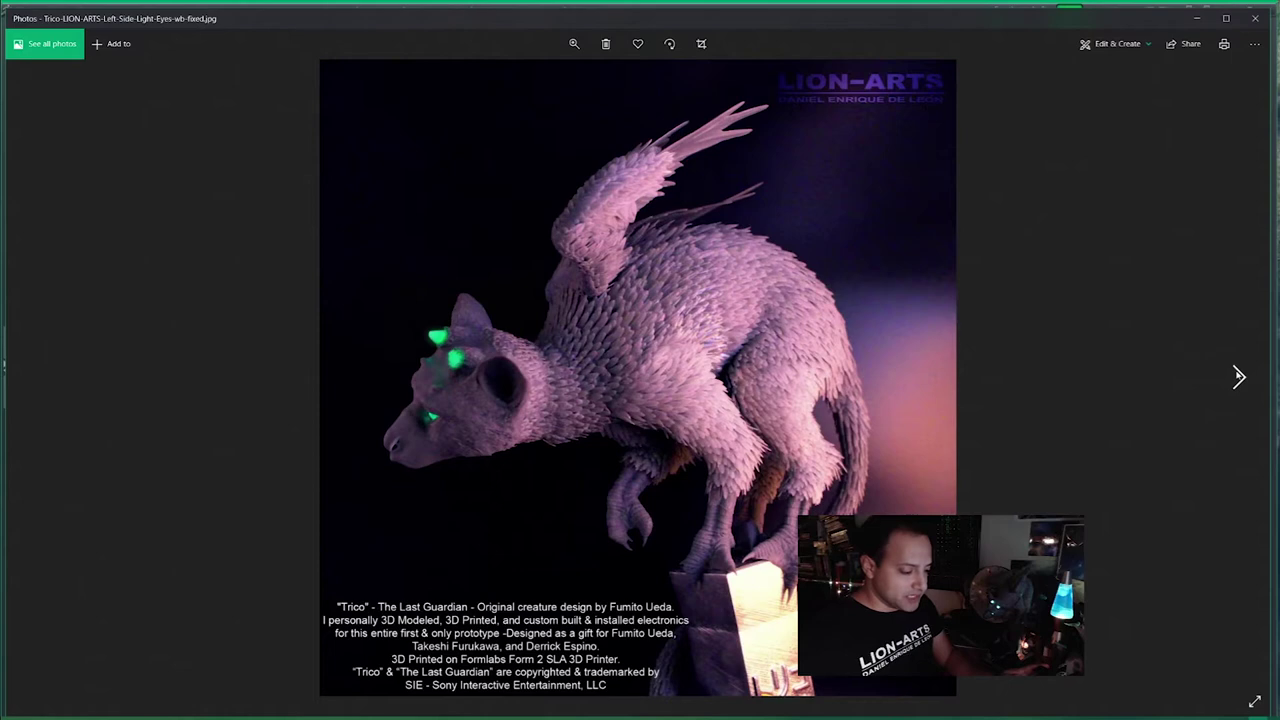
left_click(1238, 376)
left_click(1238, 376)
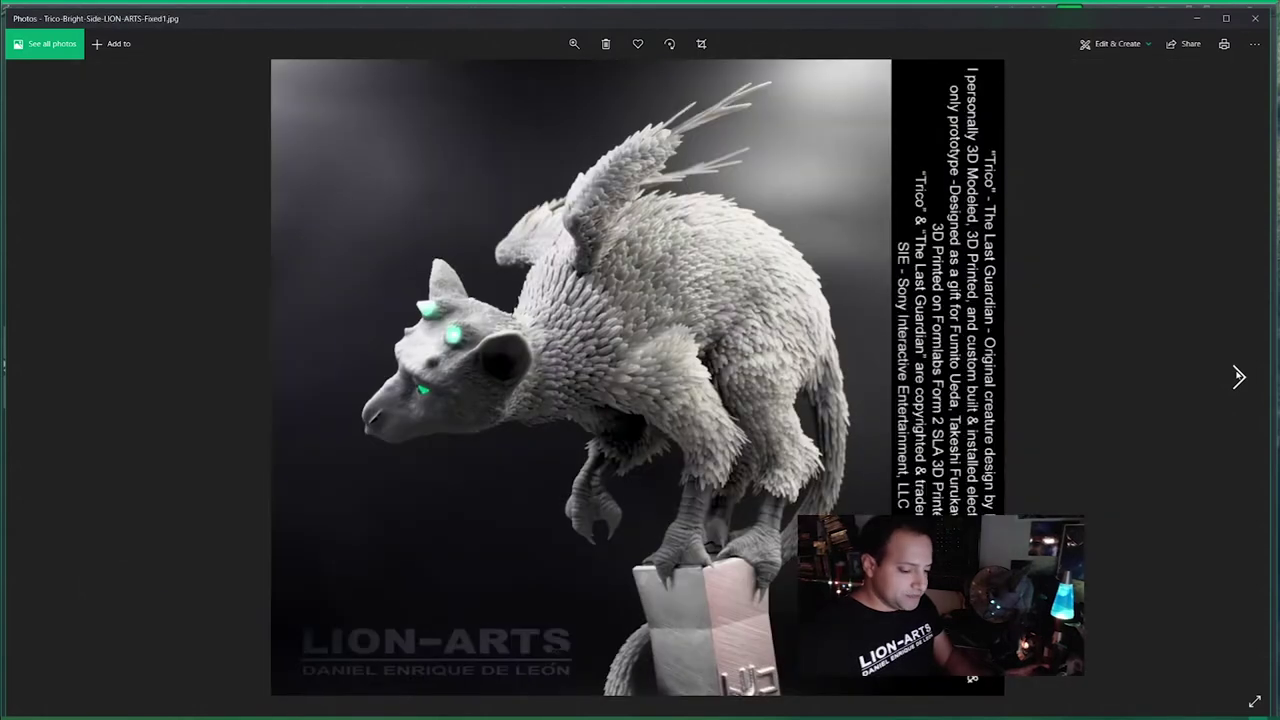
left_click(1198, 20)
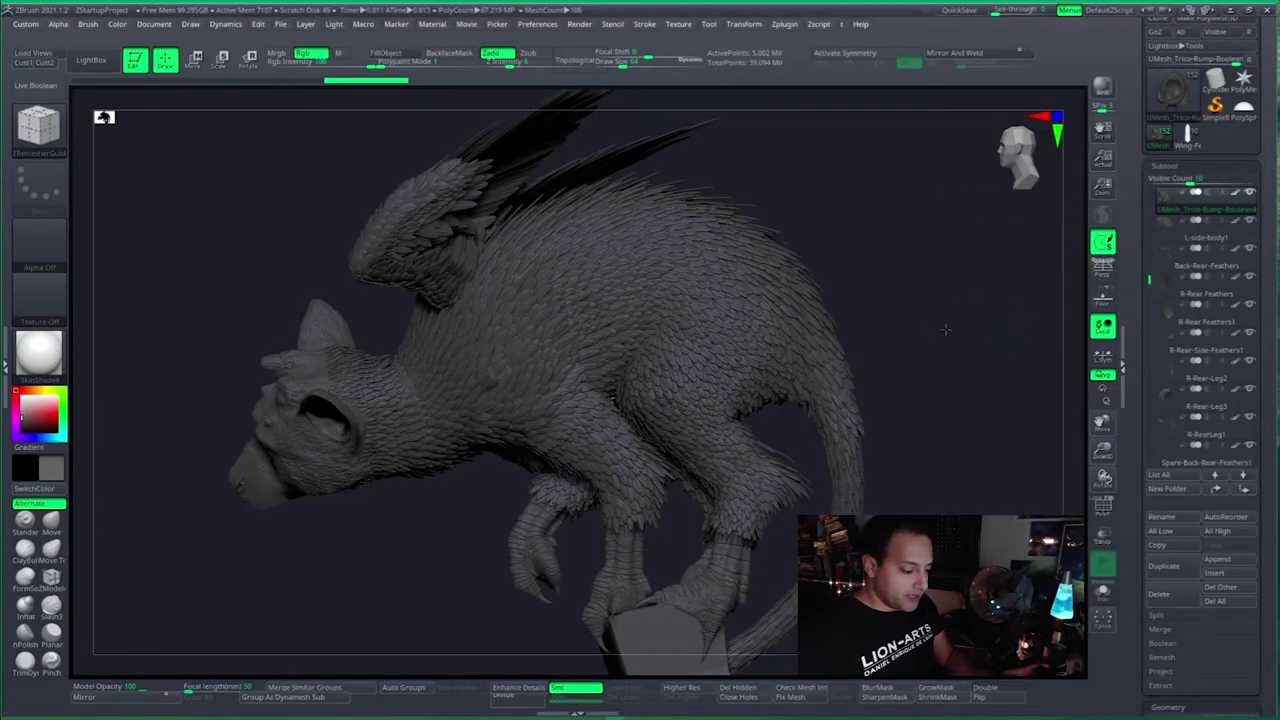
Step: Switch to the Wing-Feather-brush tool and examine the feather's shaft and barbs with PolyFrame temporarily shown
left_click_drag(954, 329, 971, 326)
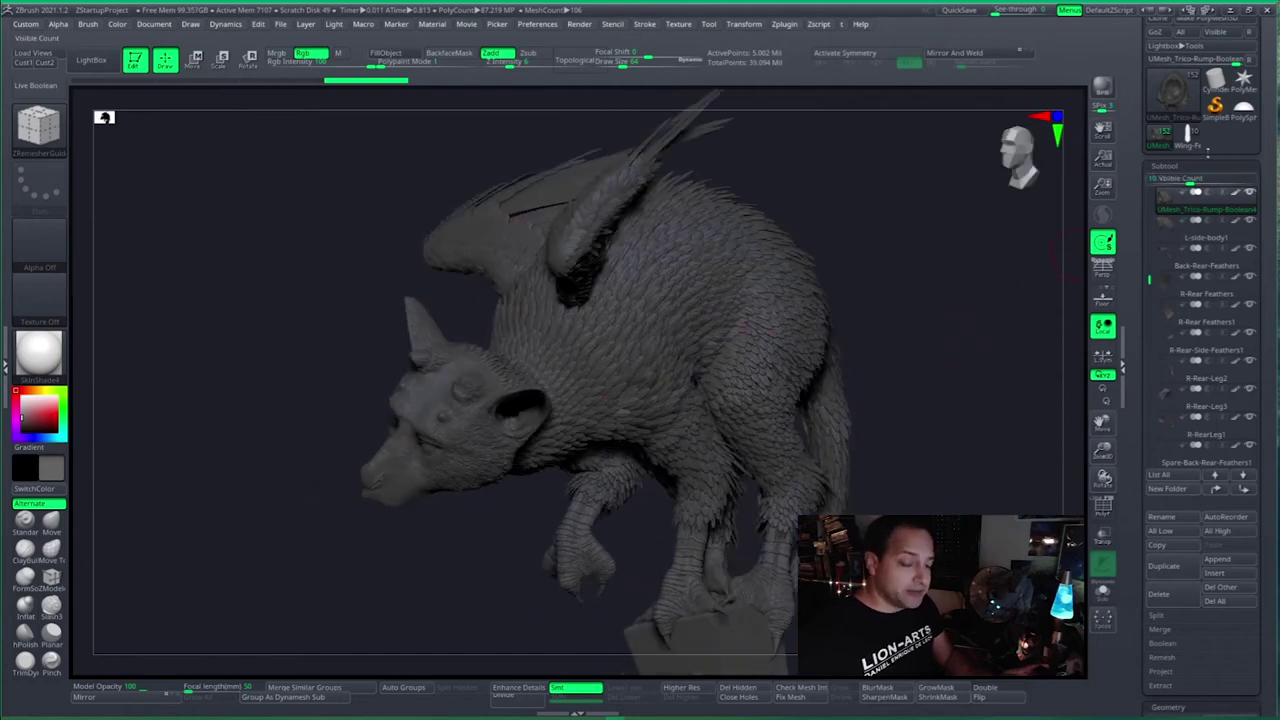
left_click(1196, 146)
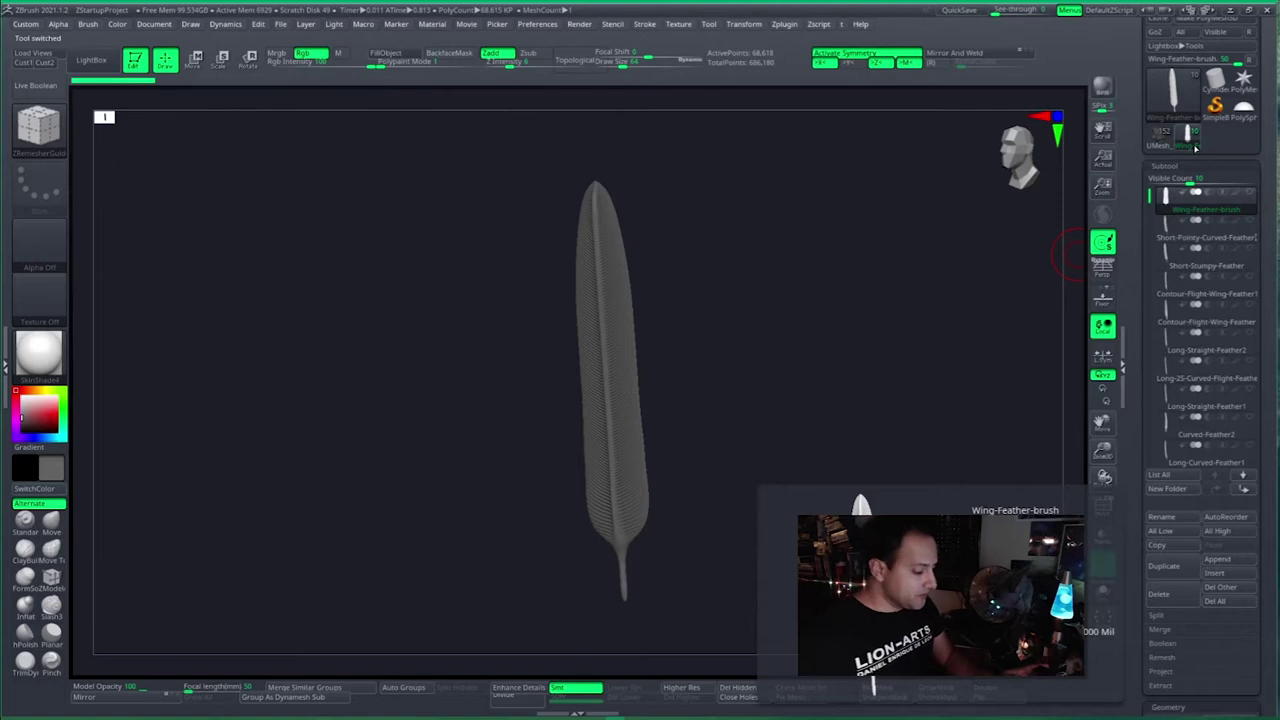
left_click_drag(741, 402, 791, 371)
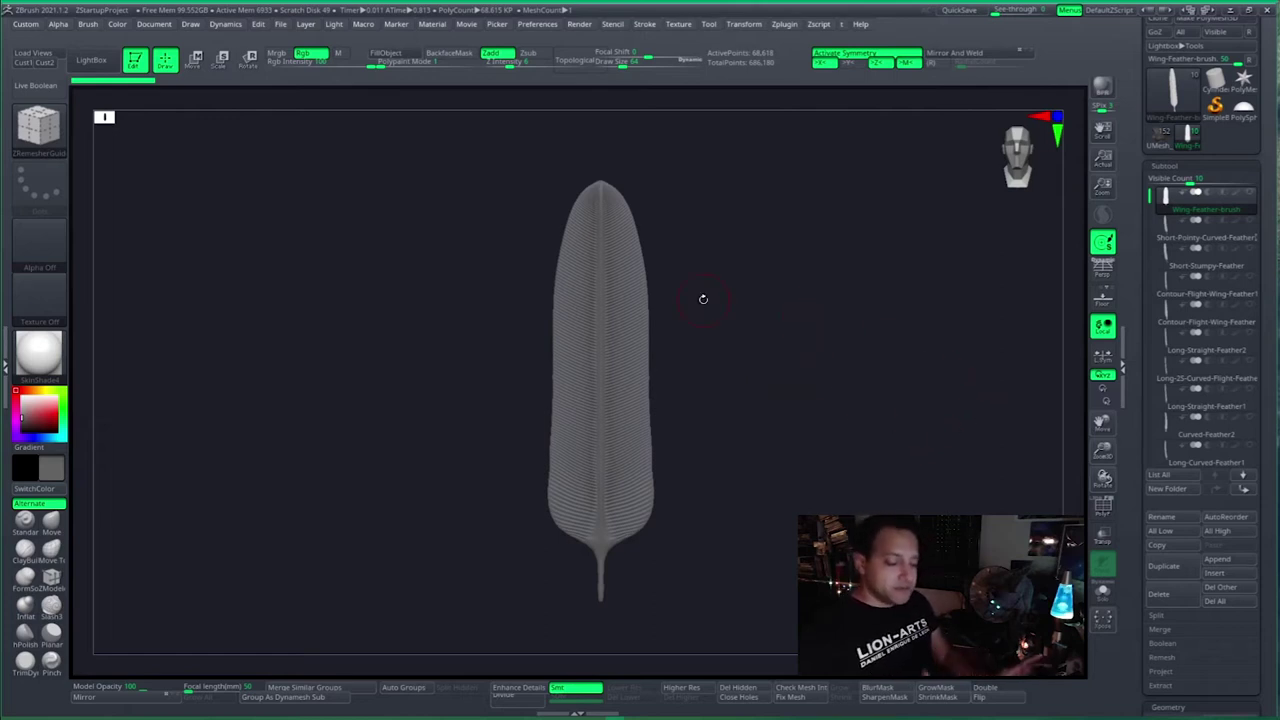
right_click_drag(635, 430, 639, 470, "alt")
key("shift+f")
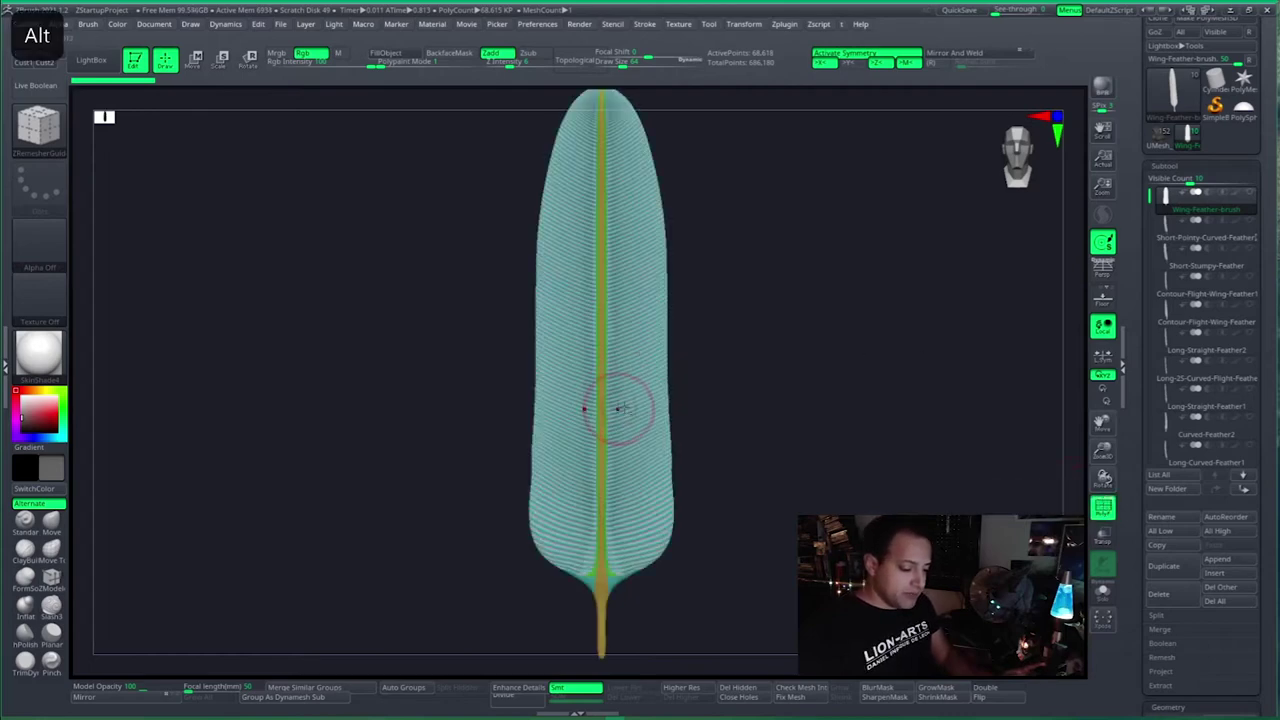
right_click_drag(623, 406, 756, 453, "alt")
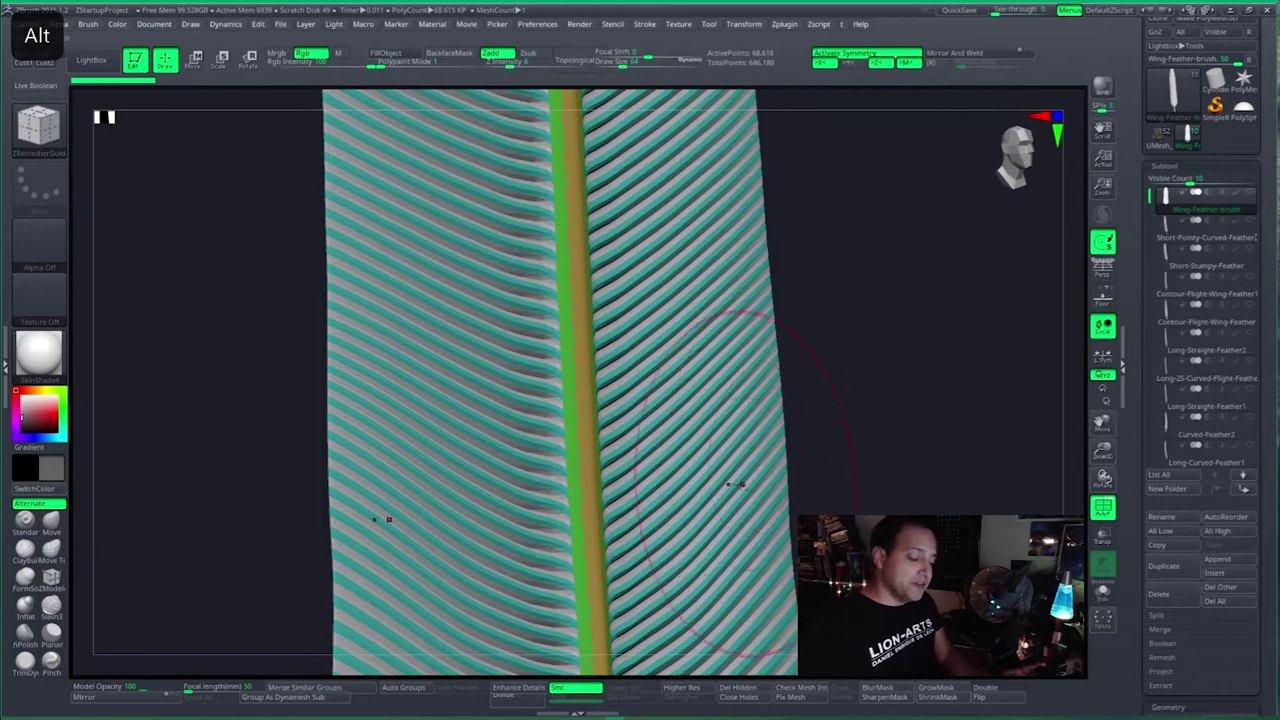
mouse_move(750, 449)
right_mouse_down("alt")
mouse_move(733, 450)
mouse_move(793, 309)
mouse_move(891, 408)
mouse_move(791, 443)
mouse_move(826, 420)
mouse_move(814, 366)
mouse_move(865, 326)
right_mouse_up("alt")
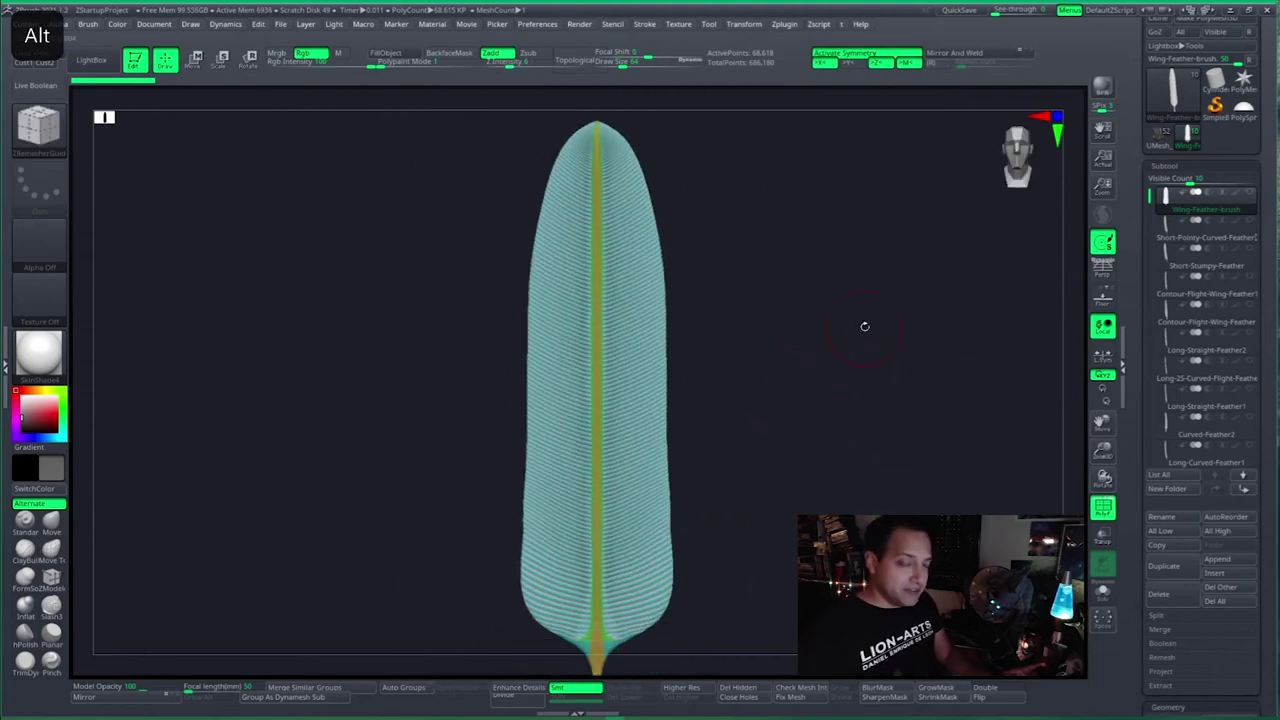
left_click(1102, 507)
left_click(1102, 507)
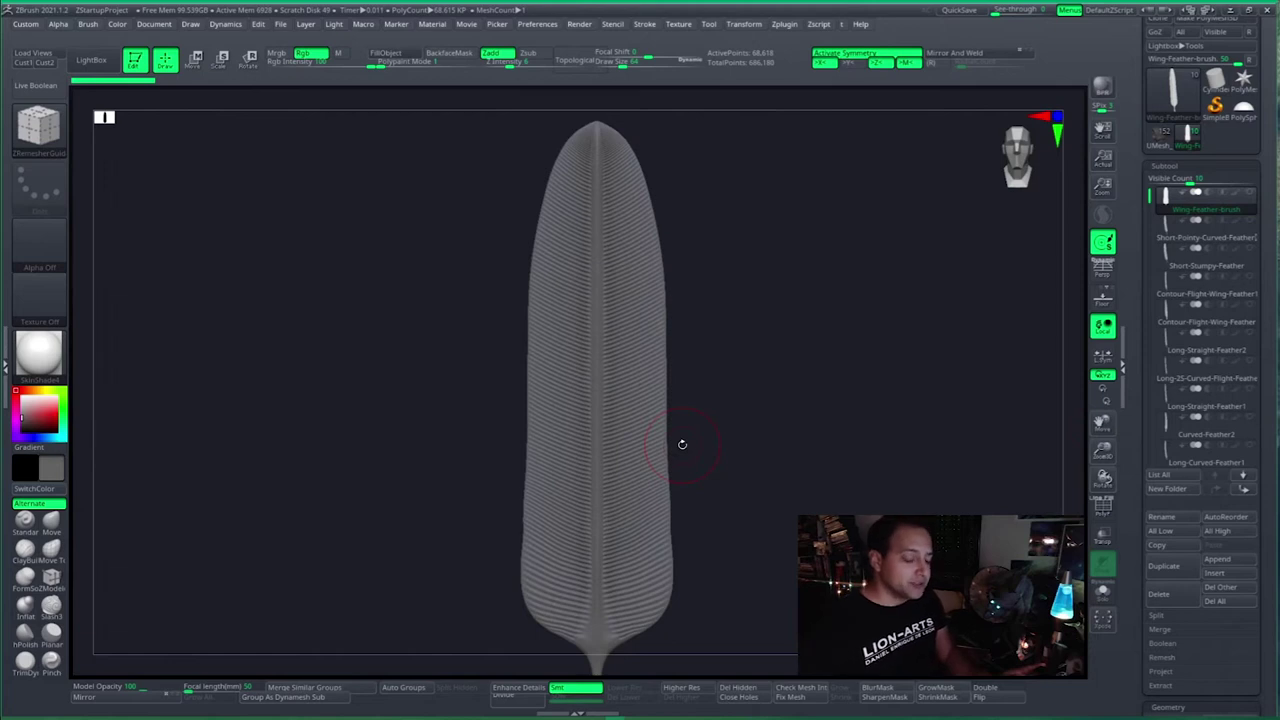
Step: Orient the wing feather end-on and create a new InsertMesh brush and a NanoMesh brush from it
left_click_drag(682, 444, 677, 497)
left_click_drag(686, 379, 716, 372, "alt")
left_click_drag(724, 329, 646, 366, "alt")
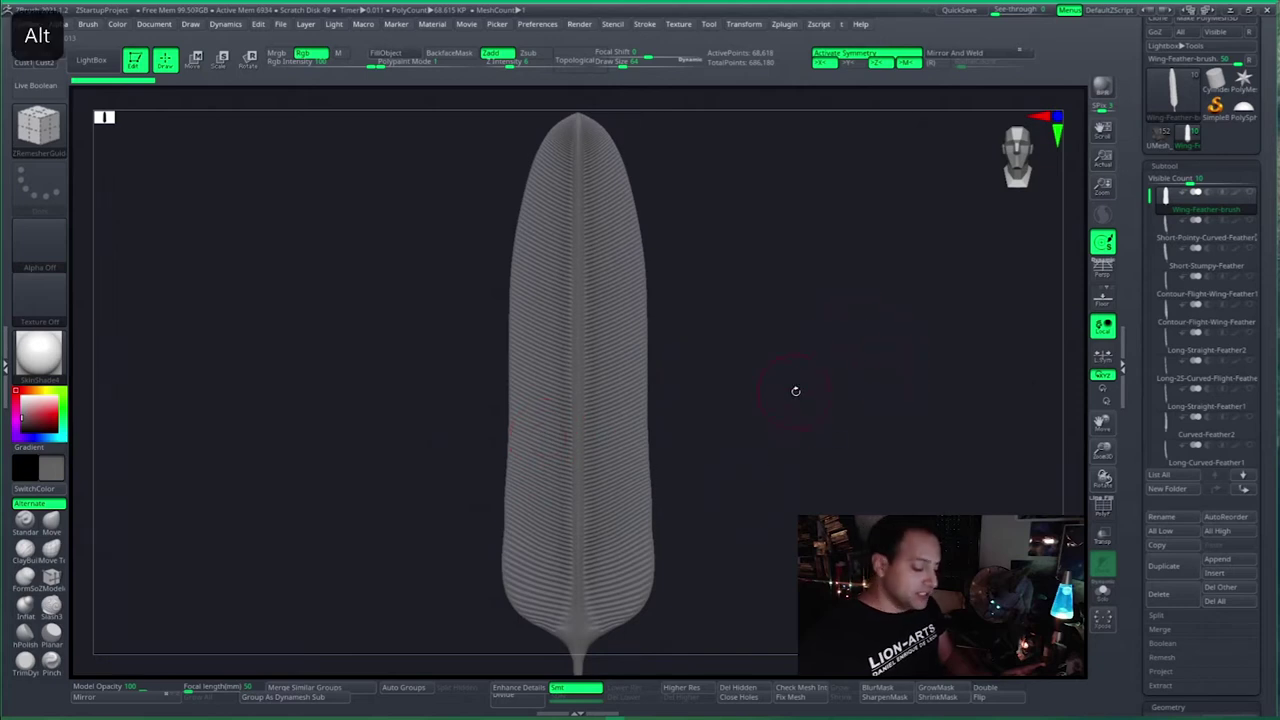
left_click_drag(800, 405, 793, 392, "alt")
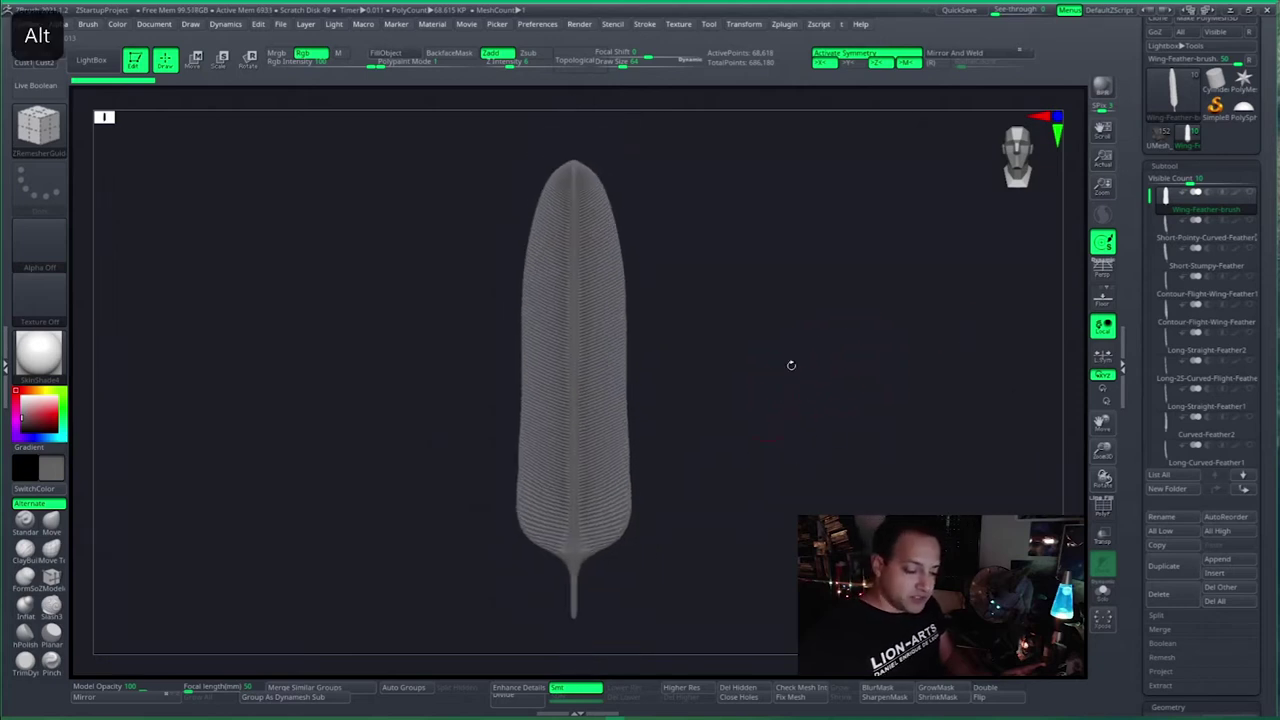
left_click_drag(801, 296, 850, 421)
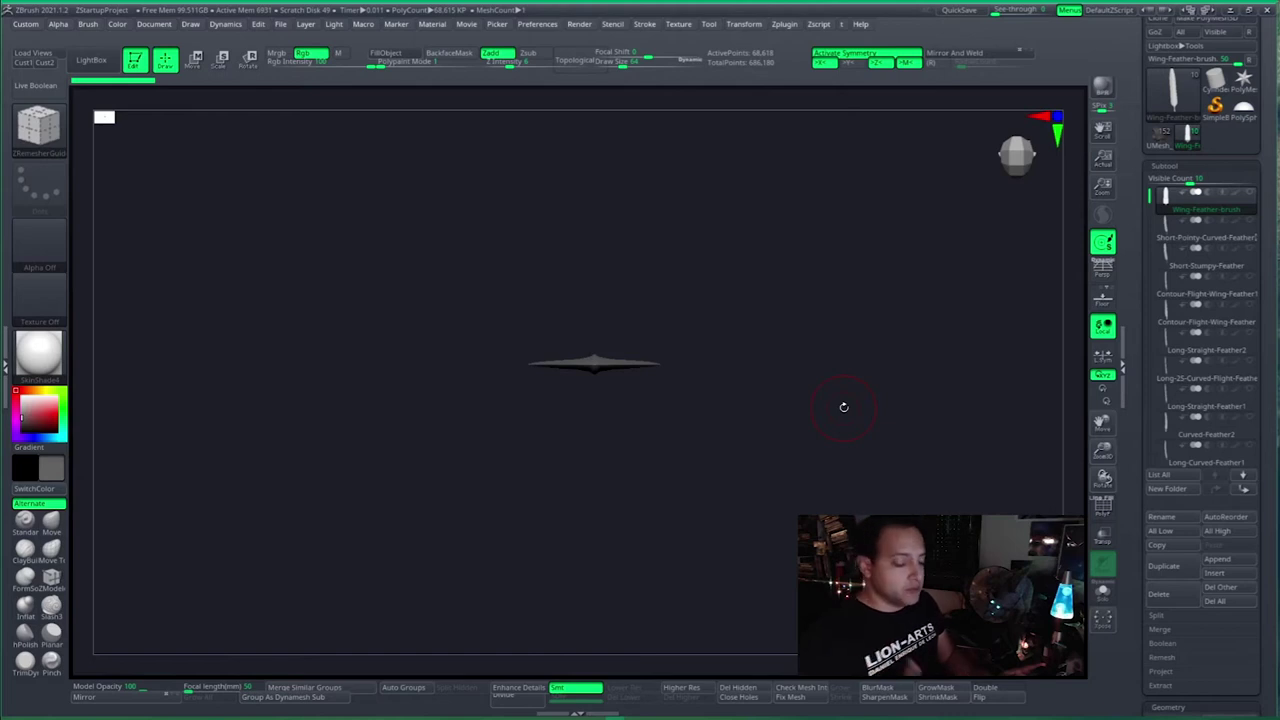
left_click(60, 143)
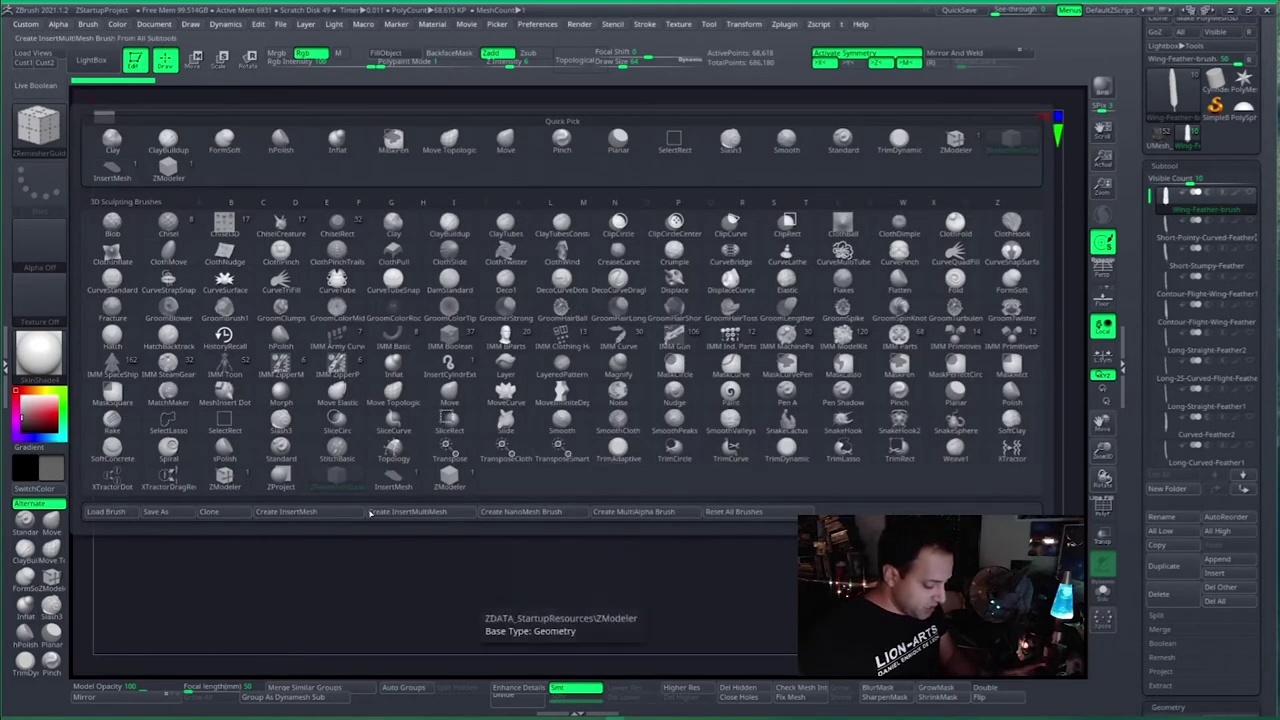
left_click(324, 512)
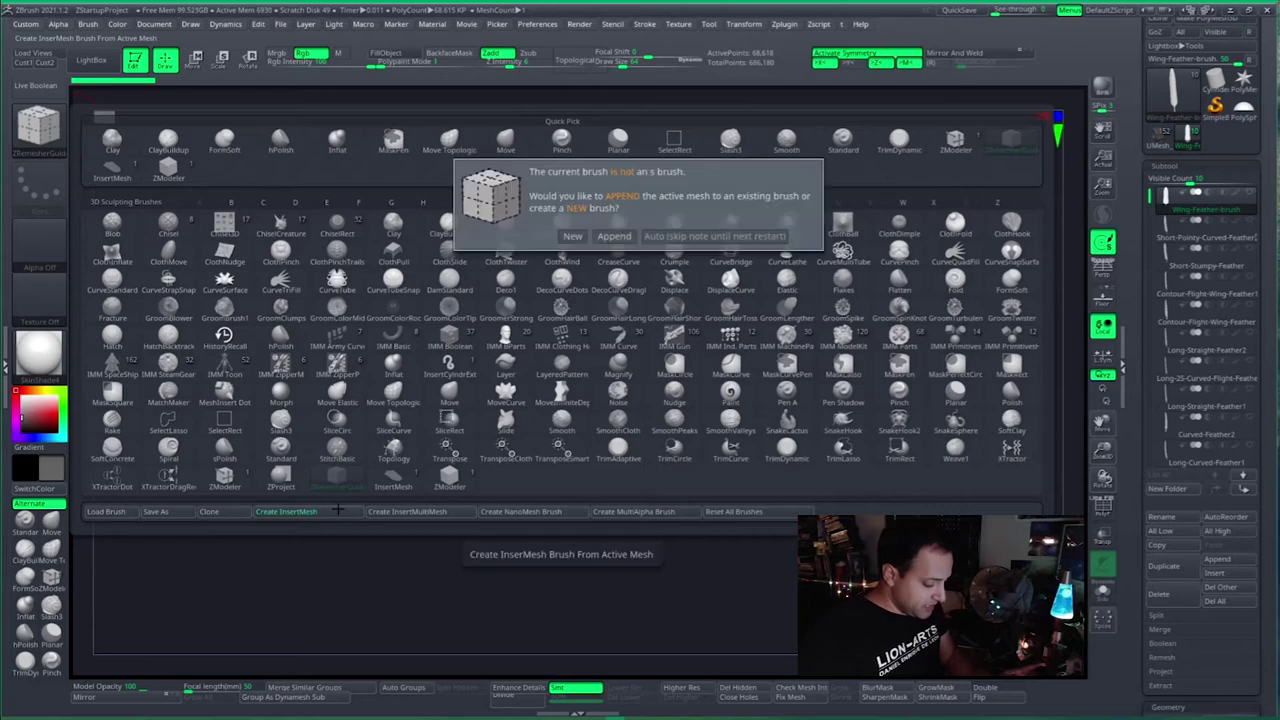
left_click(572, 236)
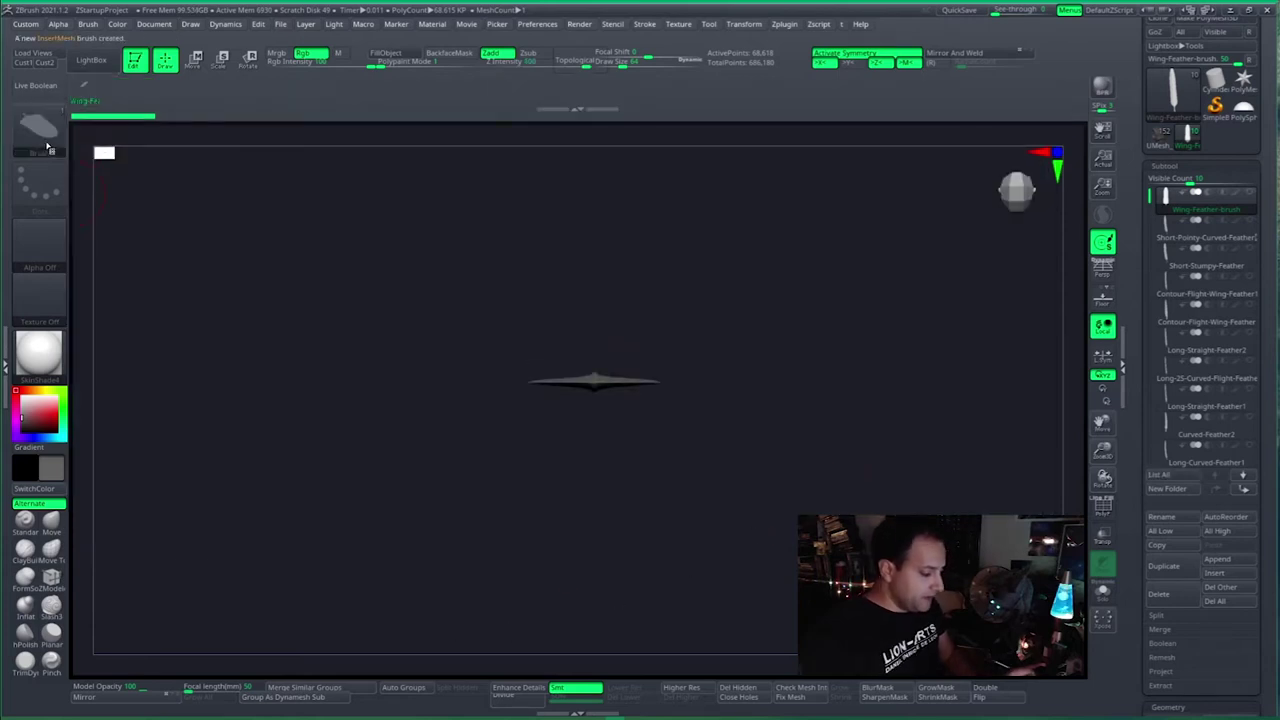
left_click(40, 128)
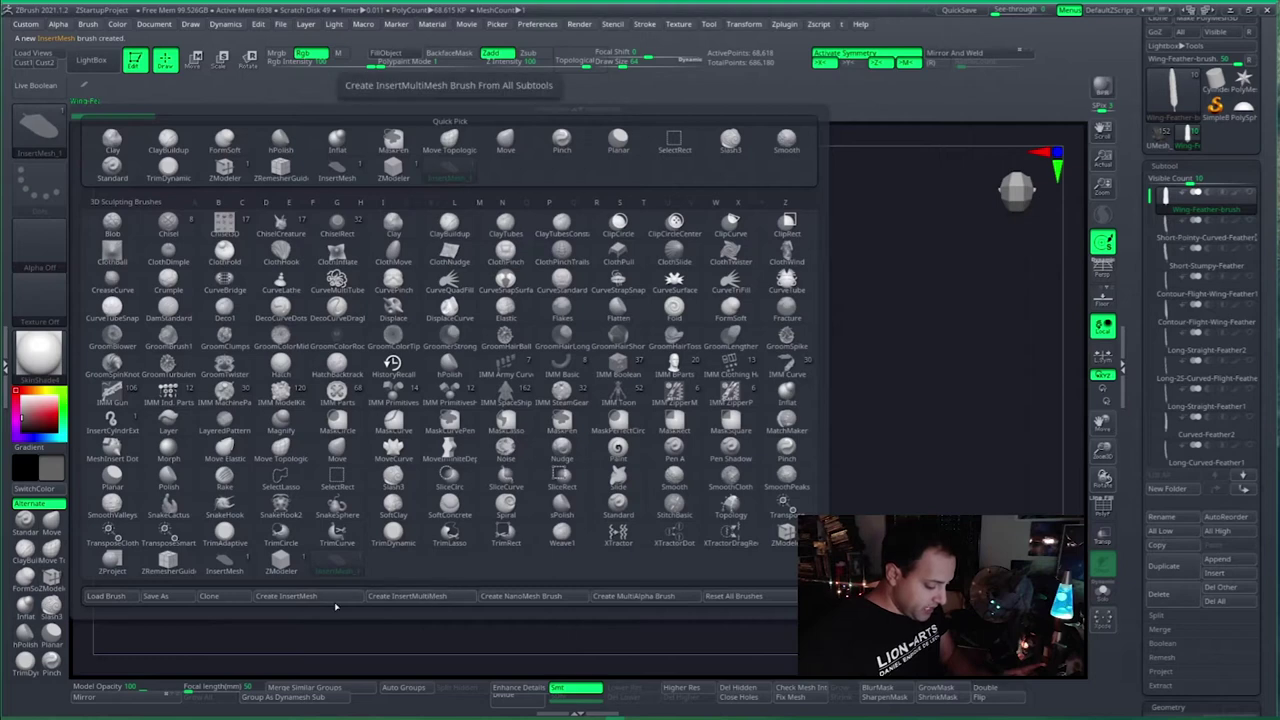
left_click(558, 597)
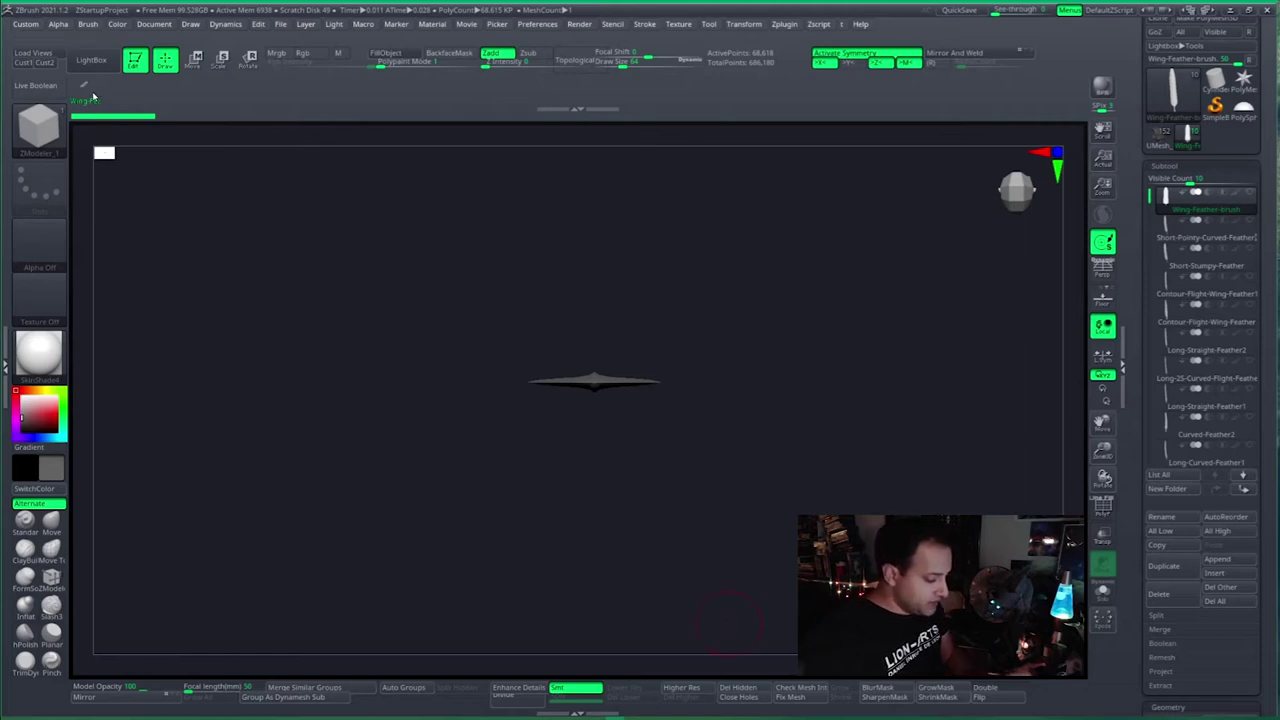
Step: Switch to the PolySphere half-dome tool and show its polygon wireframe from the front
left_click_drag(770, 514, 840, 459)
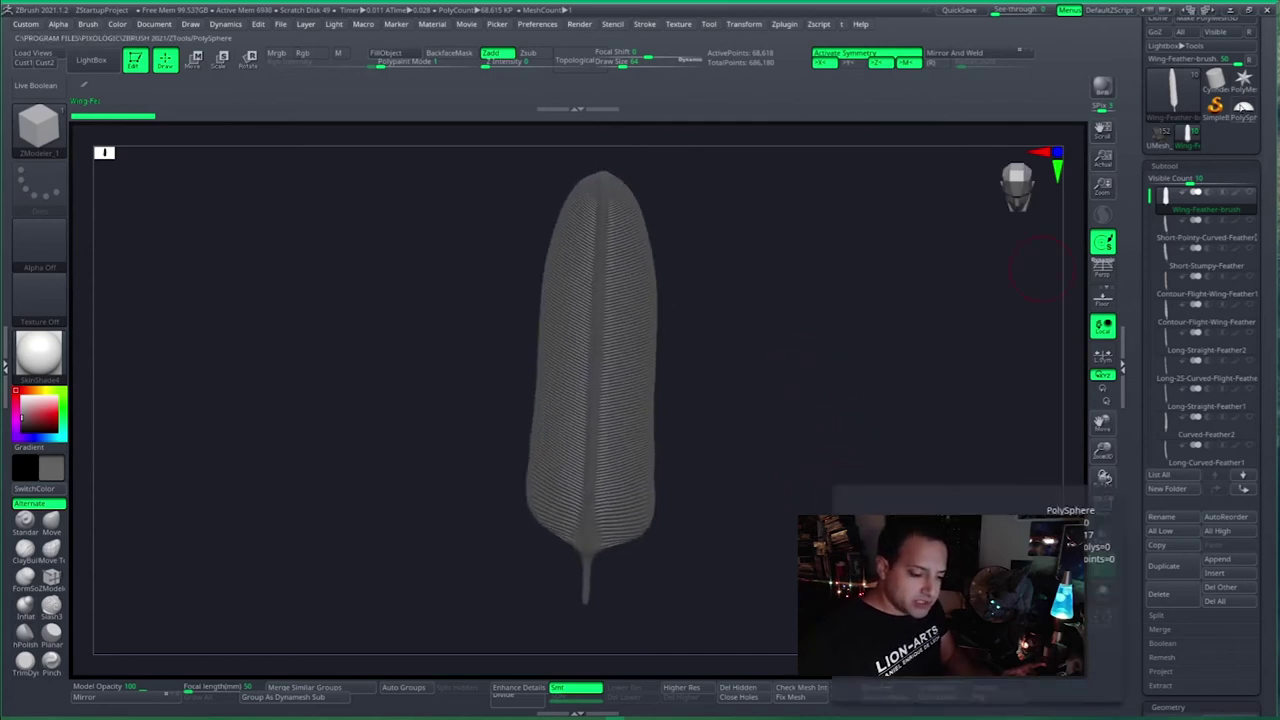
left_click(1245, 110)
left_click_drag(757, 420, 751, 443, "alt")
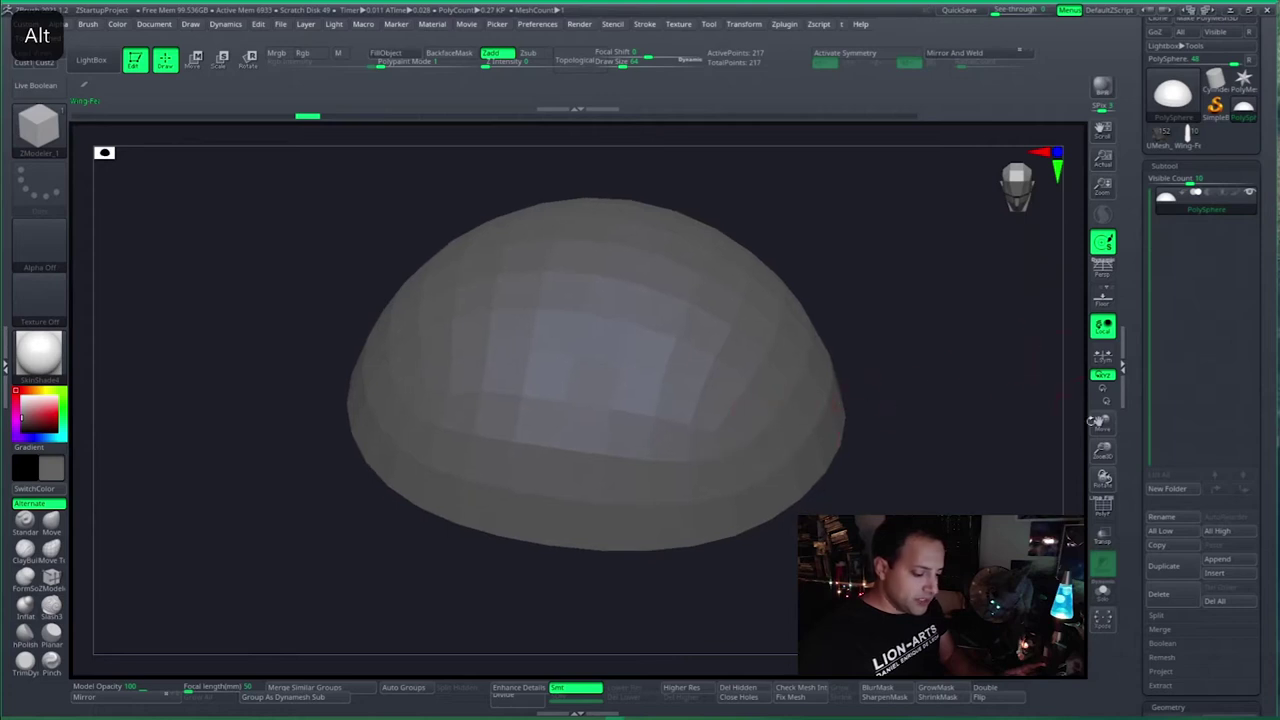
left_click(1102, 508)
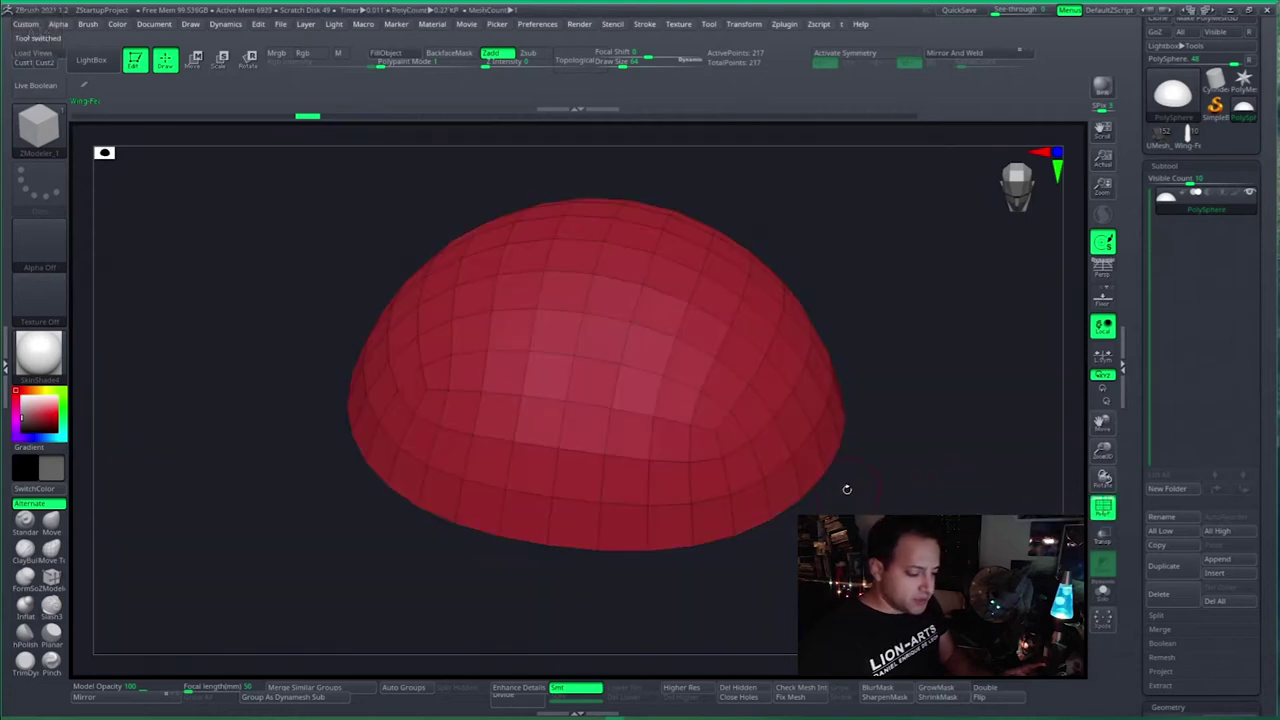
left_click_drag(910, 330, 923, 420)
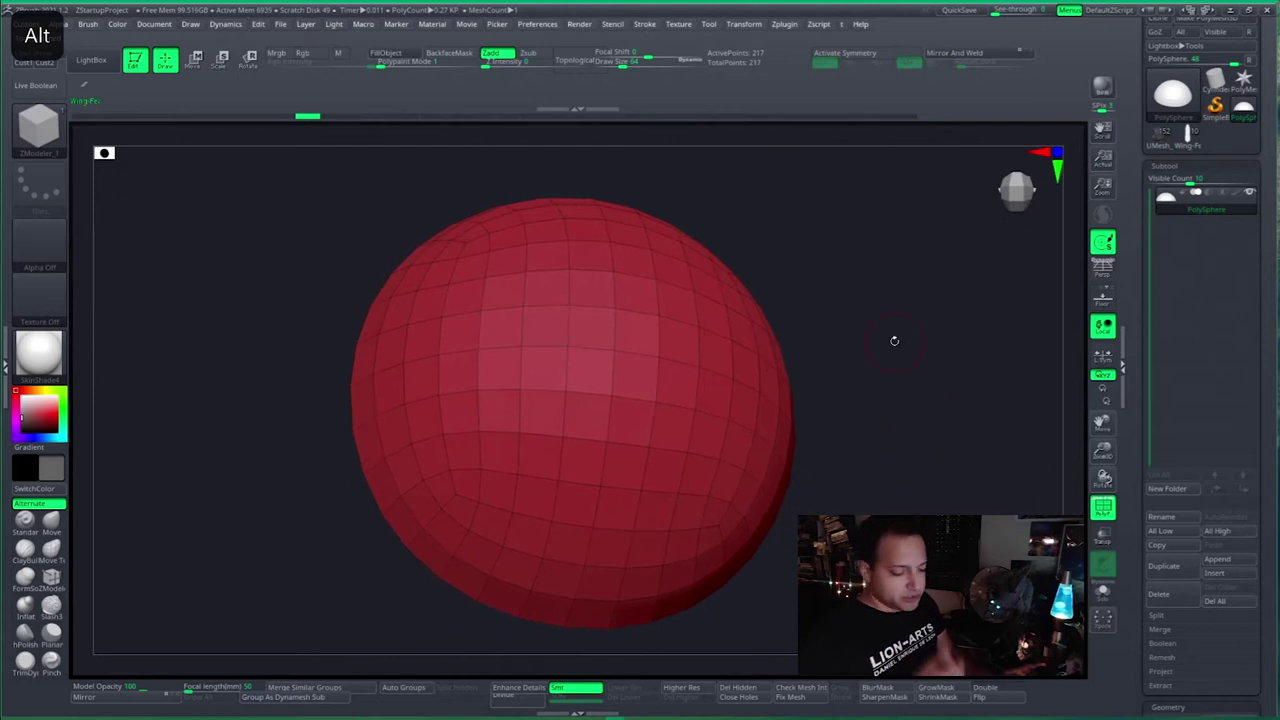
left_click_drag(889, 348, 790, 425)
right_click_drag(716, 497, 727, 417)
right_click_drag(738, 471, 739, 416)
right_click_drag(769, 367, 769, 460)
right_click_drag(797, 313, 790, 395, "alt")
left_click_drag(790, 395, 800, 437, "alt")
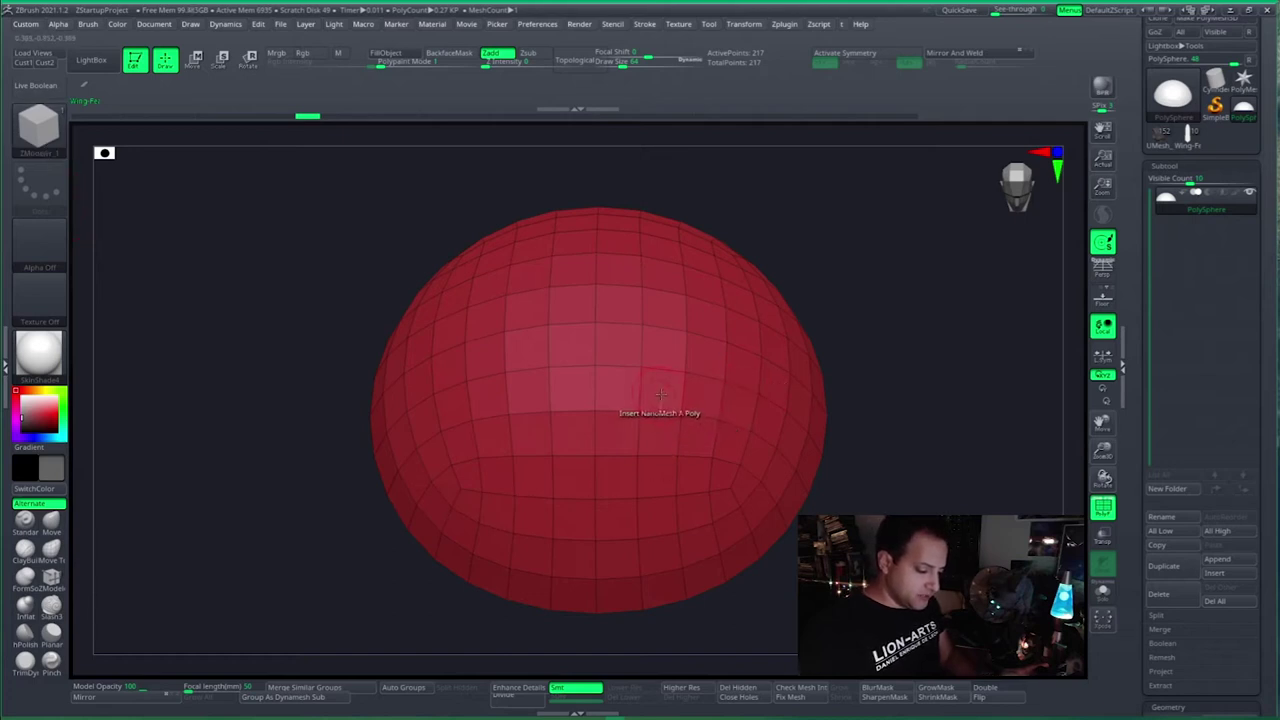
Step: Set the ZModeler polygon action to PolyGroup with target Polygroup All and option Checker, and try it on the PolySphere
key("space")
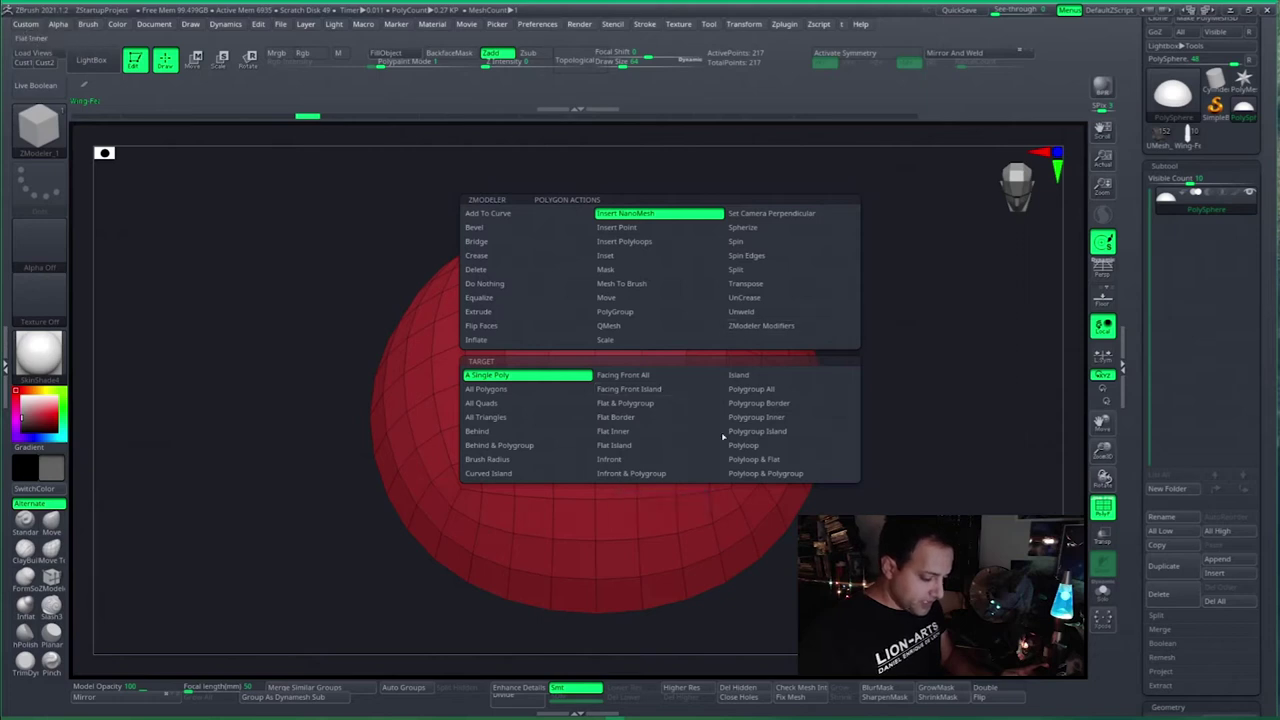
left_click(672, 313)
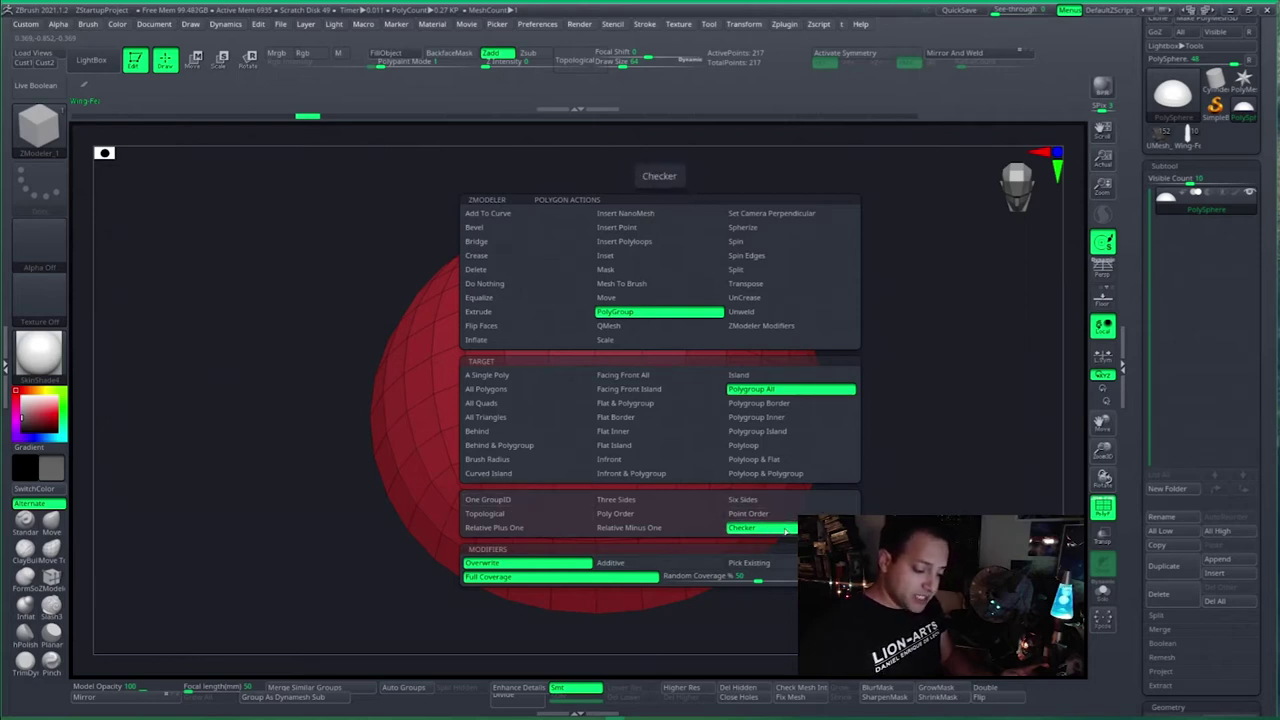
left_click(659, 391)
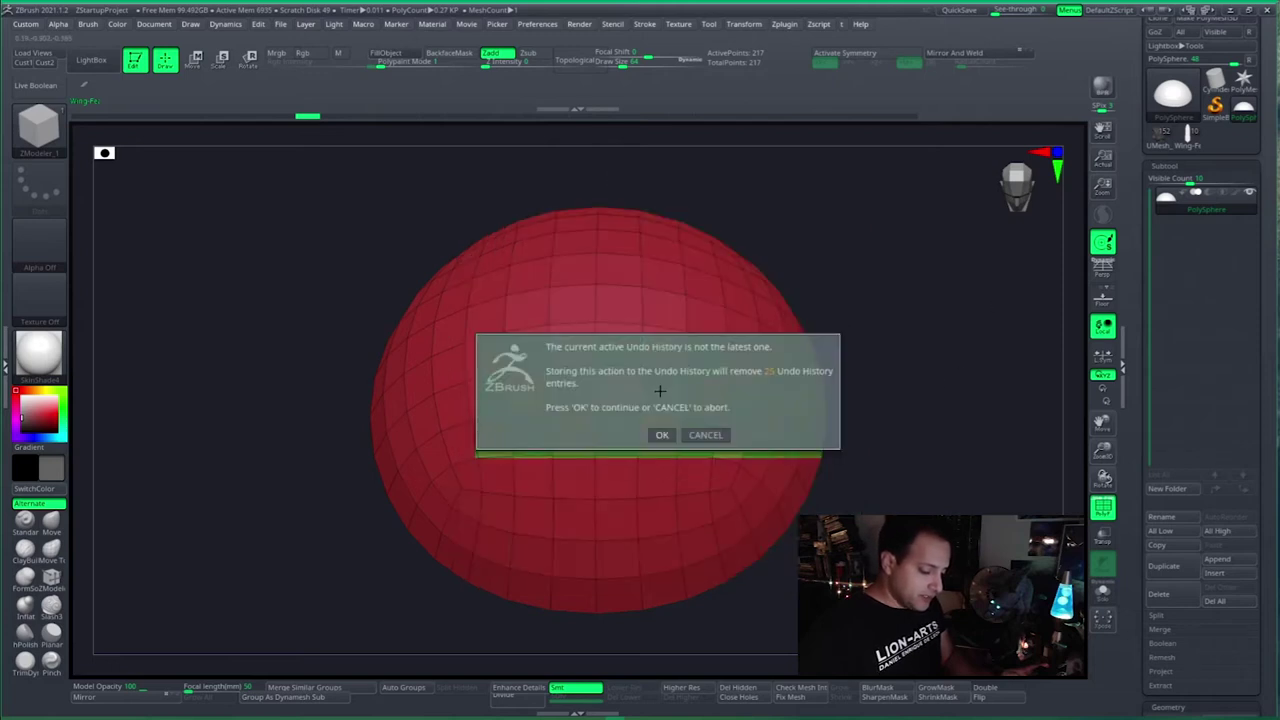
left_click(706, 435)
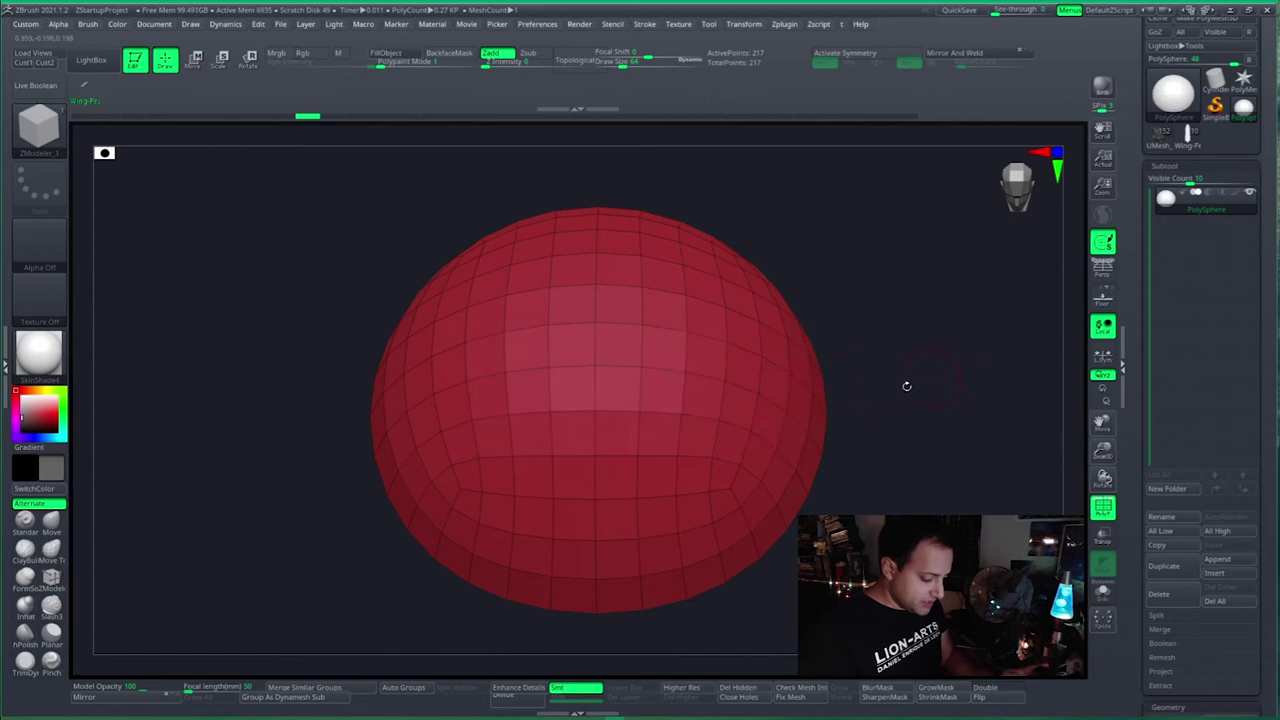
Step: Apply Checker polygroups to the entire PolySphere with the ZModeler PolyGroup action targeting Polygroup All, accepting the removal of newer undo history
left_click(50, 577)
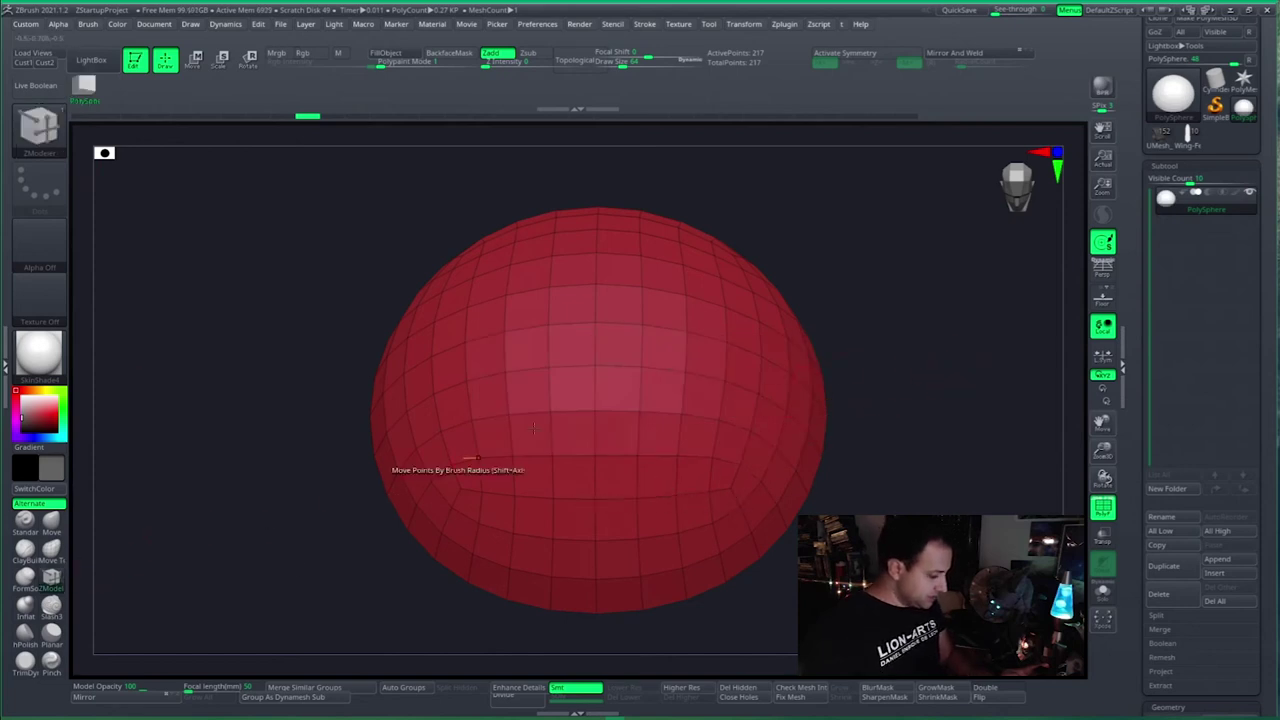
key("space")
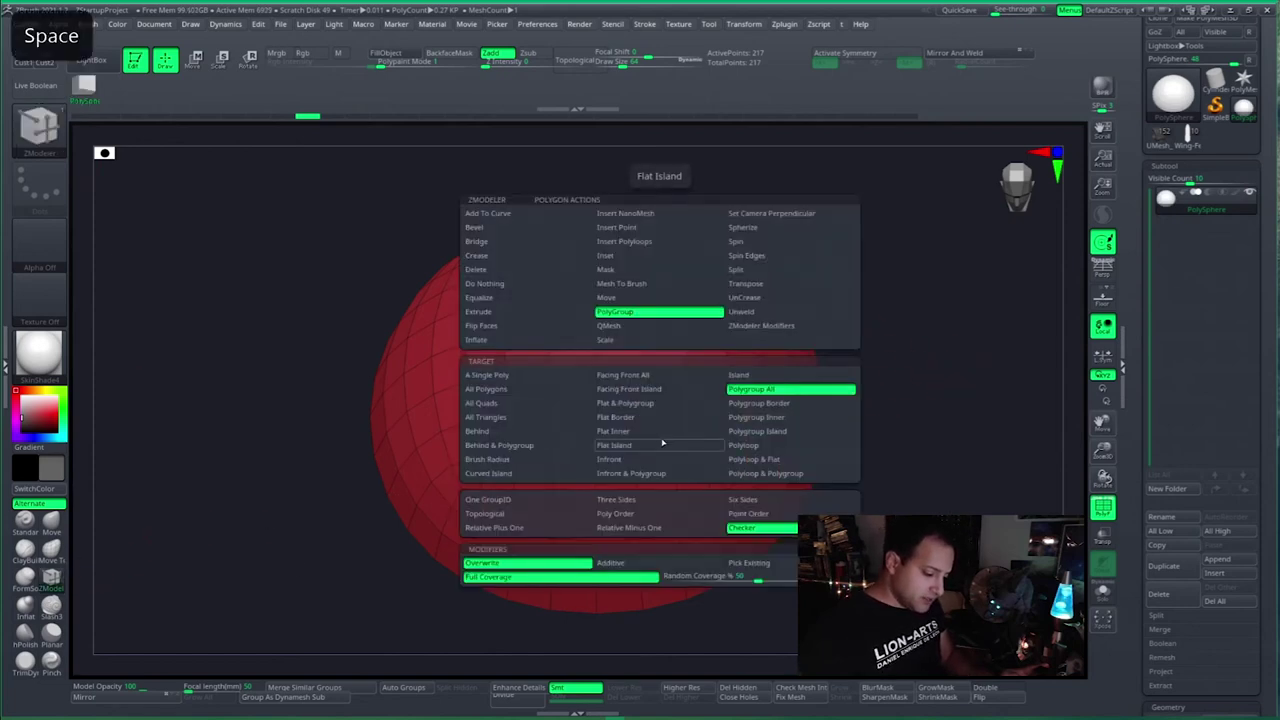
left_click(797, 526)
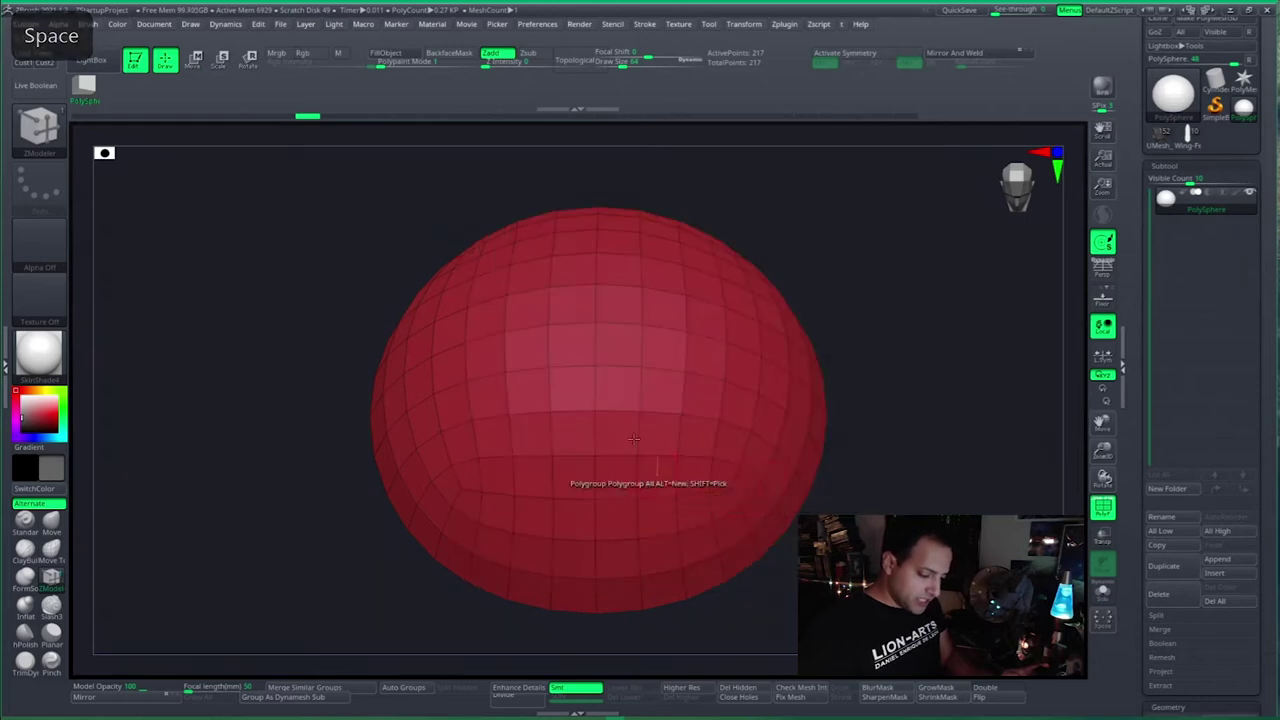
left_click(620, 429)
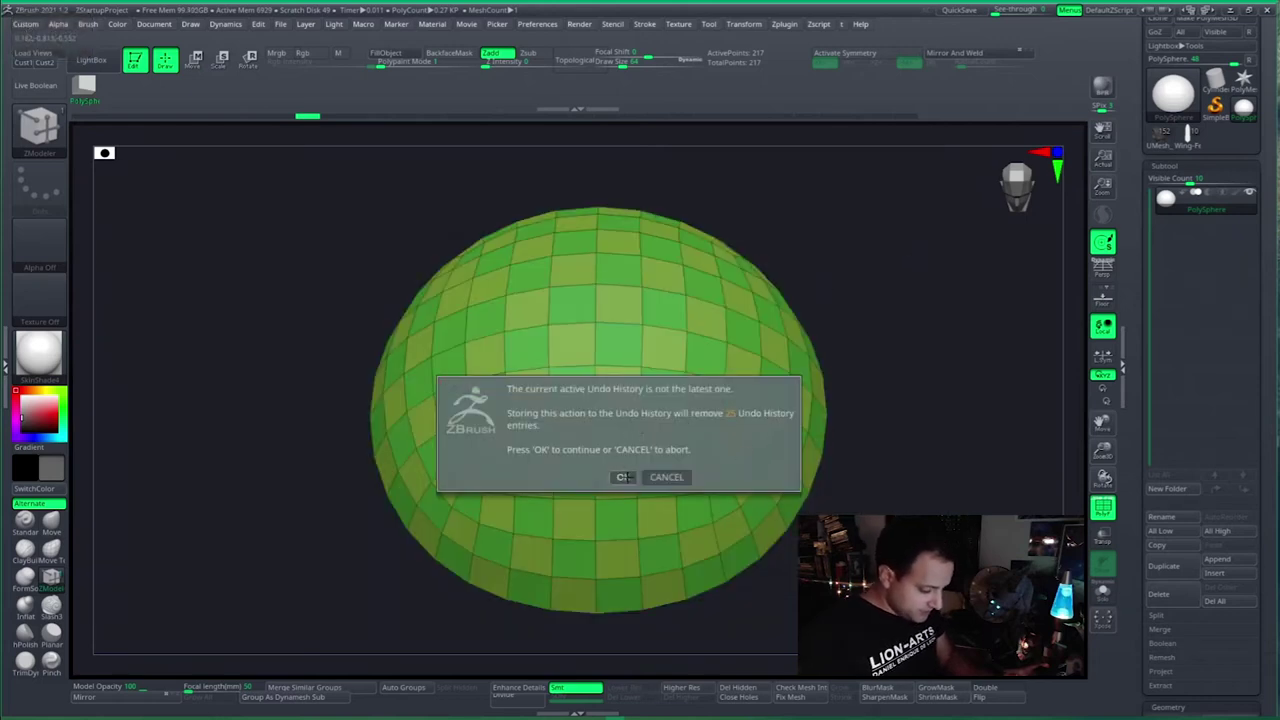
left_click(623, 477)
right_click_drag(752, 438, 742, 458)
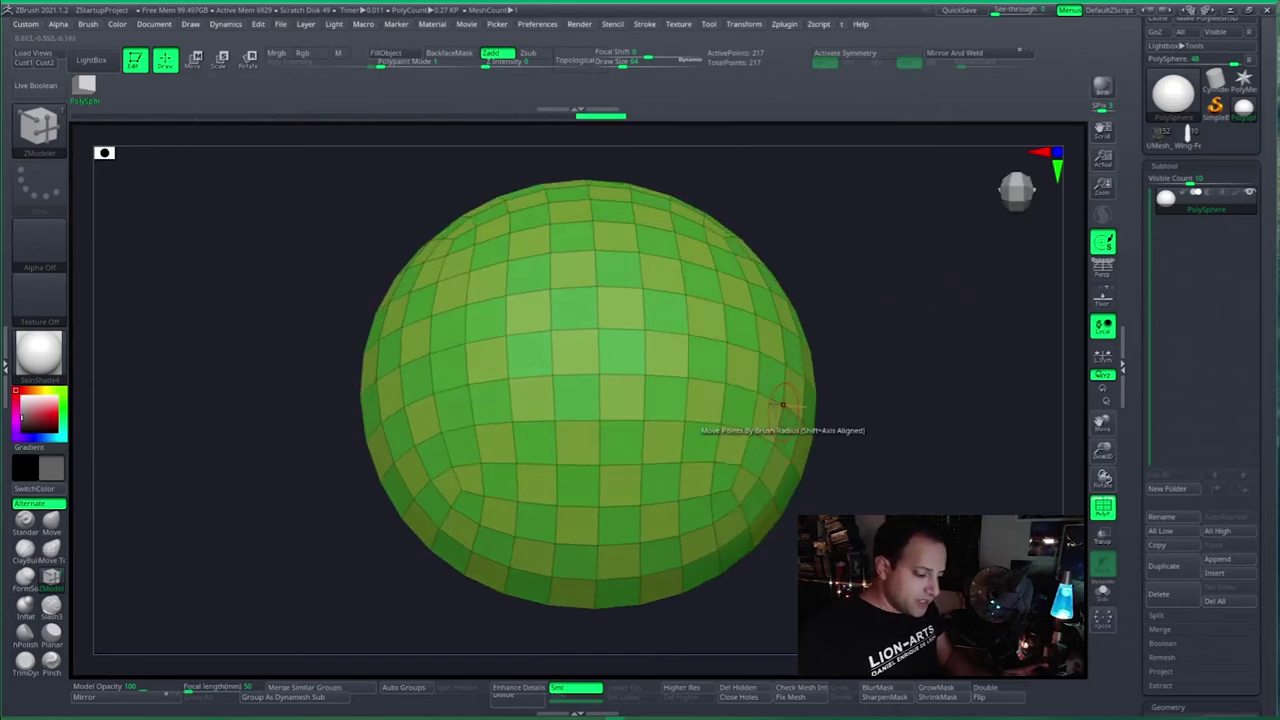
right_click_drag(769, 400, 836, 353)
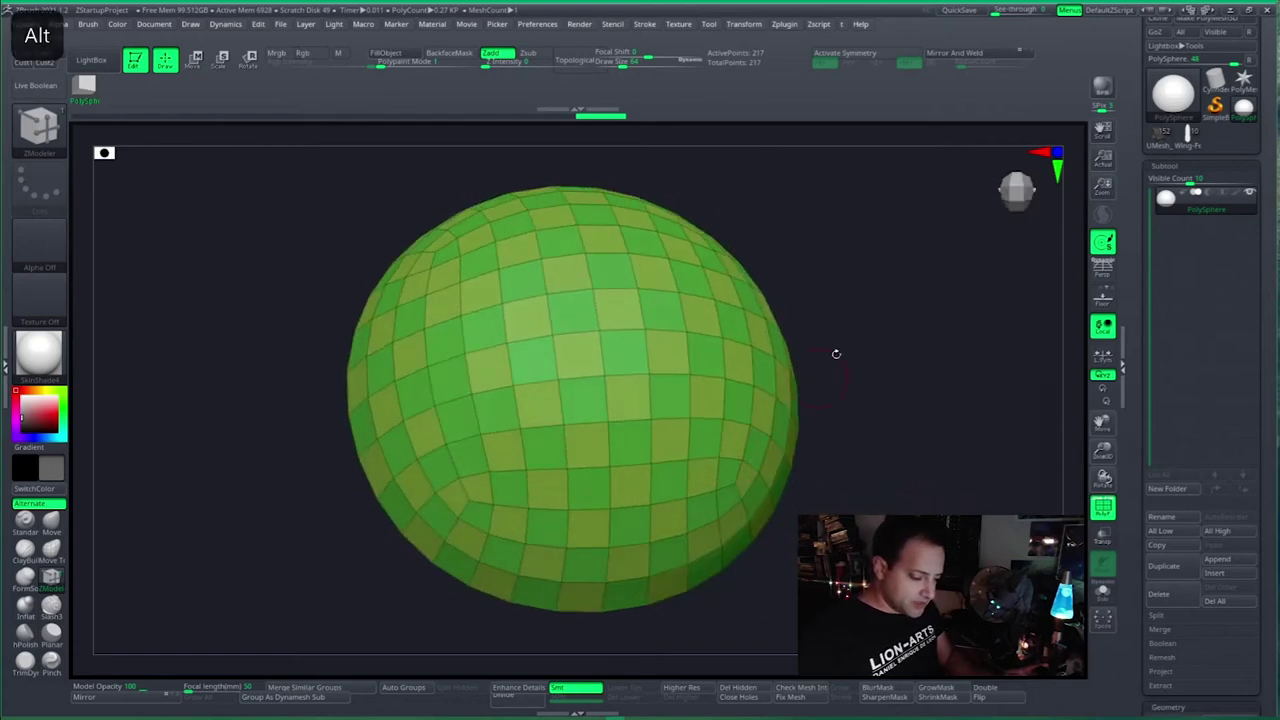
Step: Switch to the feather NanoMesh brush ZModeler_1 and set its polygon action to Insert NanoMesh with target Polygroup All
left_click(40, 149)
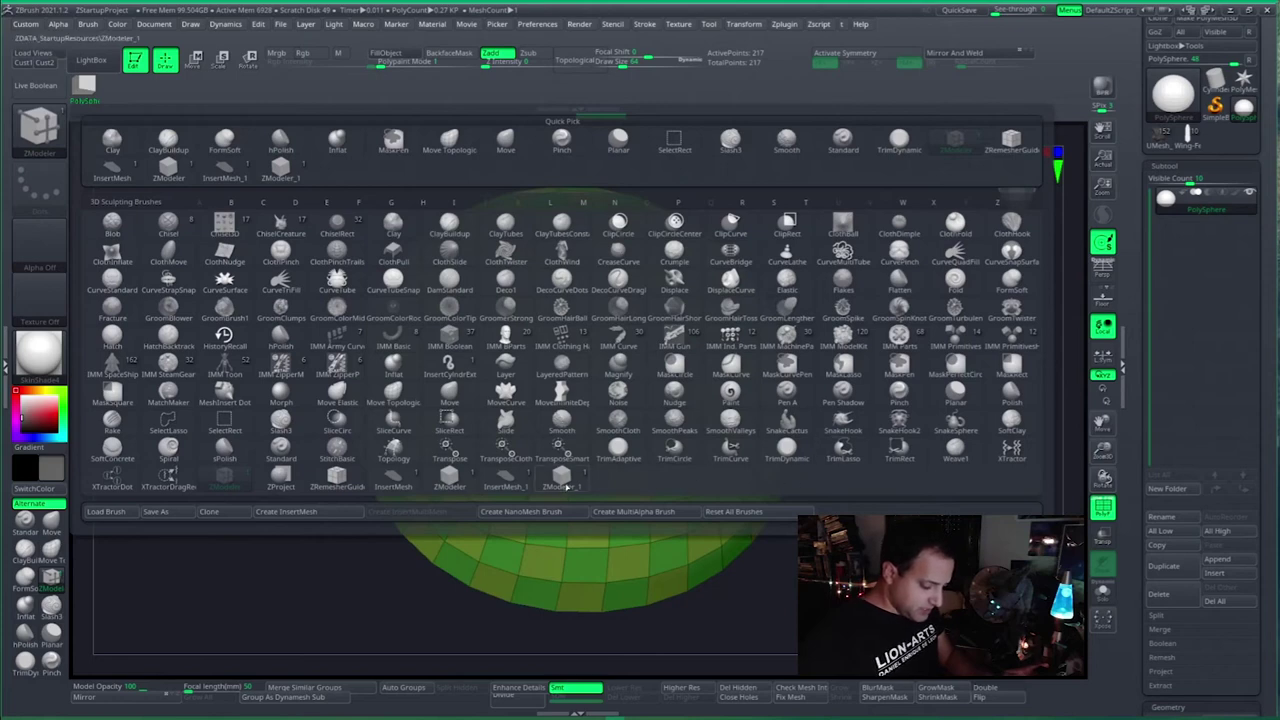
left_click(558, 480)
key("space")
key("space")
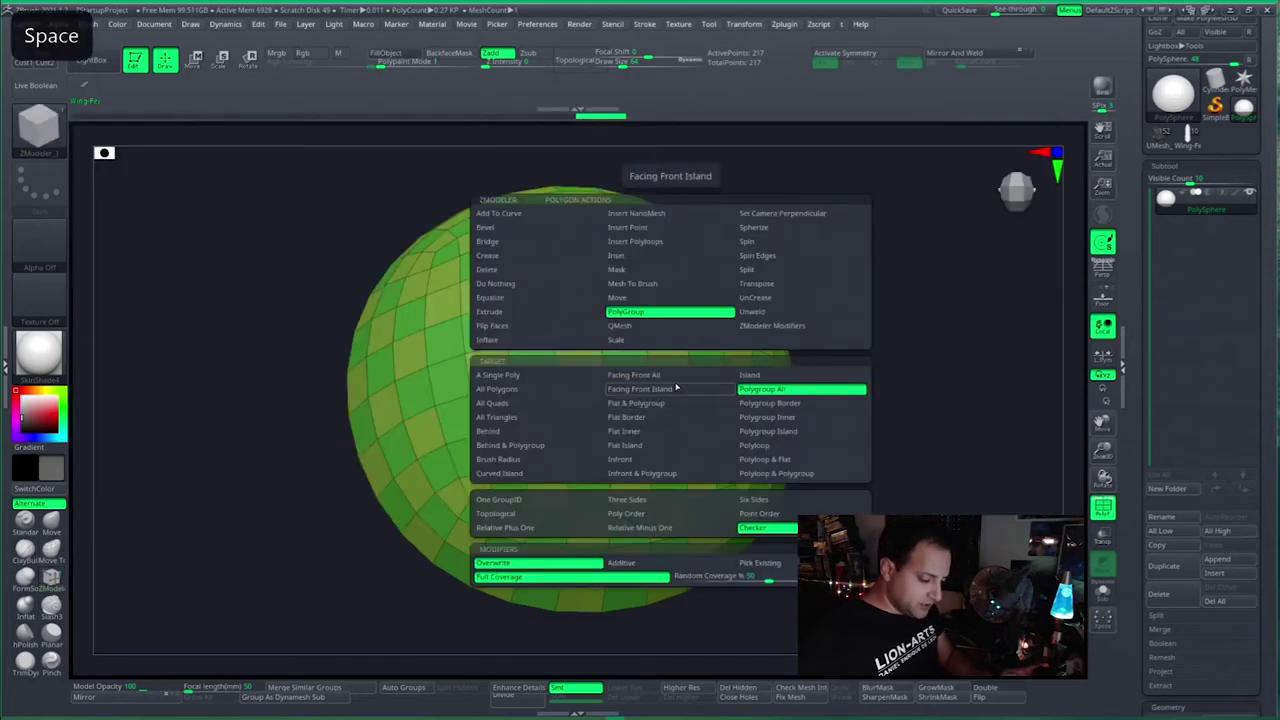
left_click(659, 215)
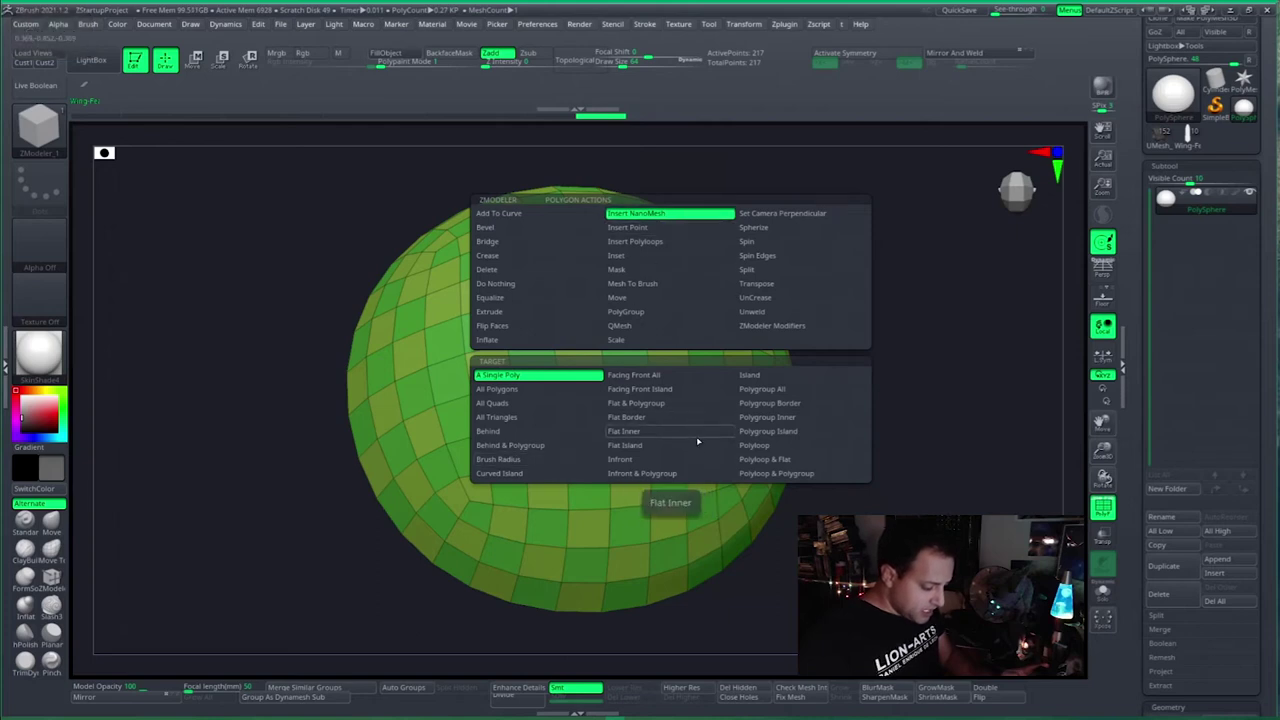
left_click(819, 391)
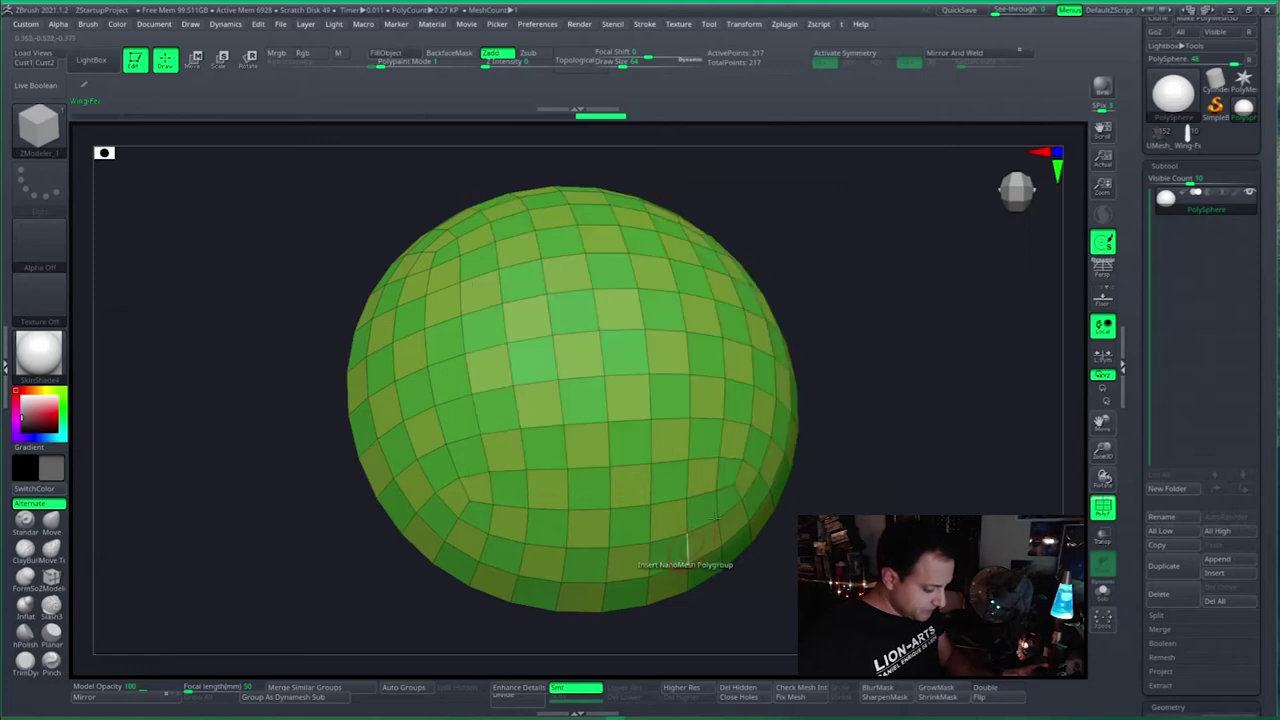
Step: Insert feather NanoMeshes on every polygon of one checker polygroup, sized about 2.13, and inspect their distribution
left_click(668, 394)
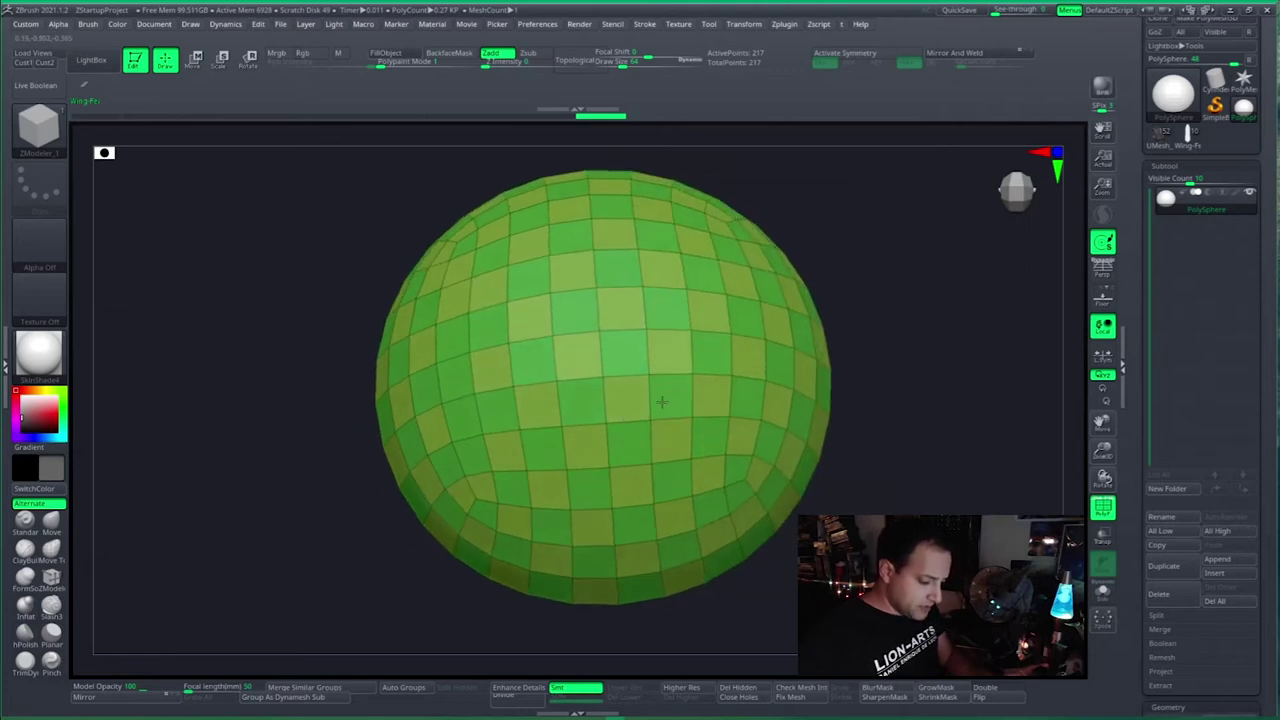
left_click_drag(710, 400, 915, 424)
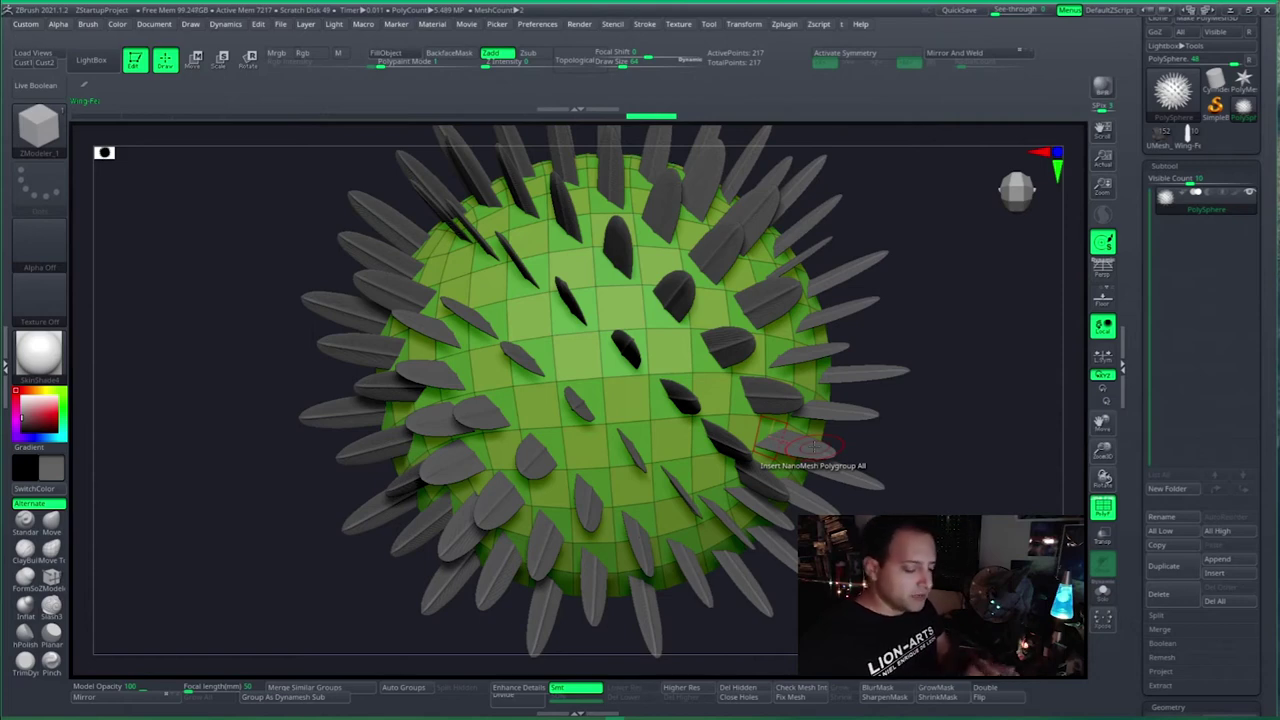
left_click_drag(960, 454, 903, 440)
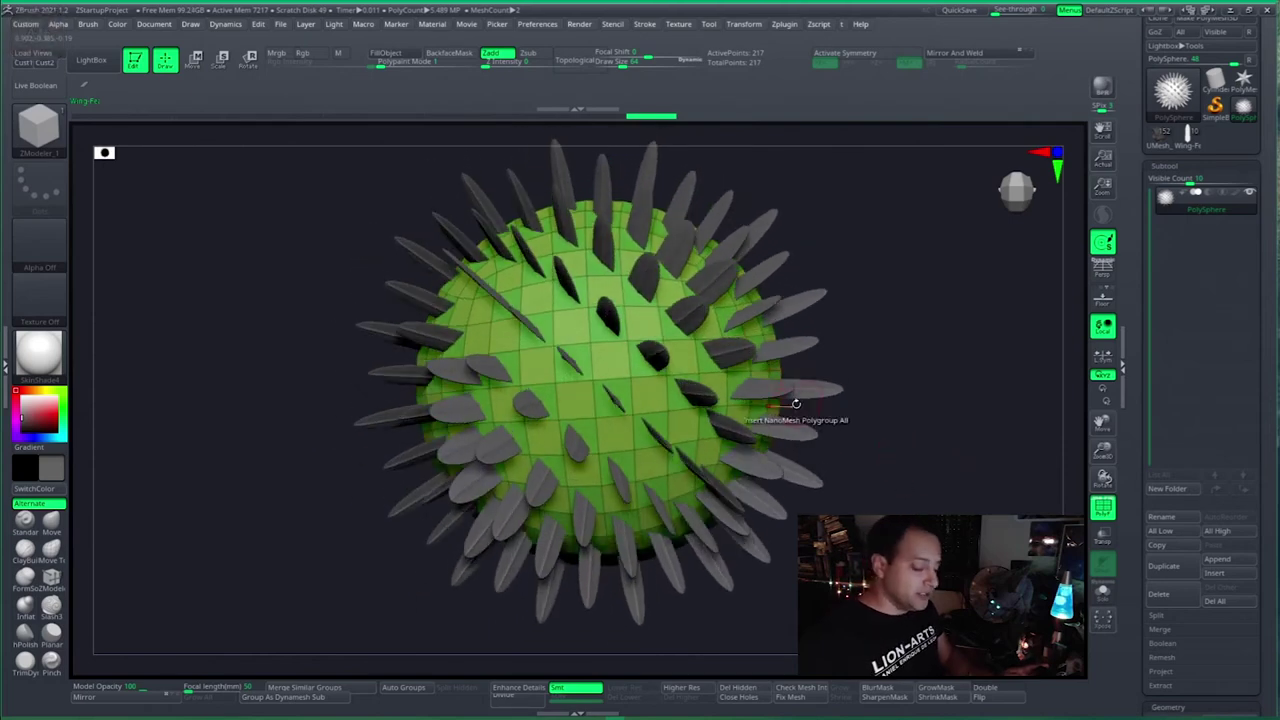
left_click_drag(798, 405, 841, 410)
Step: Run Align Edge from the Modify Topology tools on the PolySphere to align the feathers' orientation, and check the result
left_click_drag(1258, 712, 1258, 250)
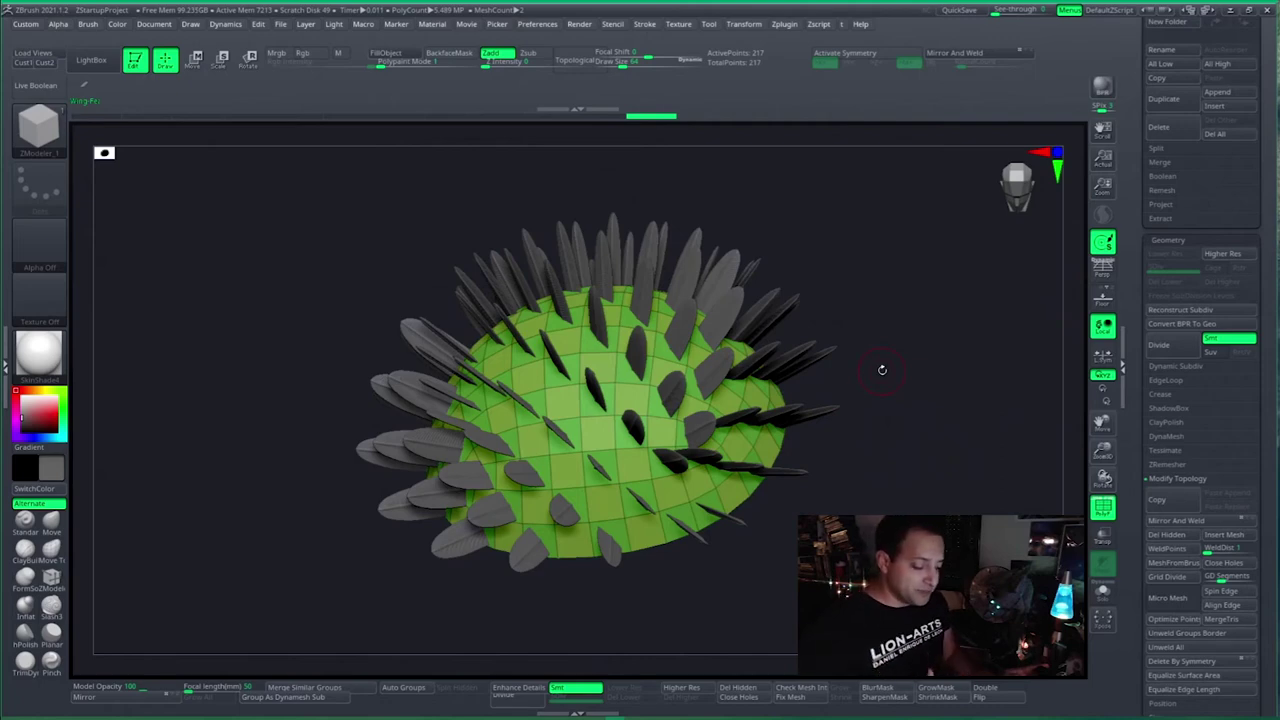
left_click_drag(864, 429, 925, 477)
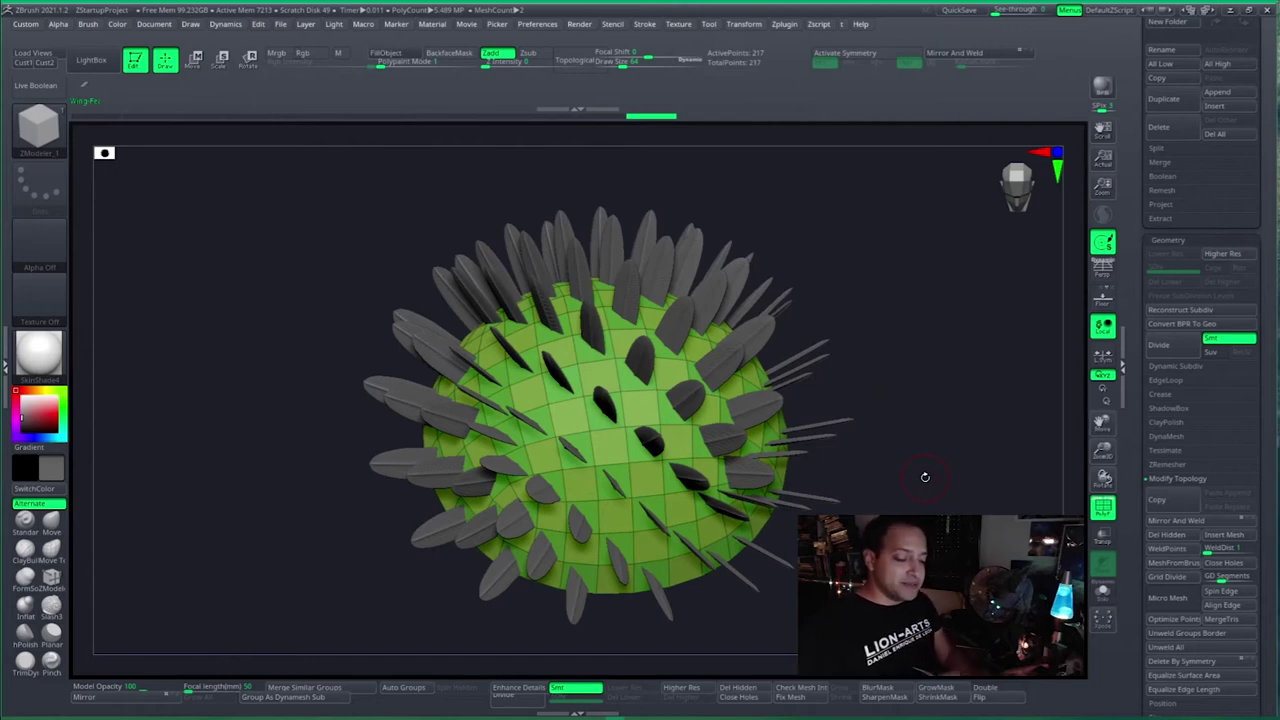
scroll(1261, 270, "down", 5)
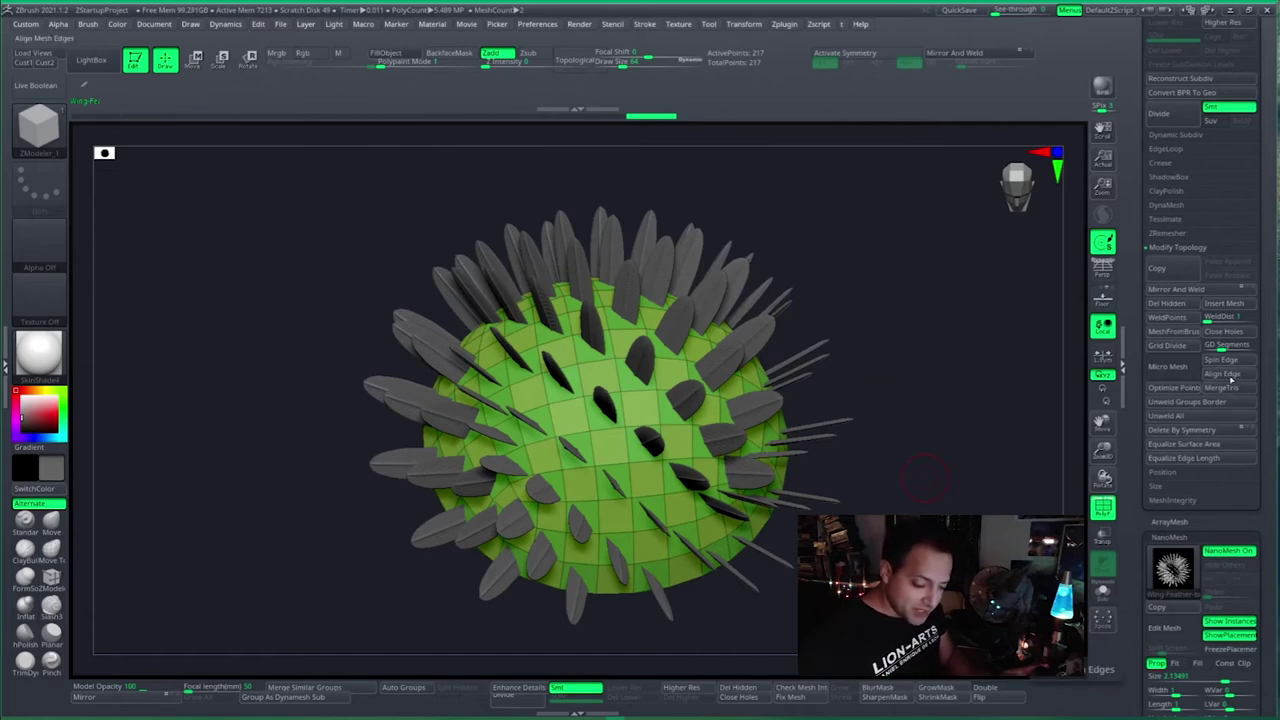
left_click_drag(1268, 302, 1268, 448)
scroll(1260, 310, "down", 6)
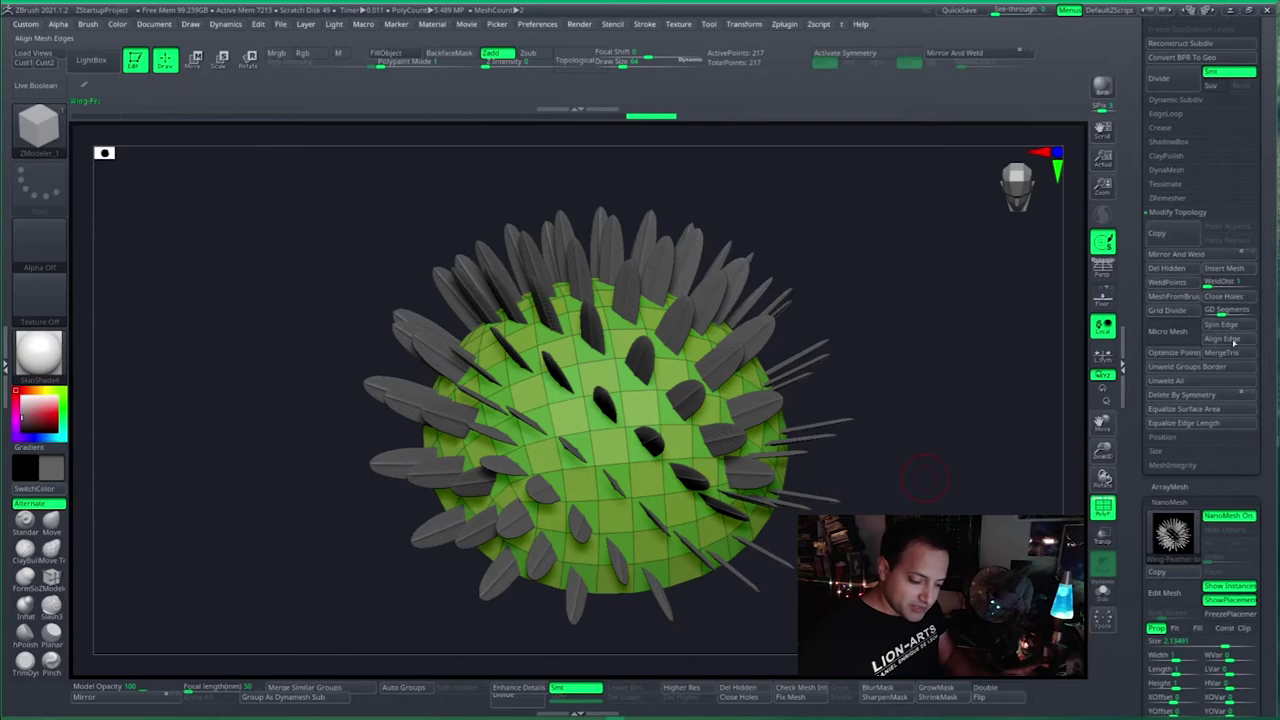
left_click(1230, 341)
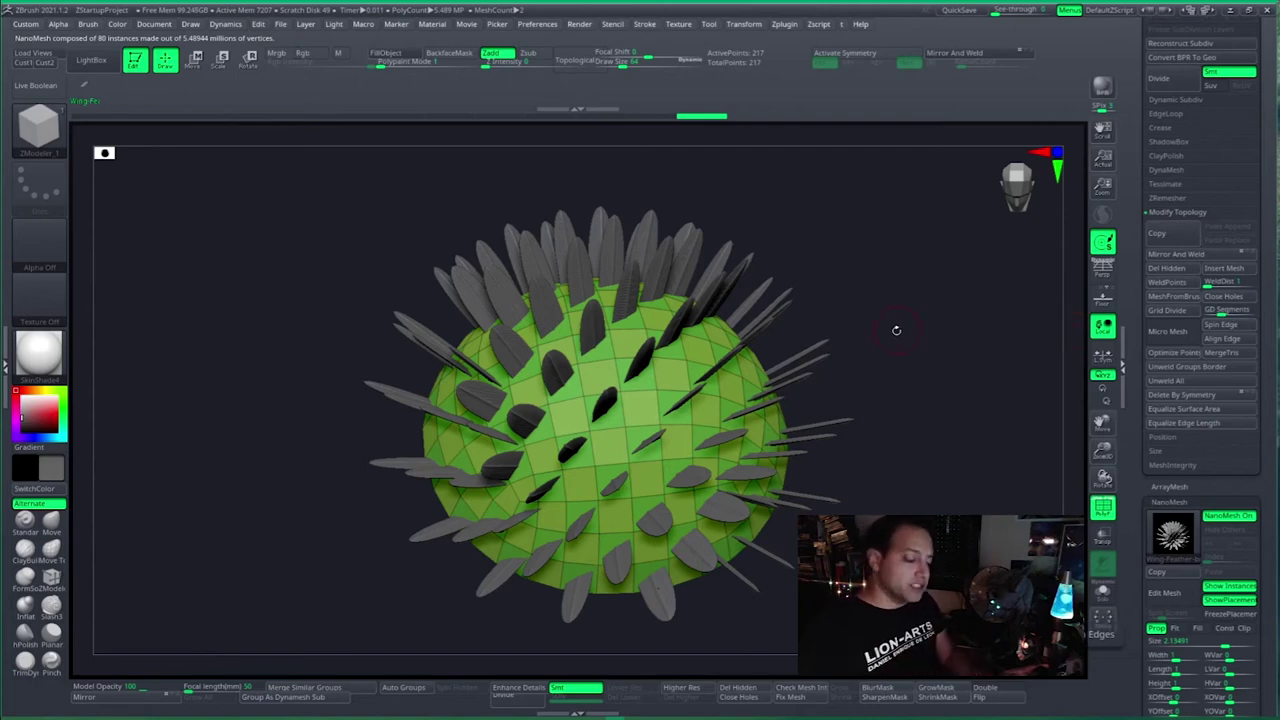
left_click_drag(894, 329, 897, 281)
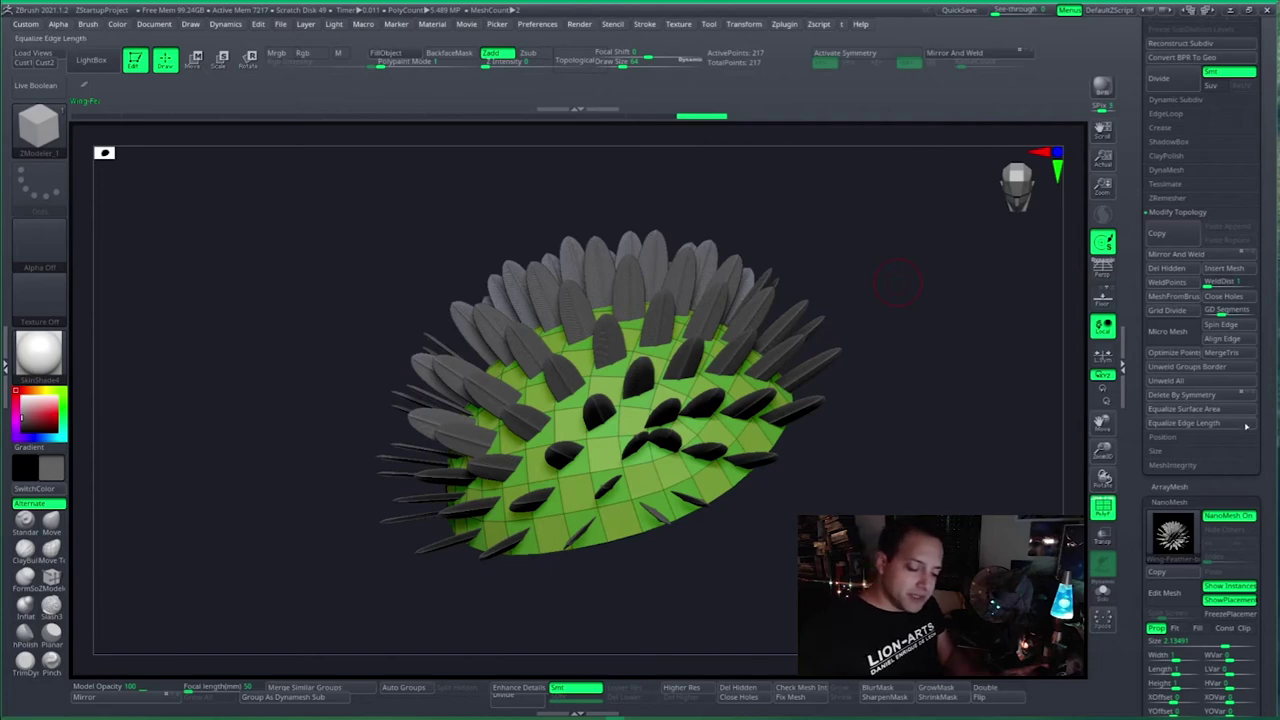
Step: Raise the NanoMesh feathers' ZOffset to about 0.66 and check them from several angles
scroll(1255, 340, "down", 5)
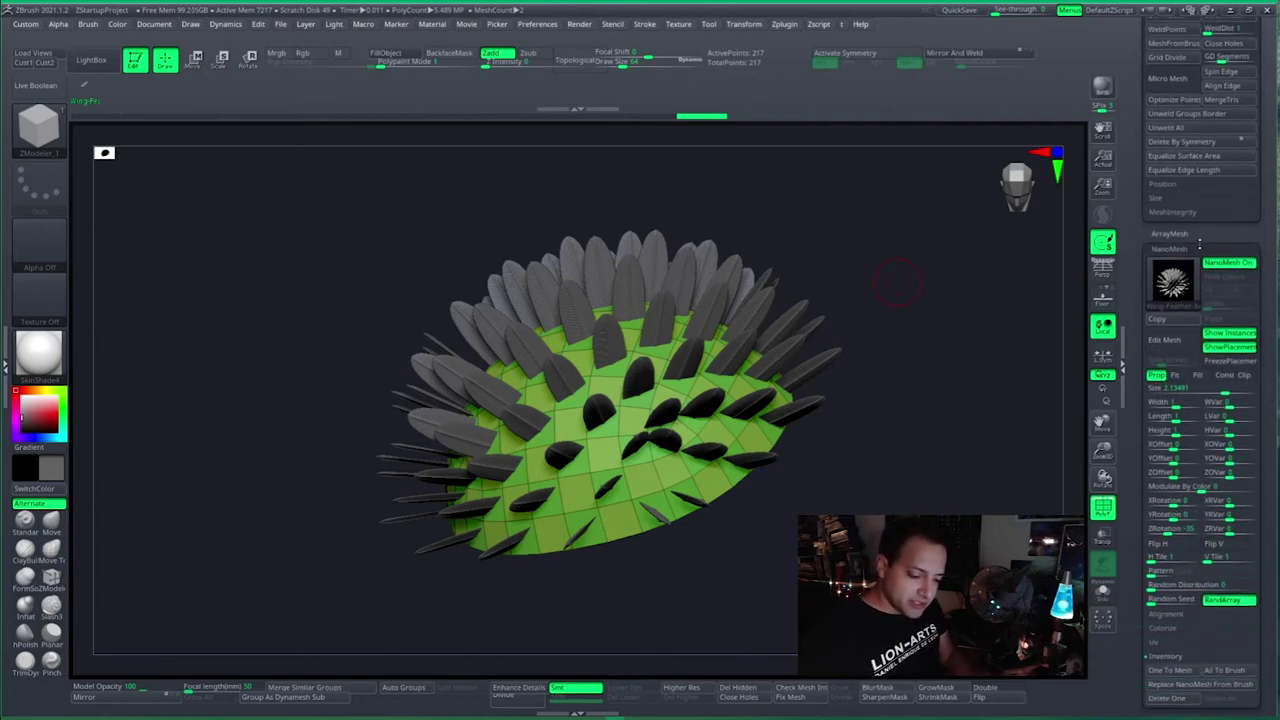
left_click_drag(1264, 340, 1269, 259)
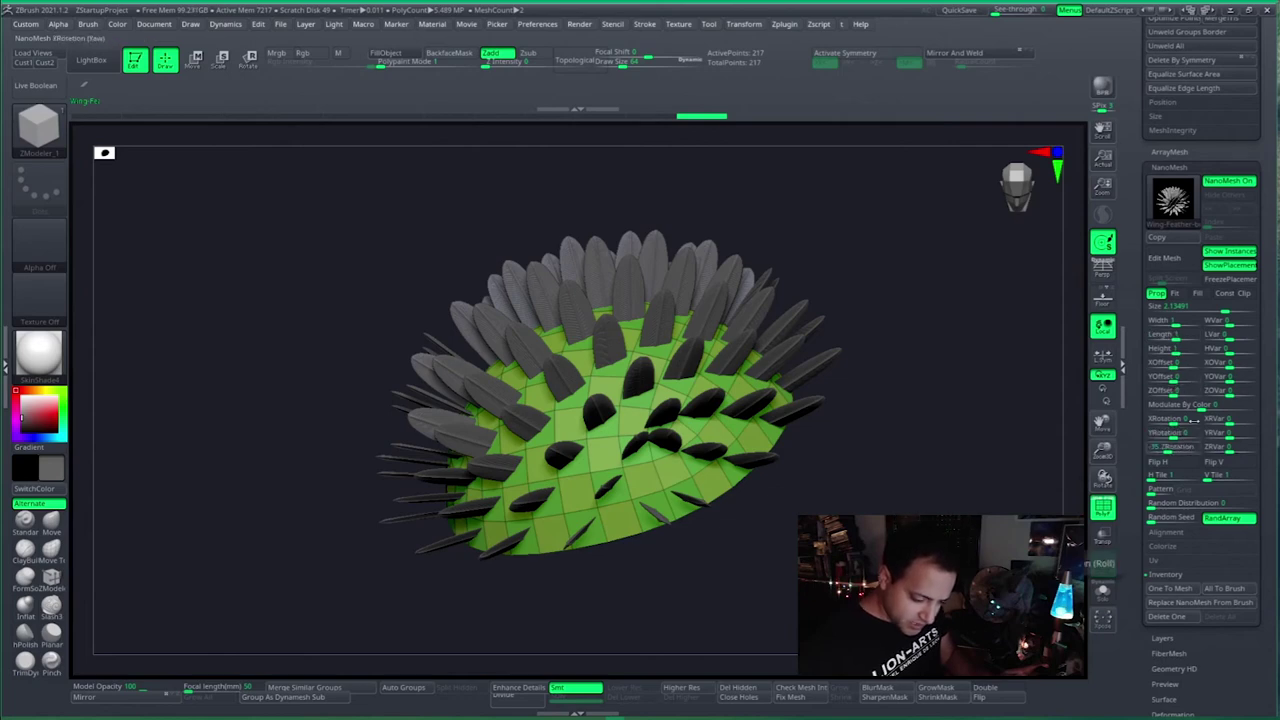
left_click_drag(1184, 394, 1184, 395)
left_click(1184, 395)
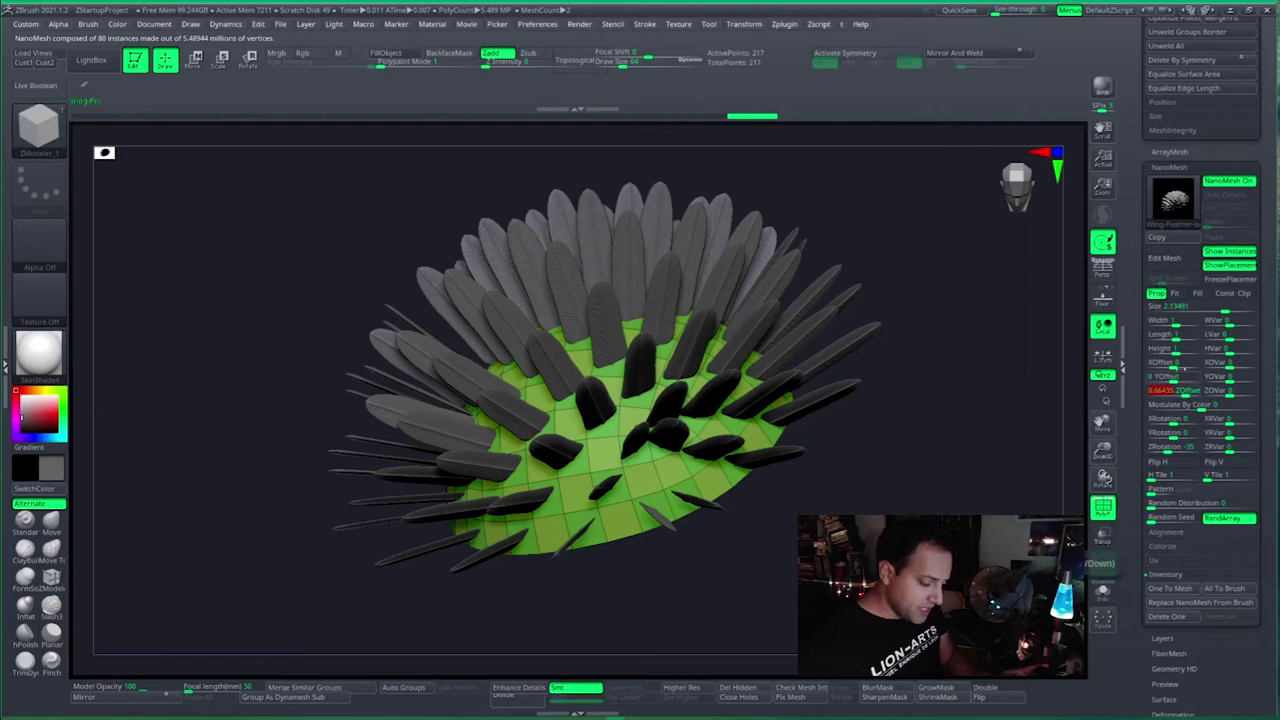
left_click_drag(903, 449, 969, 449)
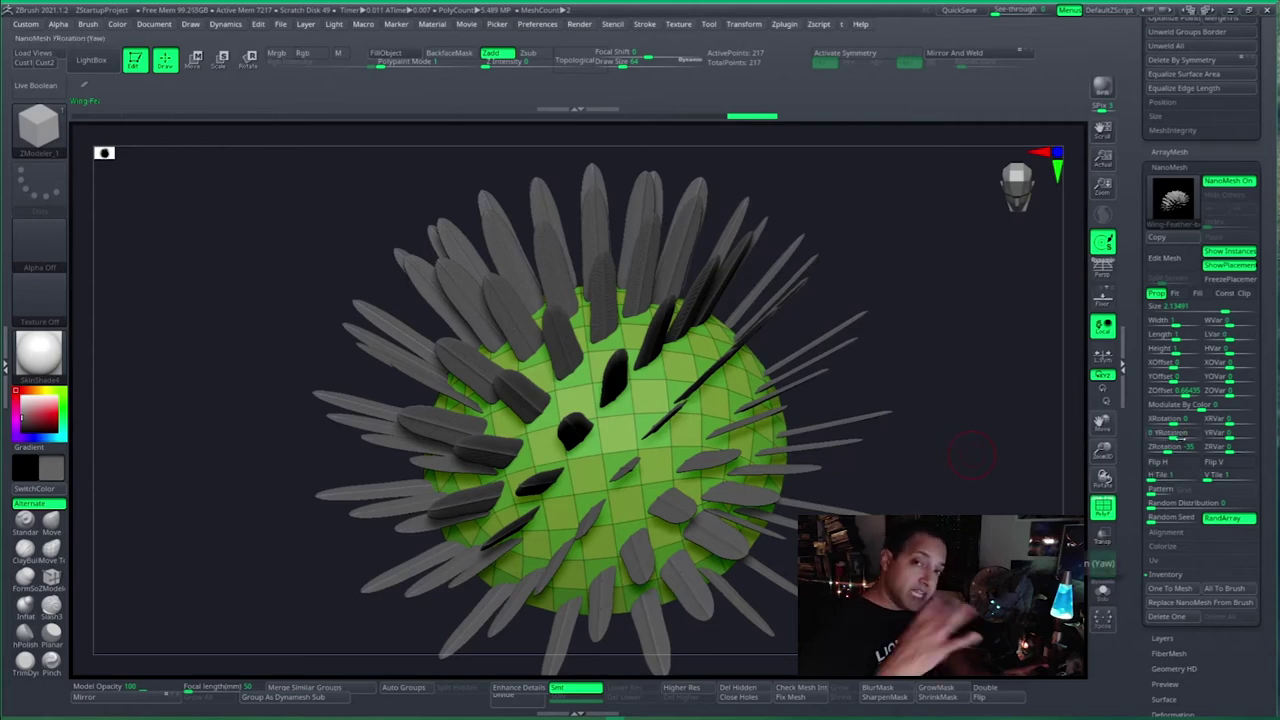
left_click_drag(962, 442, 955, 409)
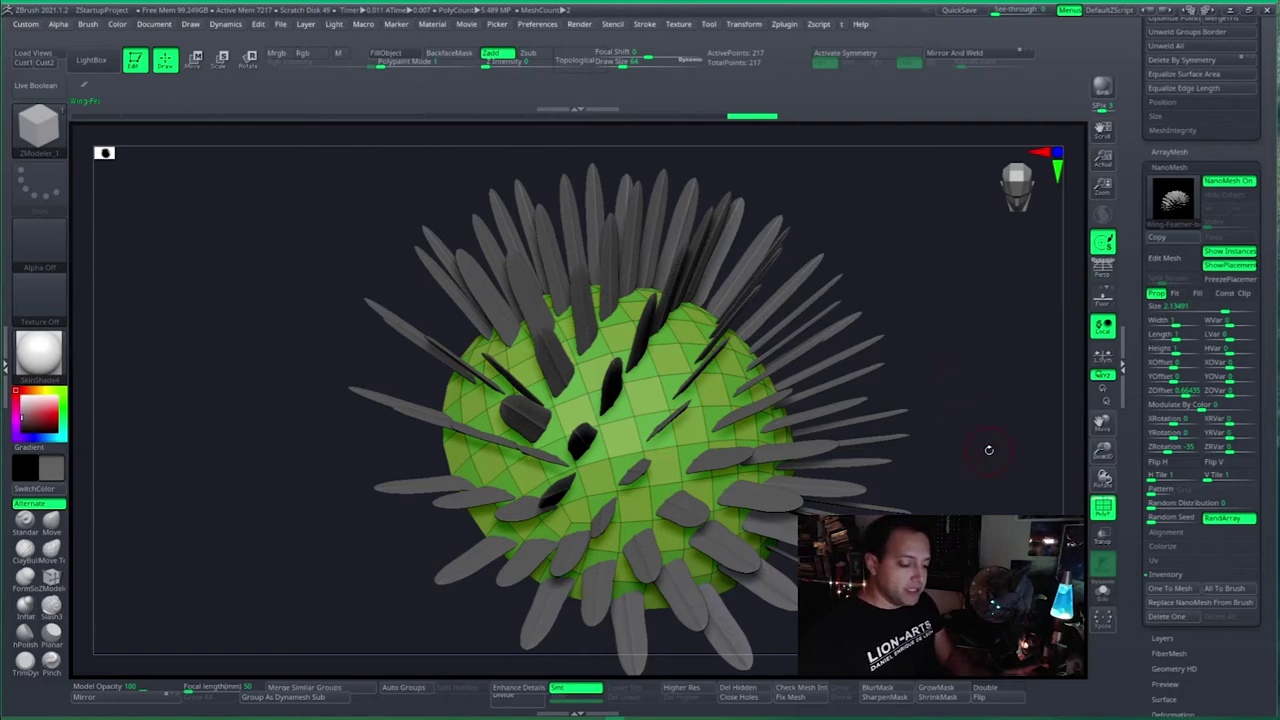
left_click_drag(990, 451, 977, 421)
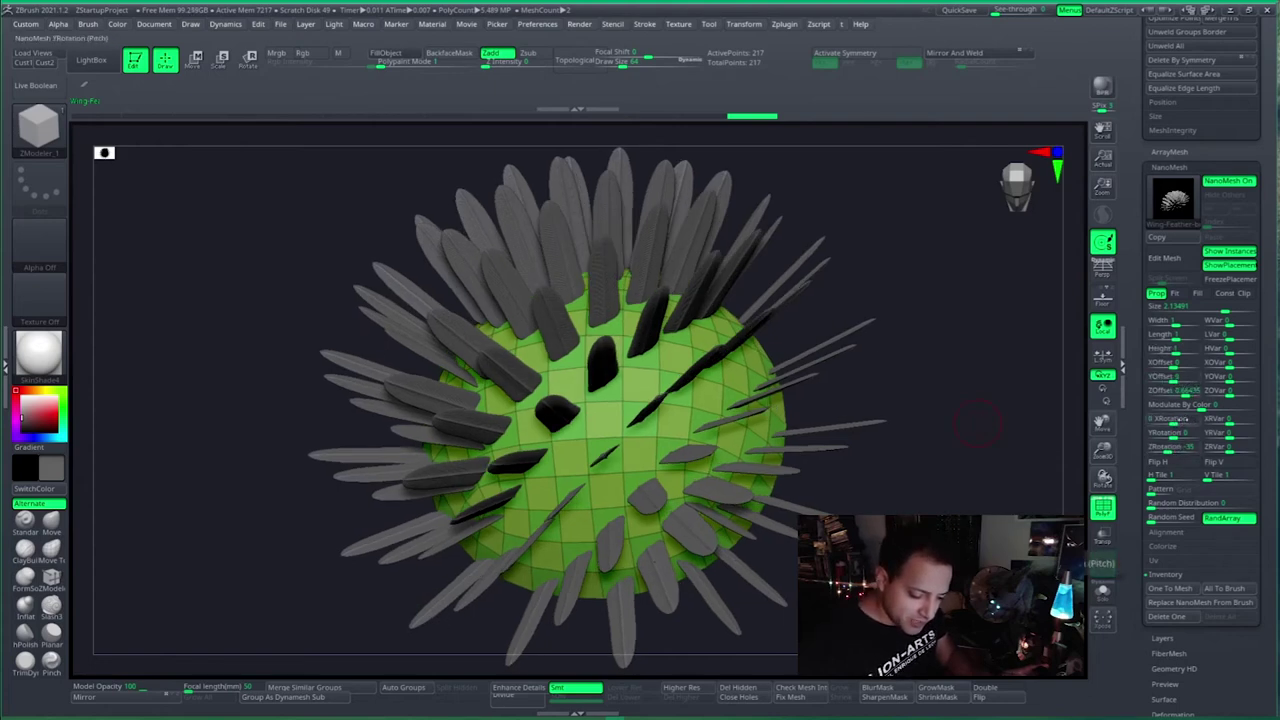
Step: Lay the feathers down along the surface by setting the NanoMesh XRotation to 80 and ZRotation to -48
left_click_drag(1176, 422, 1186, 424)
left_click_drag(946, 460, 997, 431)
left_click_drag(906, 460, 965, 415)
left_click(1167, 450)
mouse_move(1163, 450)
left_mouse_down()
mouse_move(1182, 450)
mouse_move(1151, 449)
mouse_move(1188, 421)
mouse_move(1170, 433)
left_mouse_up()
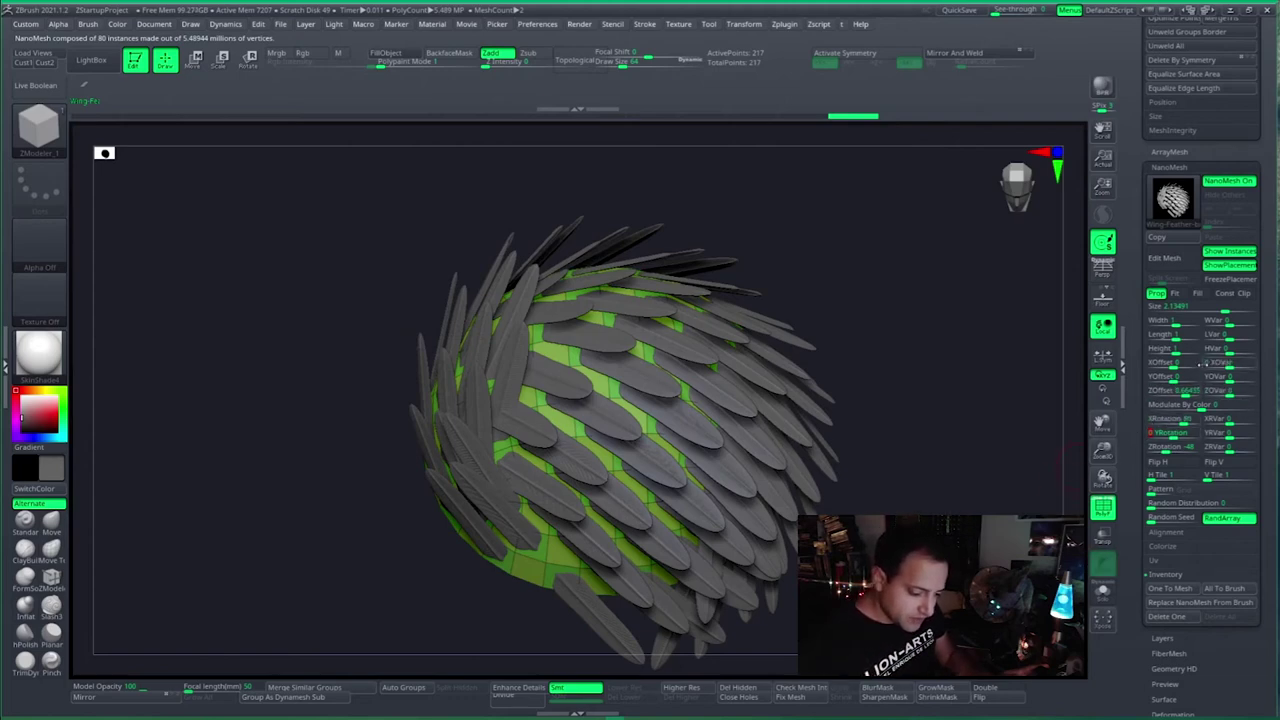
left_click_drag(990, 468, 981, 394)
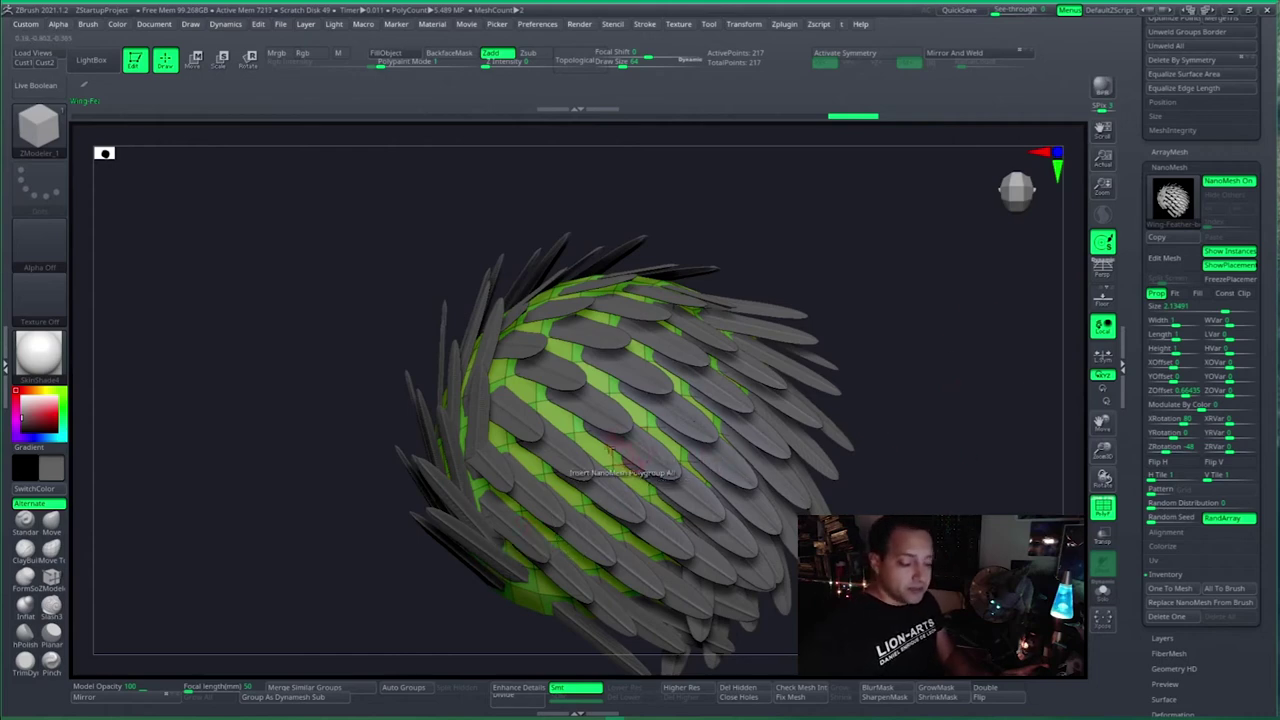
left_click_drag(906, 249, 920, 271)
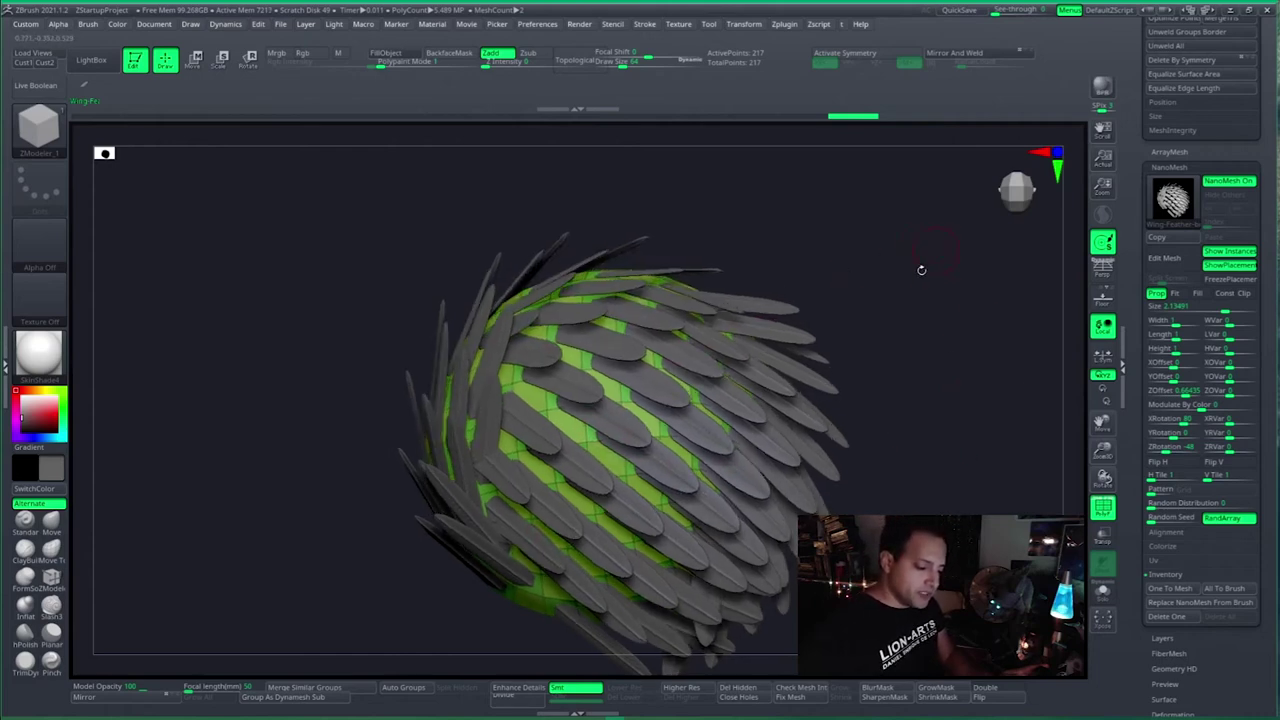
Step: Insert a second set of feather NanoMeshes on the other checker polygroup, sized about 2.68, and inspect it
left_click(565, 422)
left_click_drag(614, 438, 690, 462)
left_click_drag(915, 440, 985, 436)
left_click_drag(985, 505, 951, 456)
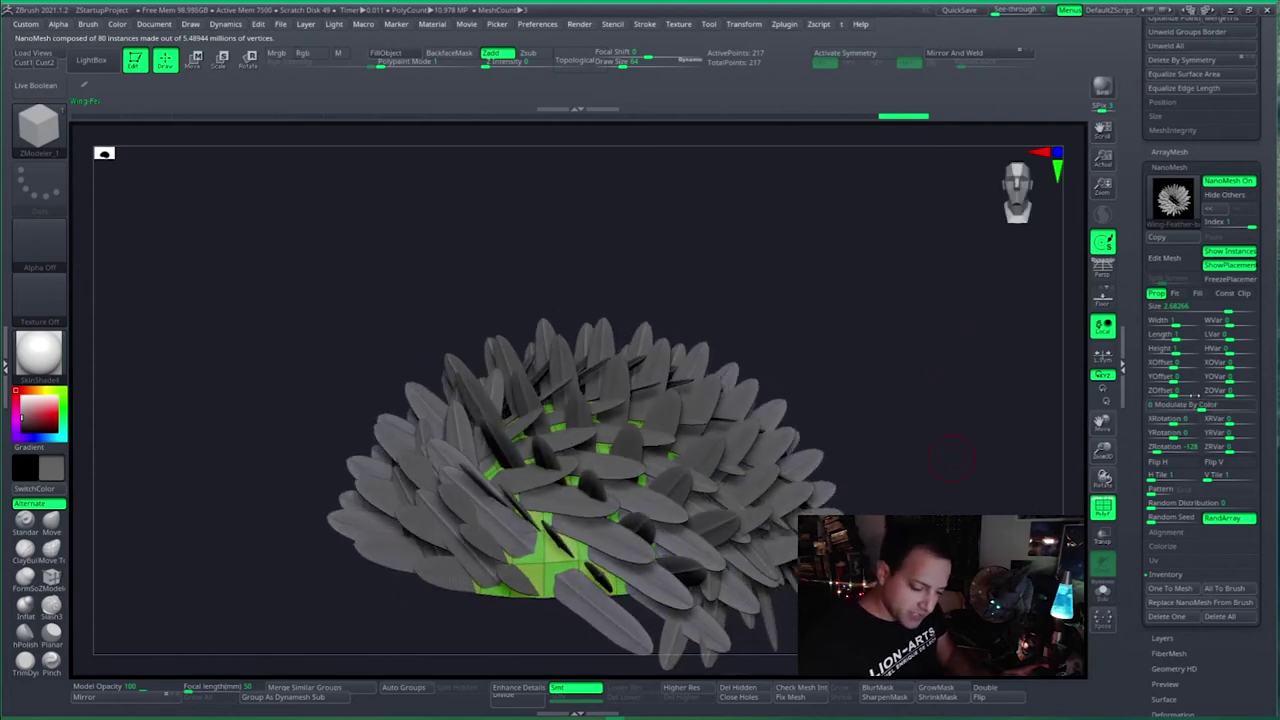
Step: Set the second feather set's ZOffset to about 0.84 and examine the feathers from the front
left_click_drag(1178, 396, 1186, 396)
left_click_drag(950, 510, 1040, 432)
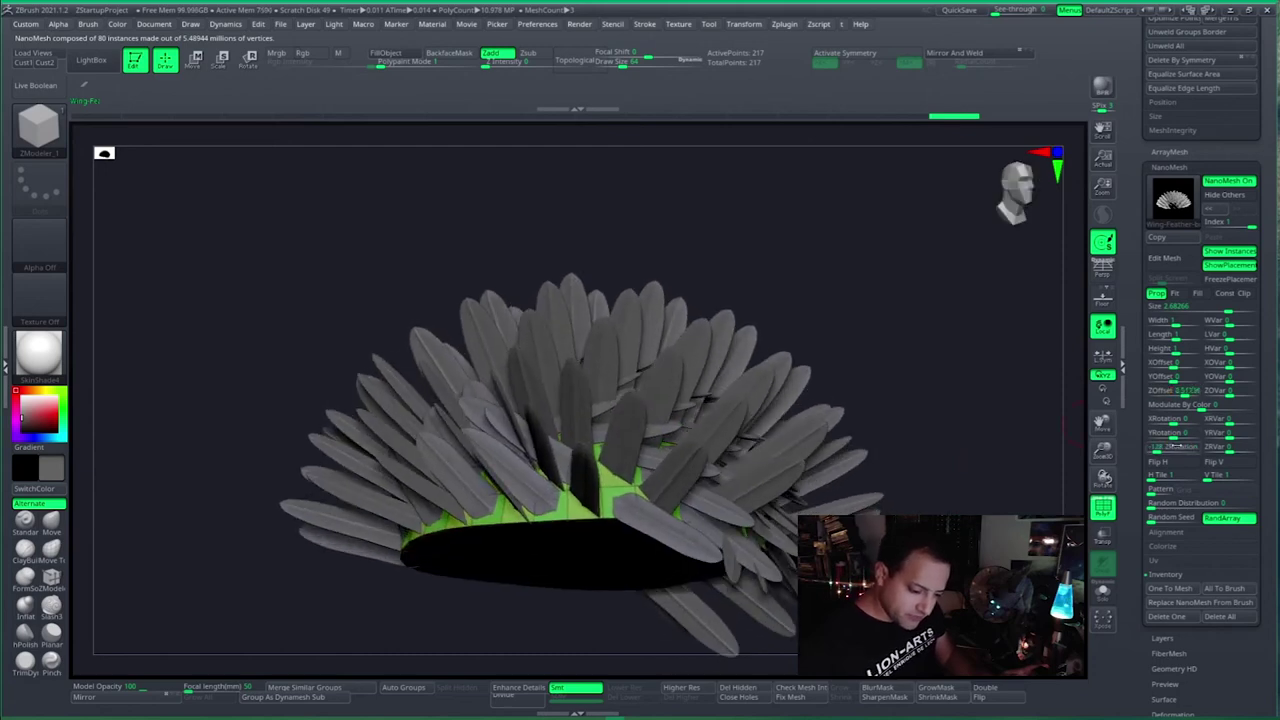
left_click_drag(1183, 394, 1186, 394)
left_click(1186, 394)
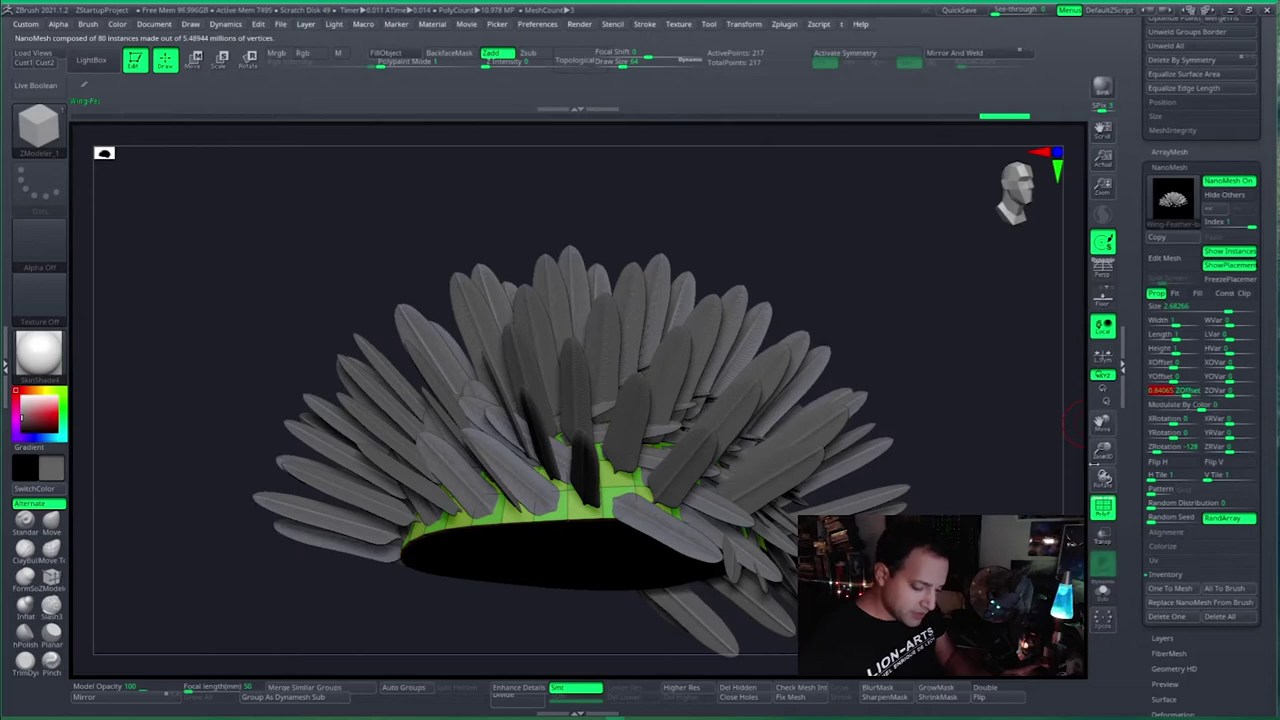
left_click_drag(954, 316, 1015, 470)
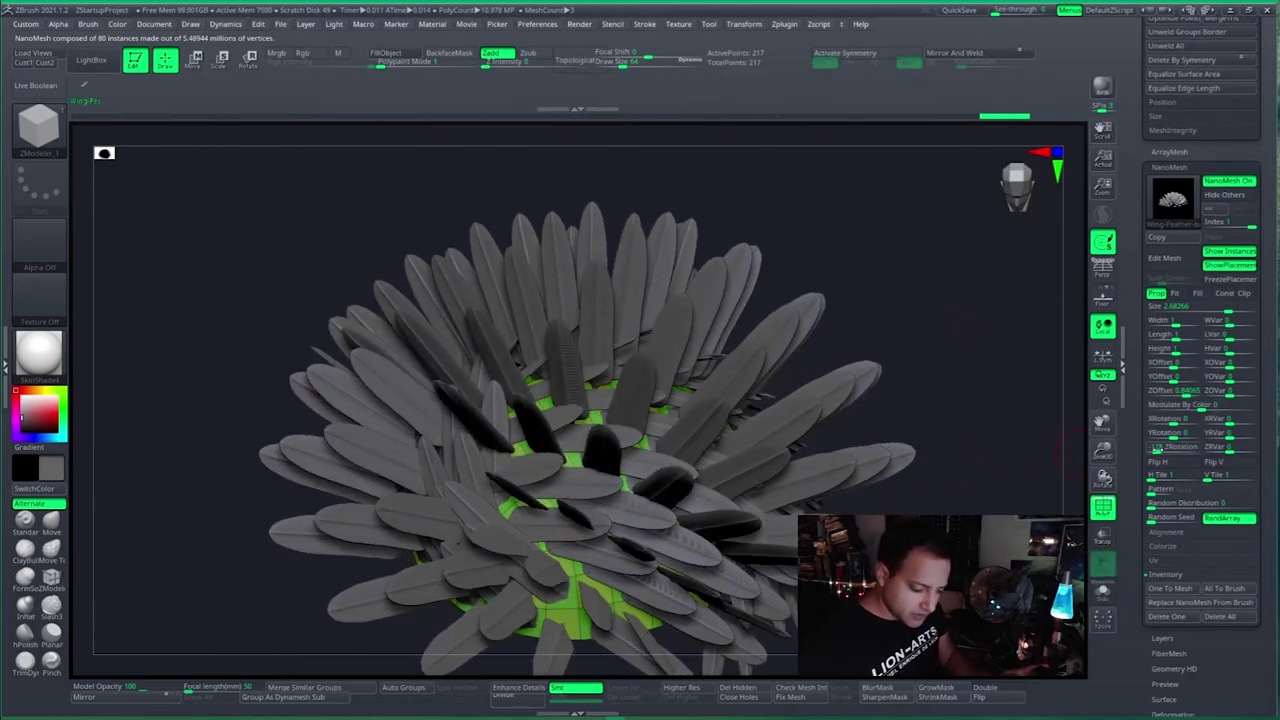
Step: Lay the second feather set flat in line with the first by setting XRotation to 80 and ZRotation to about -50
left_click_drag(1157, 449, 1156, 447)
left_click(1156, 447)
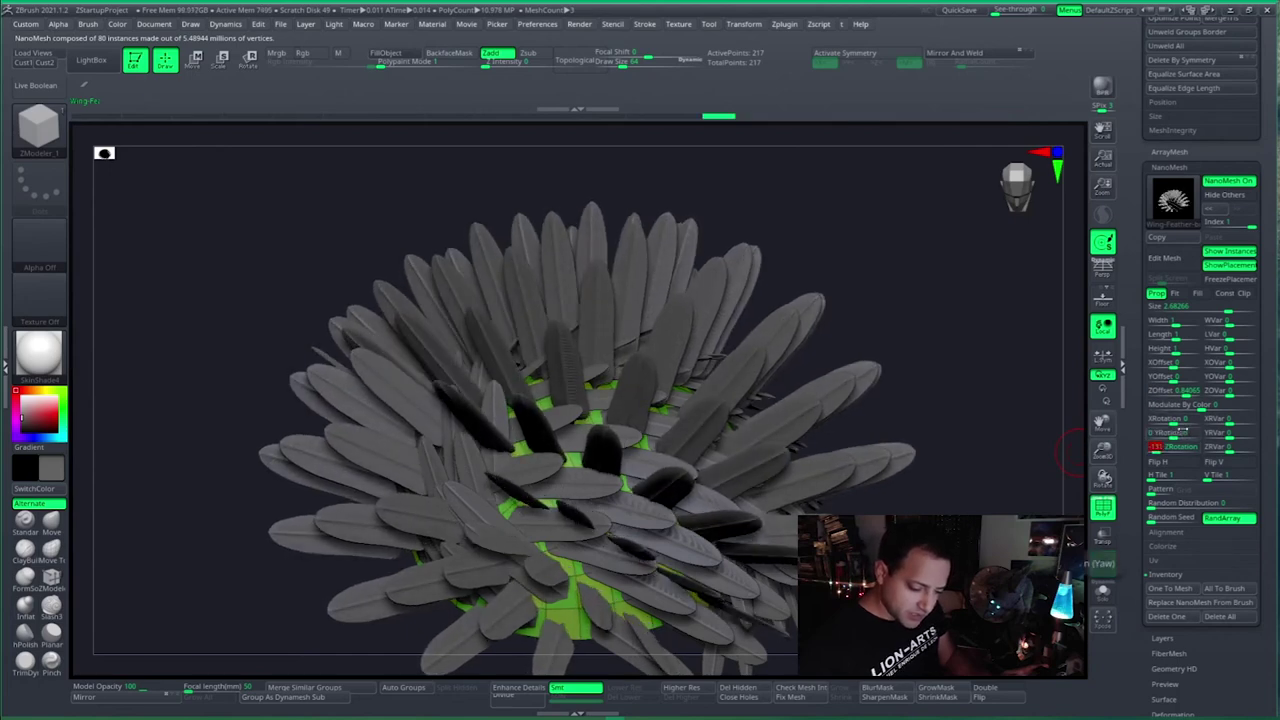
mouse_move(1175, 422)
left_mouse_down()
mouse_move(1150, 421)
mouse_move(1185, 421)
left_mouse_up()
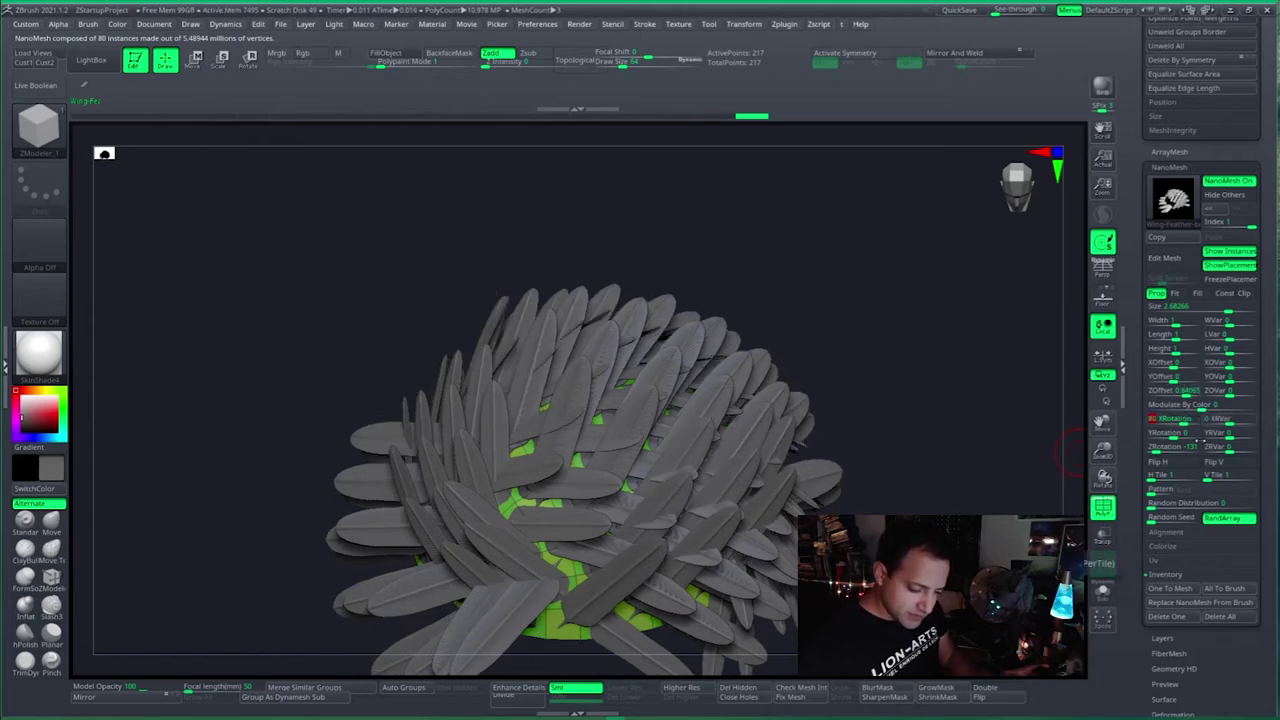
left_click_drag(1156, 447, 1162, 456)
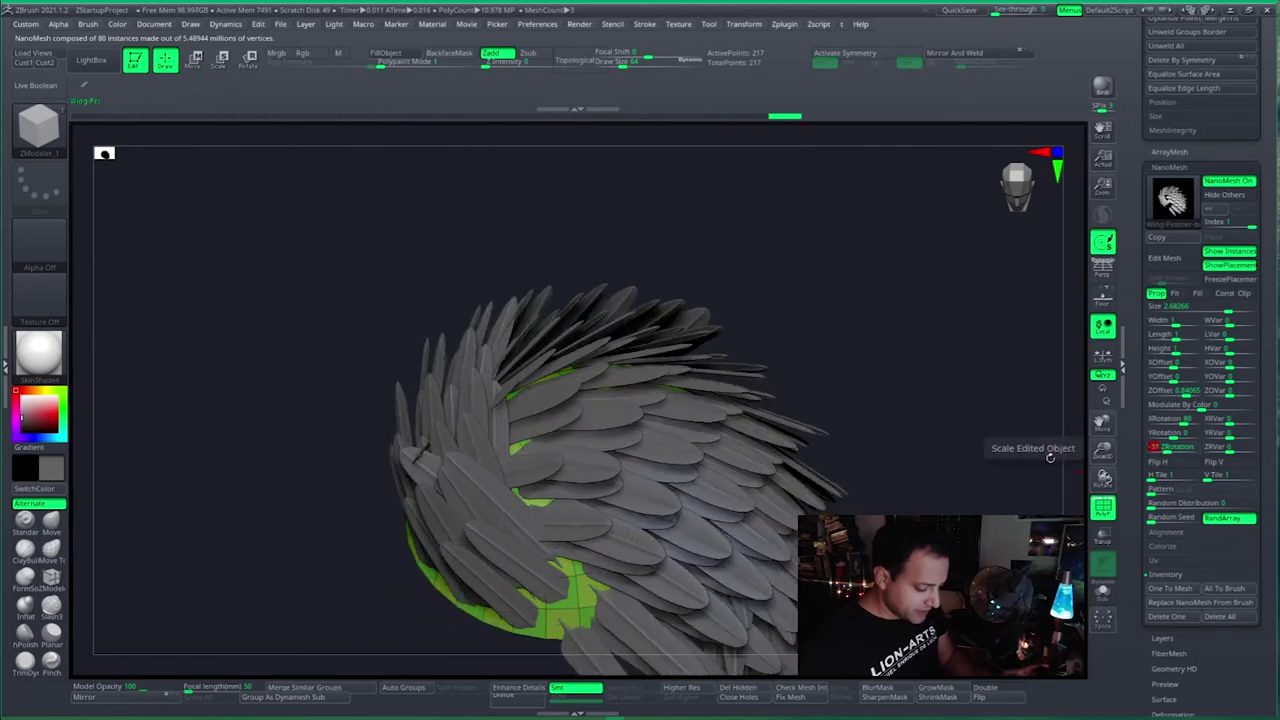
Step: Set the second feather set's ZRotation to -43, with a ZRVar of 4 and an XRVar of 1
left_click_drag(1023, 468, 1165, 449)
left_click(1162, 448)
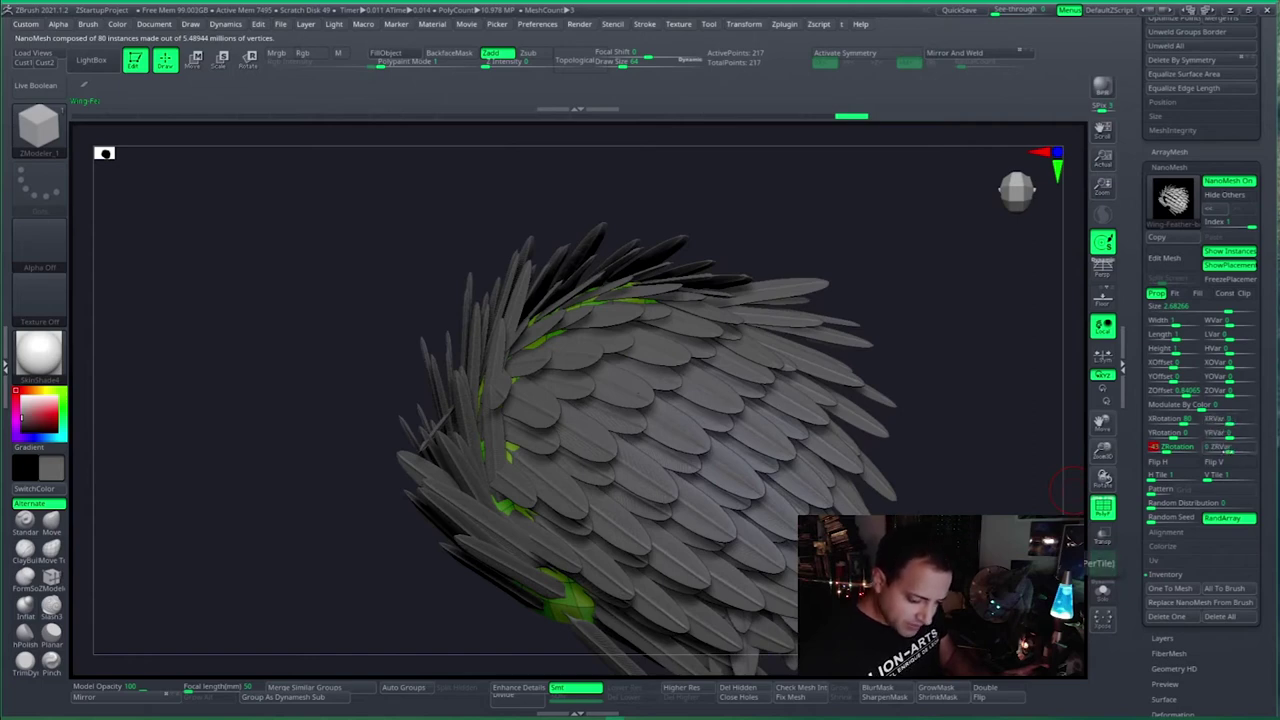
left_click_drag(1229, 451, 1235, 451)
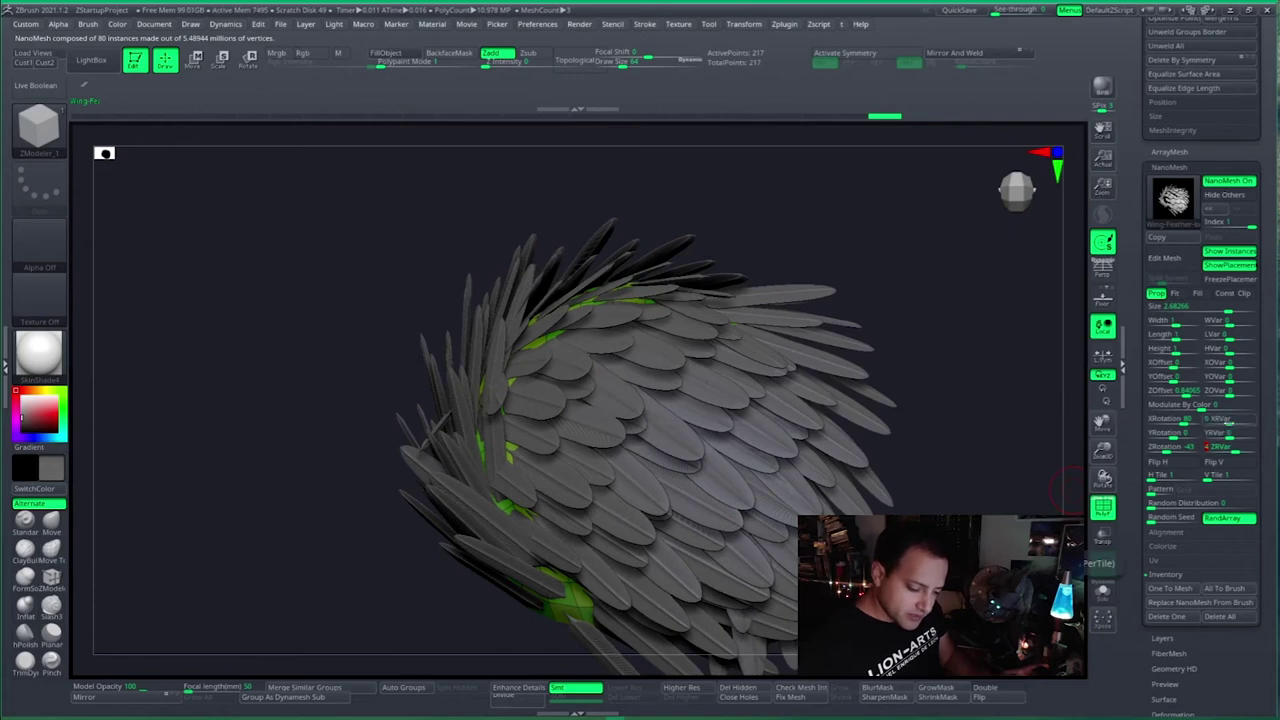
left_click_drag(1230, 423, 1233, 423)
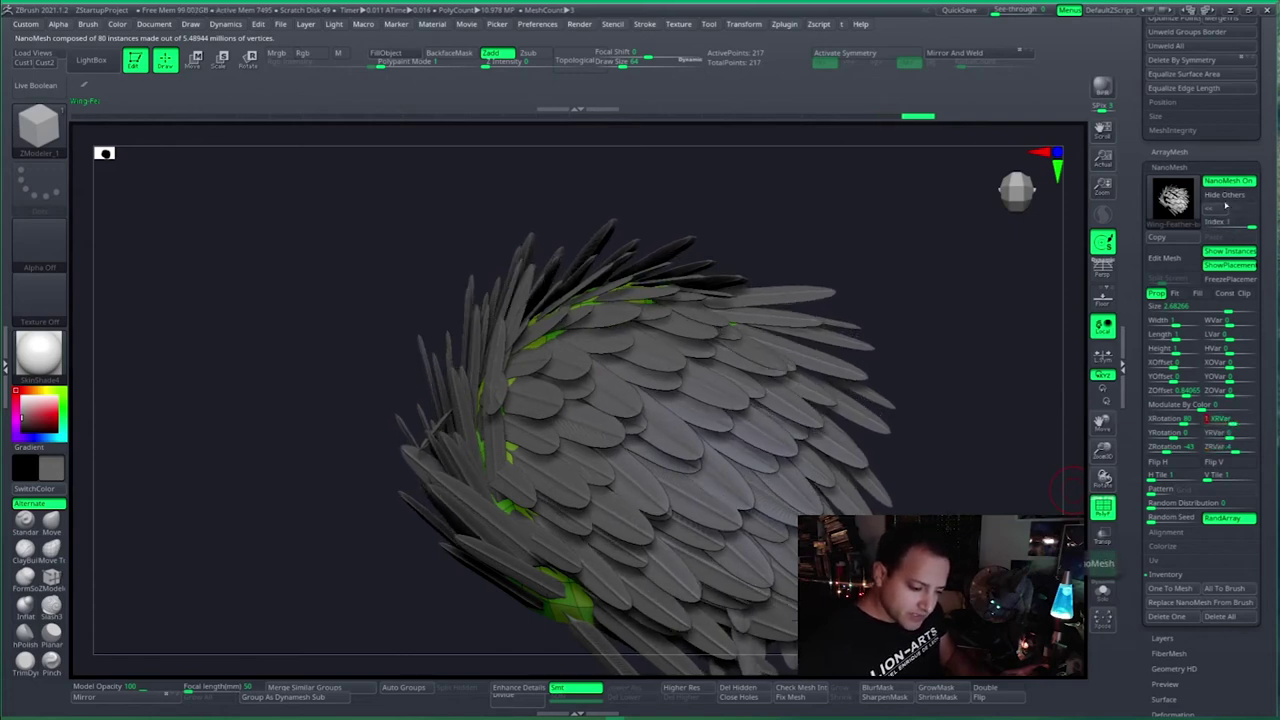
Step: Switch to the first feather set, NanoMesh index 0, and set its ZRVar to 4
left_click(1216, 221)
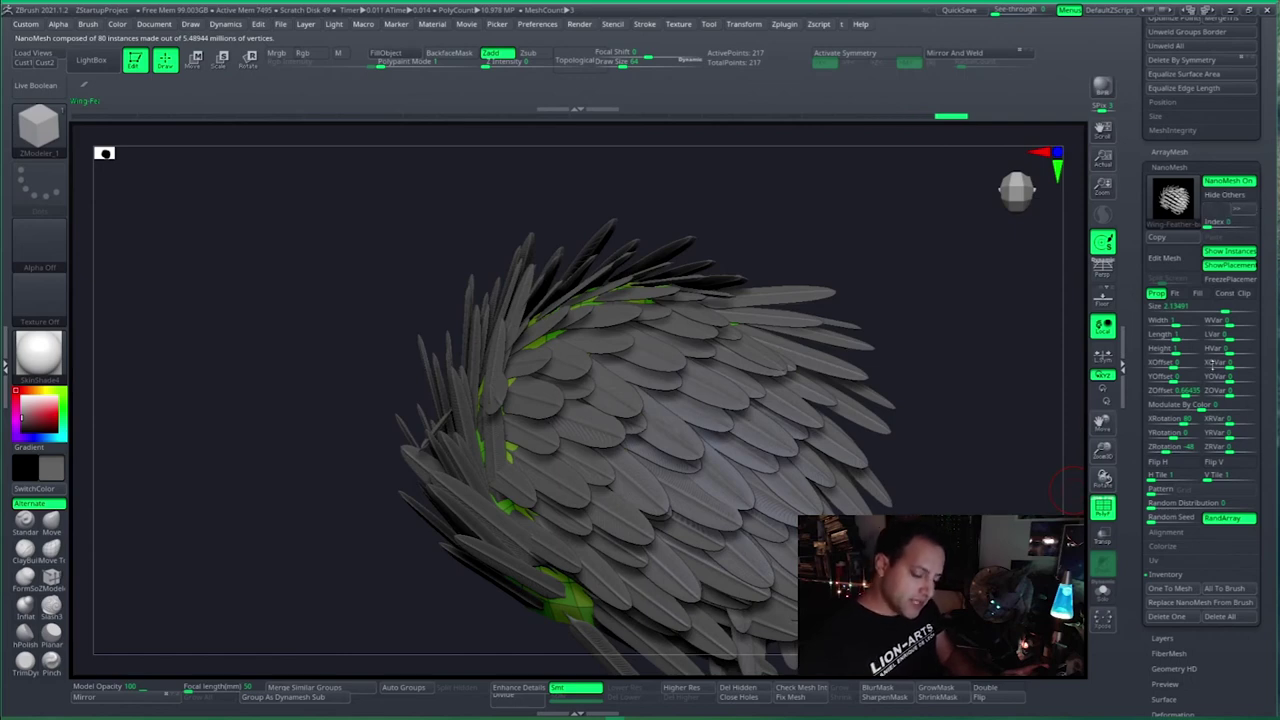
left_click_drag(1232, 450, 1220, 451)
left_click_drag(1032, 484, 1069, 467)
left_click_drag(1225, 450, 1237, 452)
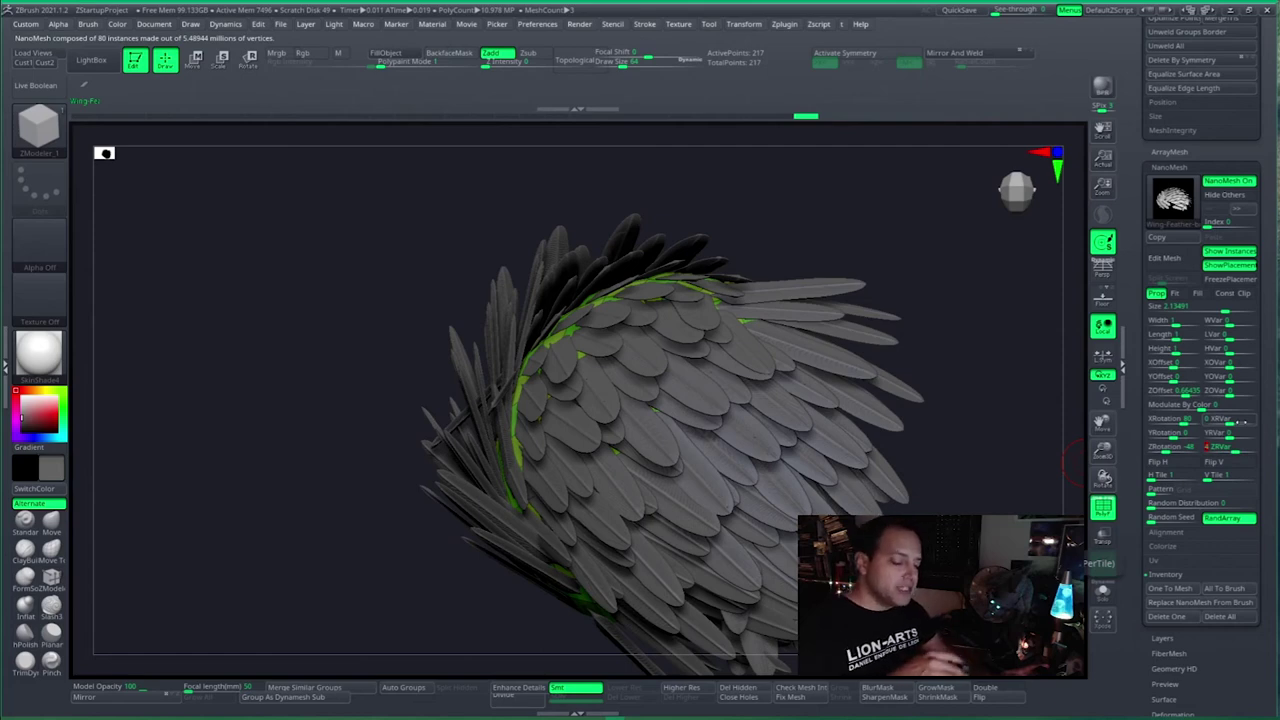
Step: Compare the feathered surface with the bare PolySphere by turning the NanoMeshes off and on again, and examine the overlap from several angles
left_click_drag(886, 463, 805, 450)
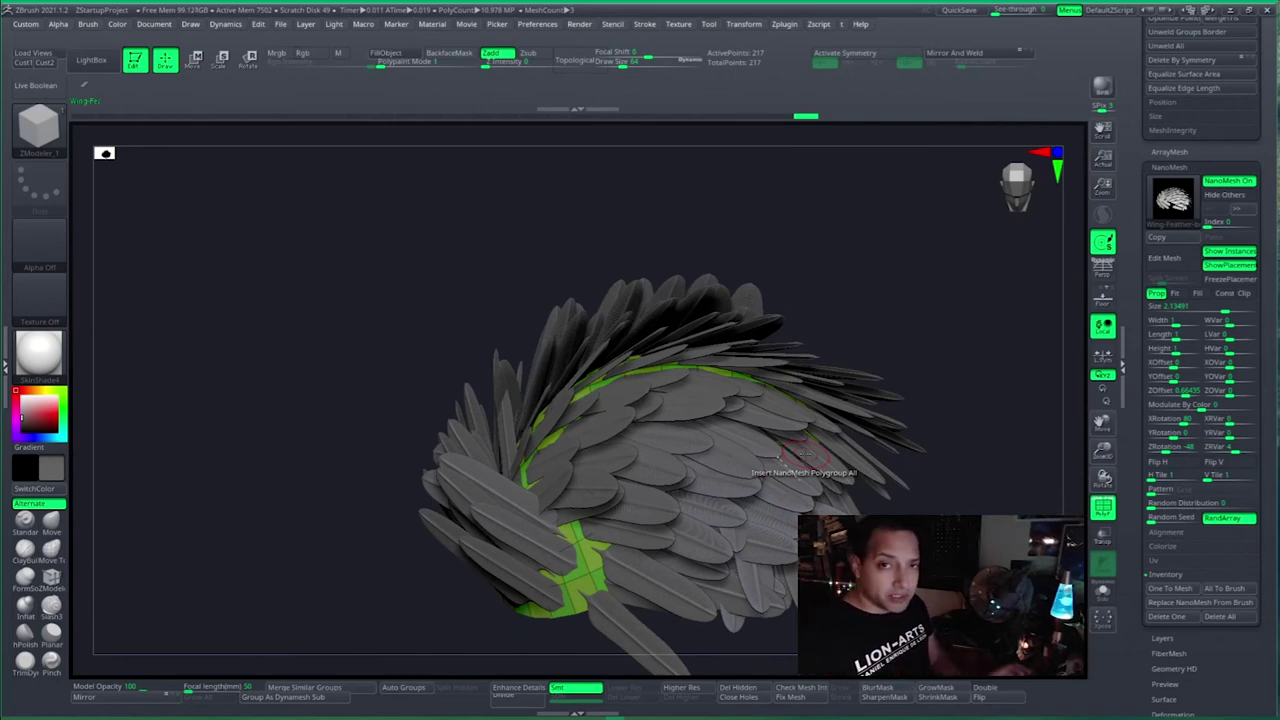
right_click_drag(773, 478, 819, 541)
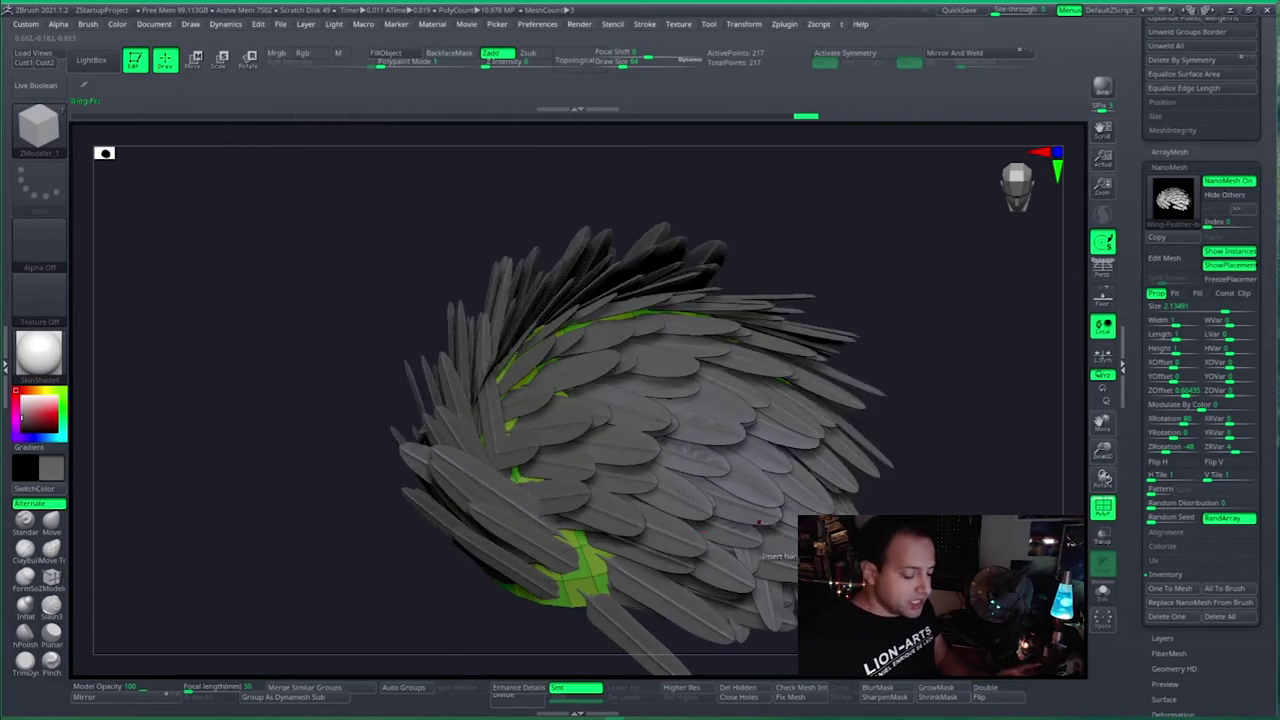
right_click_drag(836, 491, 739, 454)
left_click_drag(738, 454, 752, 436)
left_click(1214, 182)
left_click_drag(894, 424, 862, 478)
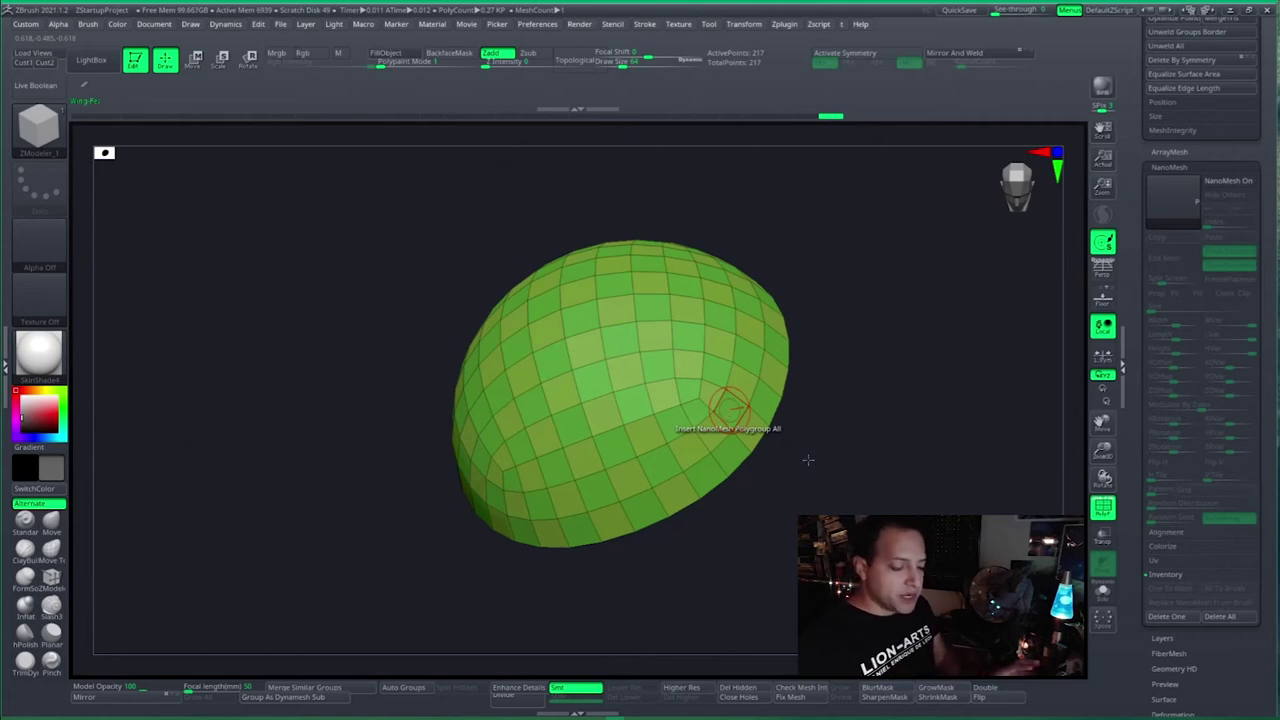
left_click(1229, 182)
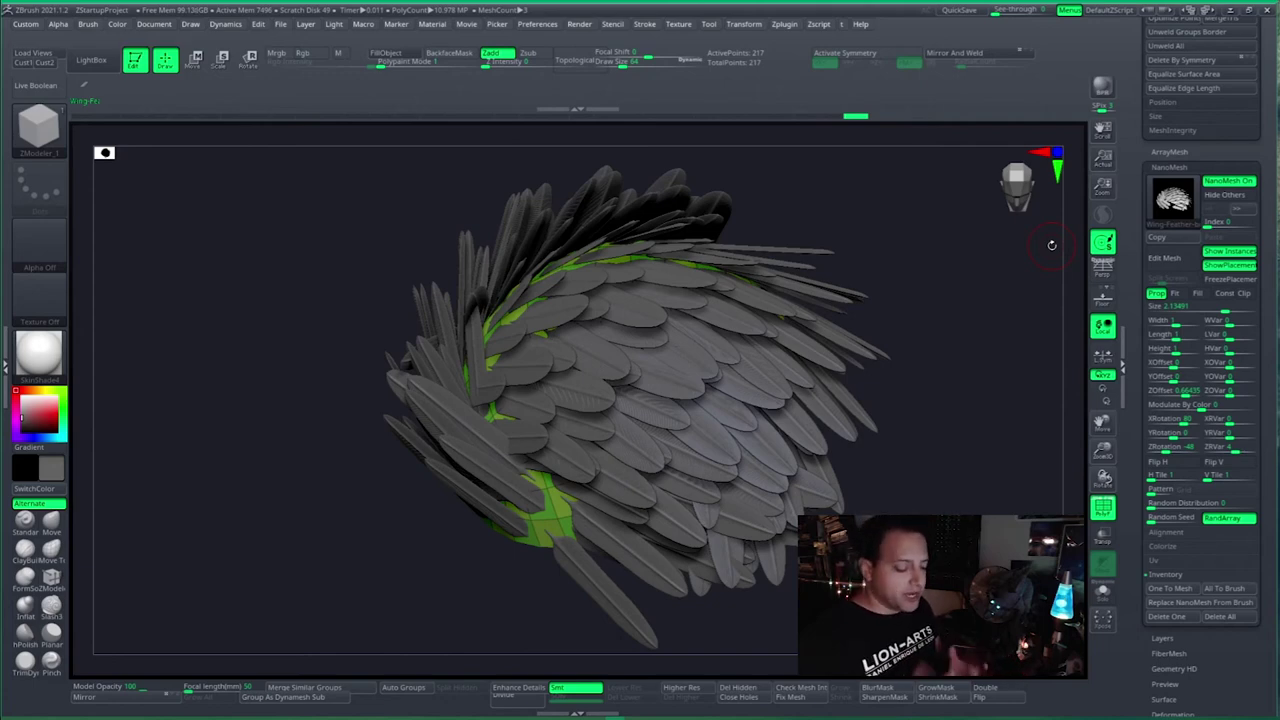
mouse_move(973, 419)
left_mouse_down()
mouse_move(980, 434)
mouse_move(971, 418)
mouse_move(780, 442)
left_mouse_up()
right_click_drag(706, 360, 774, 449)
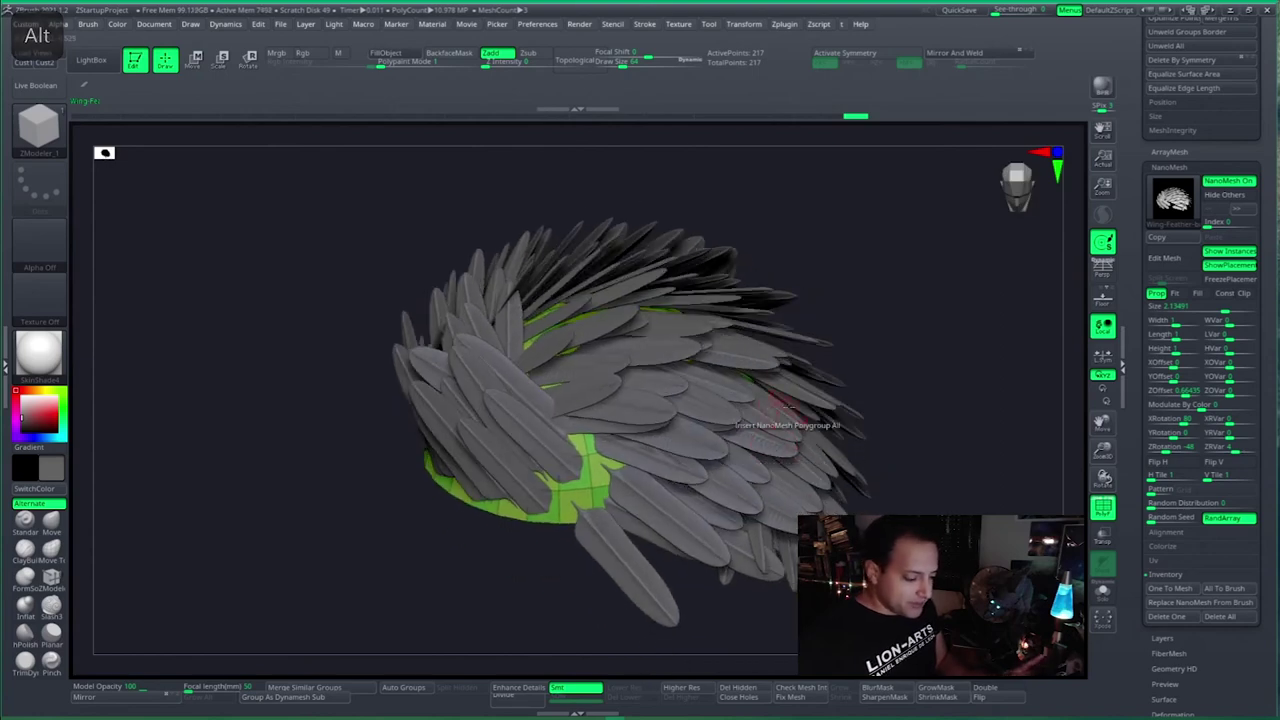
left_click_drag(786, 410, 722, 443)
mouse_move(677, 382)
left_mouse_down()
mouse_move(578, 378)
mouse_move(766, 402)
mouse_move(757, 421)
mouse_move(780, 430)
mouse_move(765, 410)
left_mouse_up()
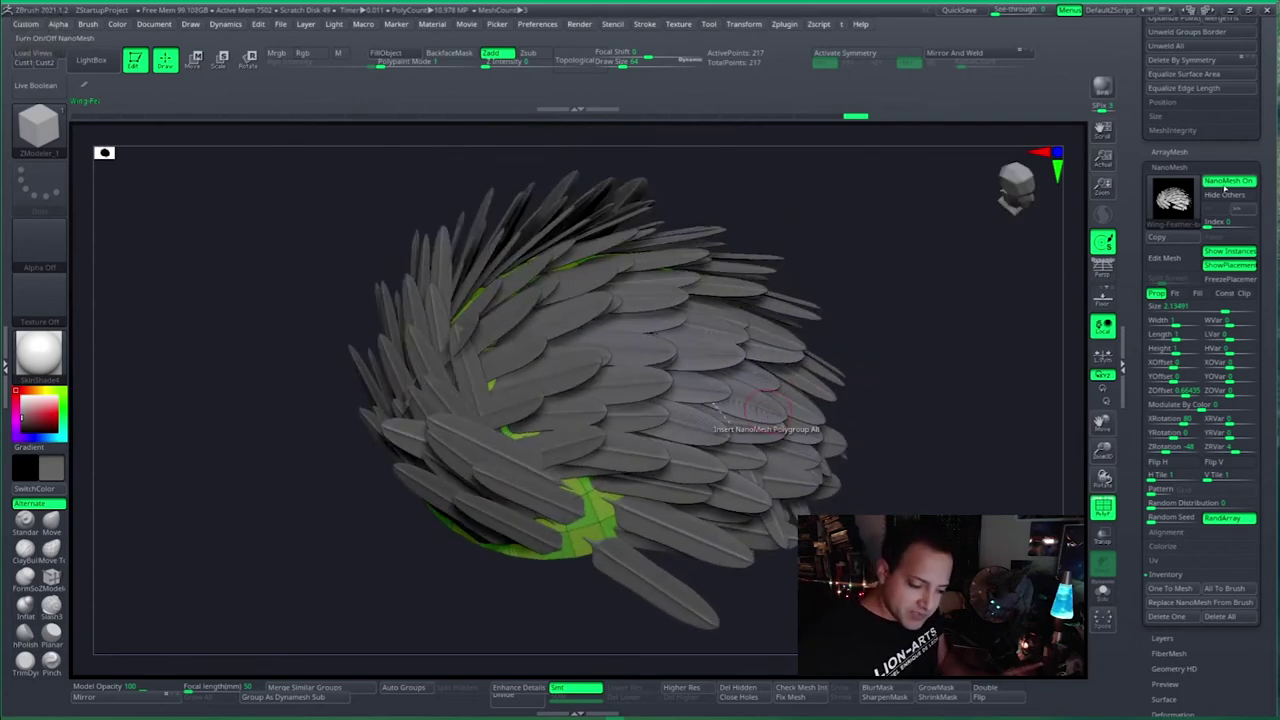
Step: Convert both feather NanoMesh sets to real geometry with One To Mesh and inspect the resulting model
scroll(1197, 385, "down", 1)
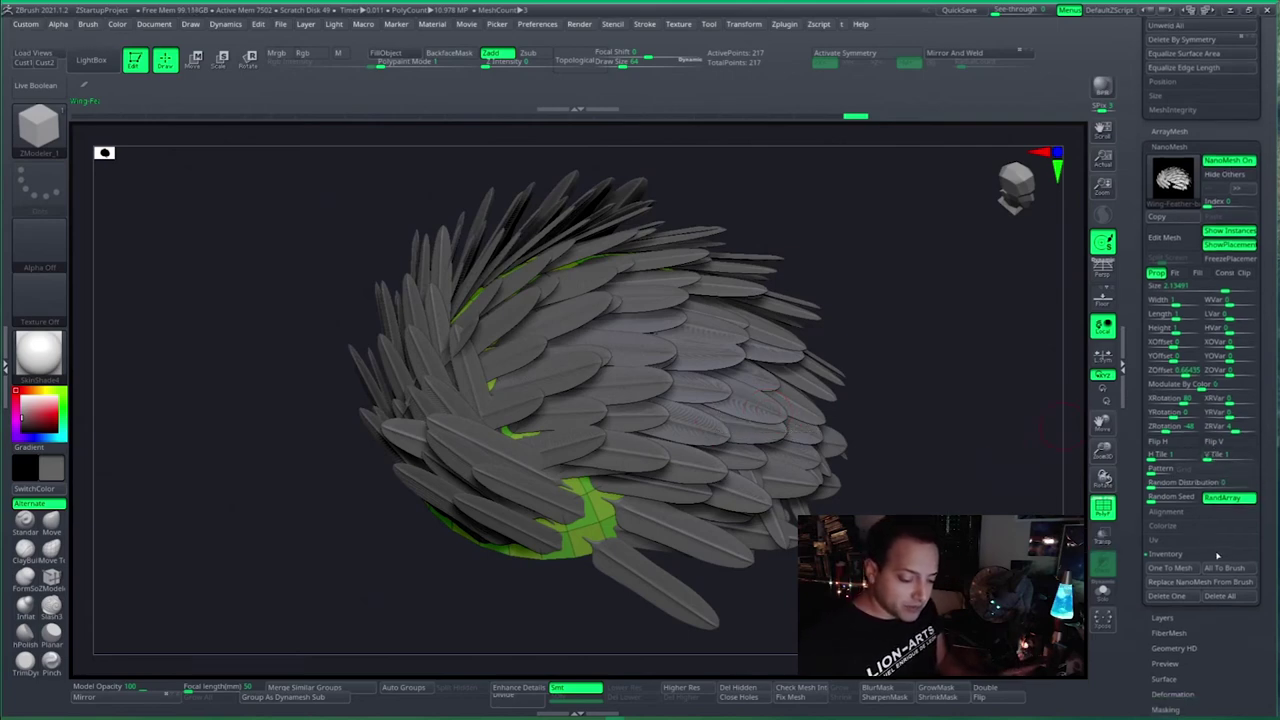
left_click(1175, 568)
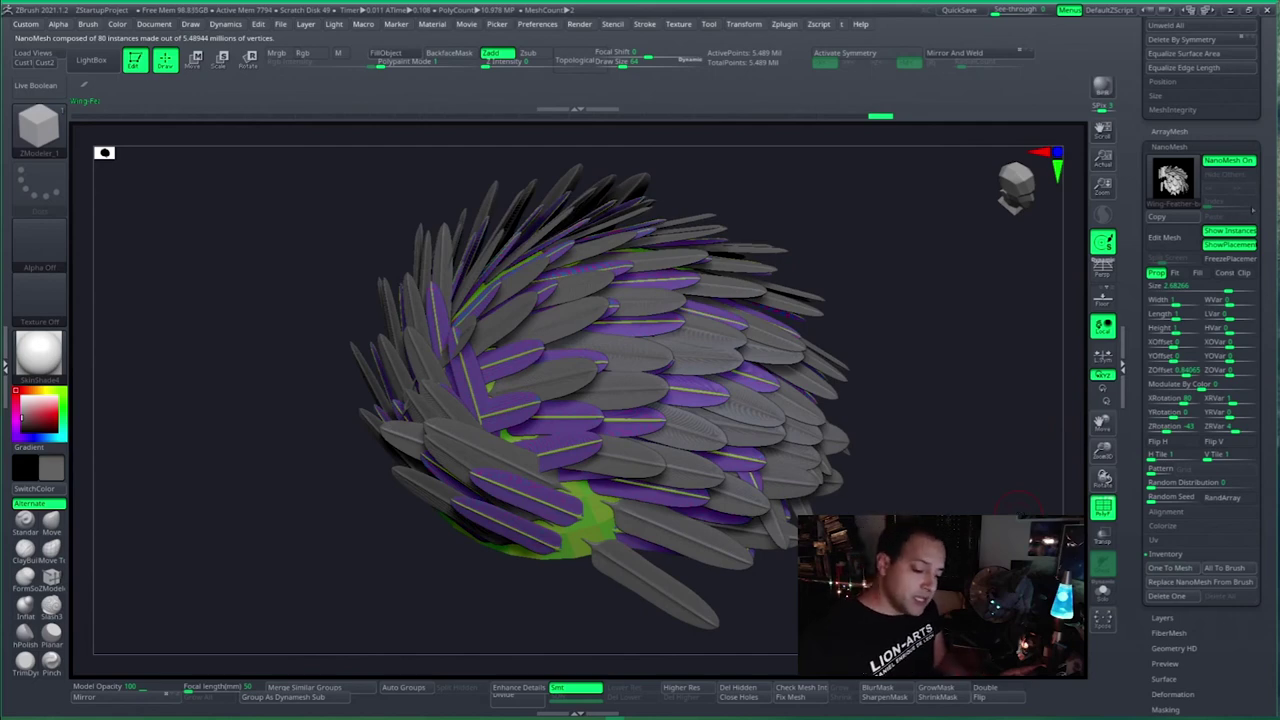
left_click(1178, 567)
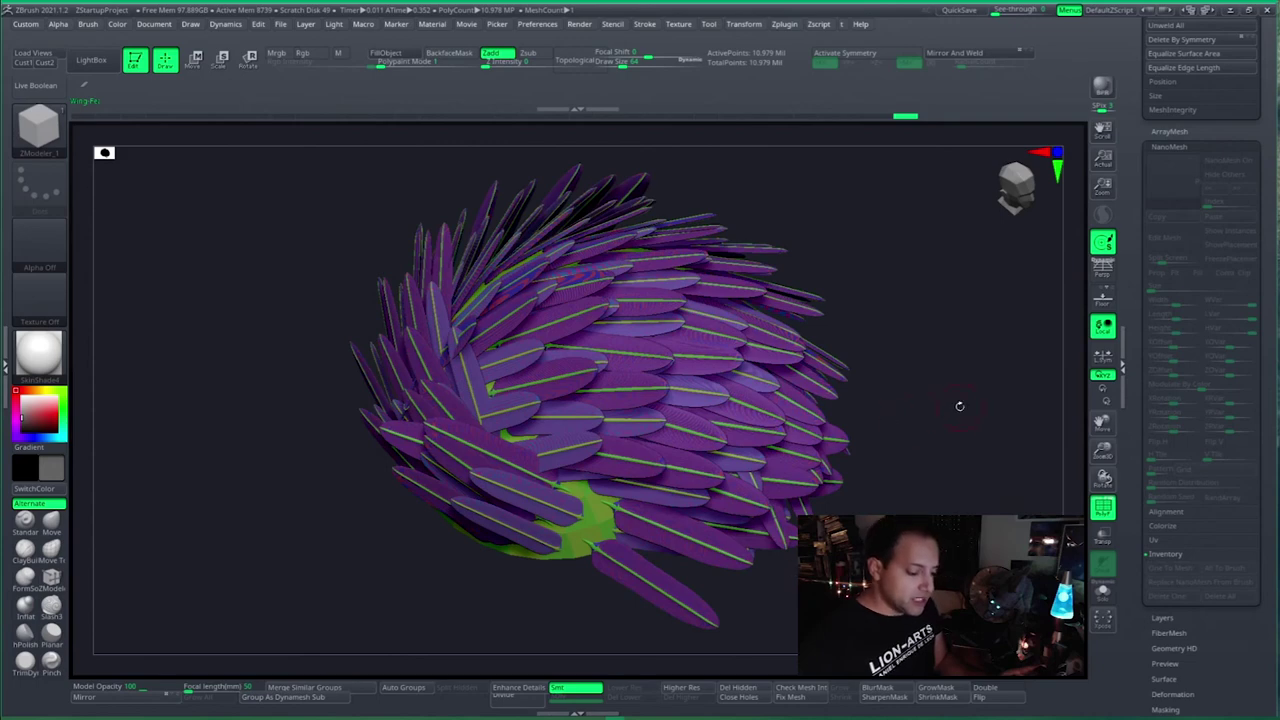
left_click_drag(955, 410, 949, 372)
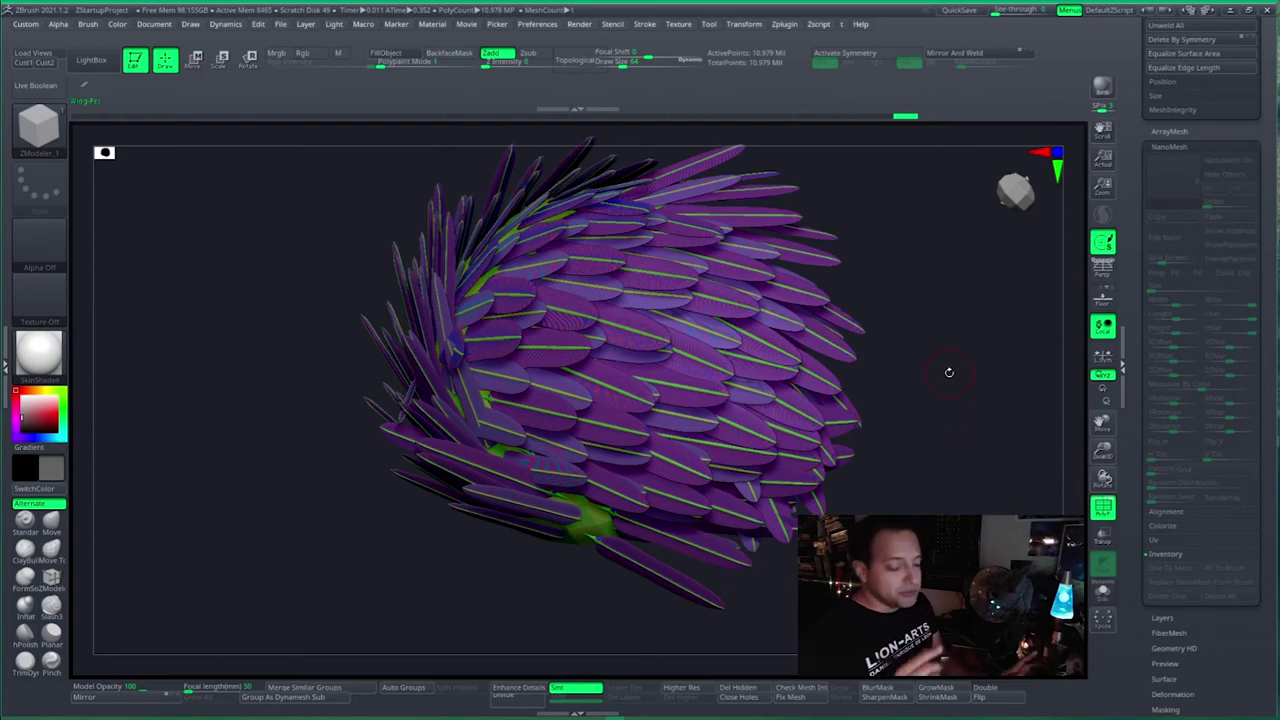
left_click_drag(949, 372, 929, 423)
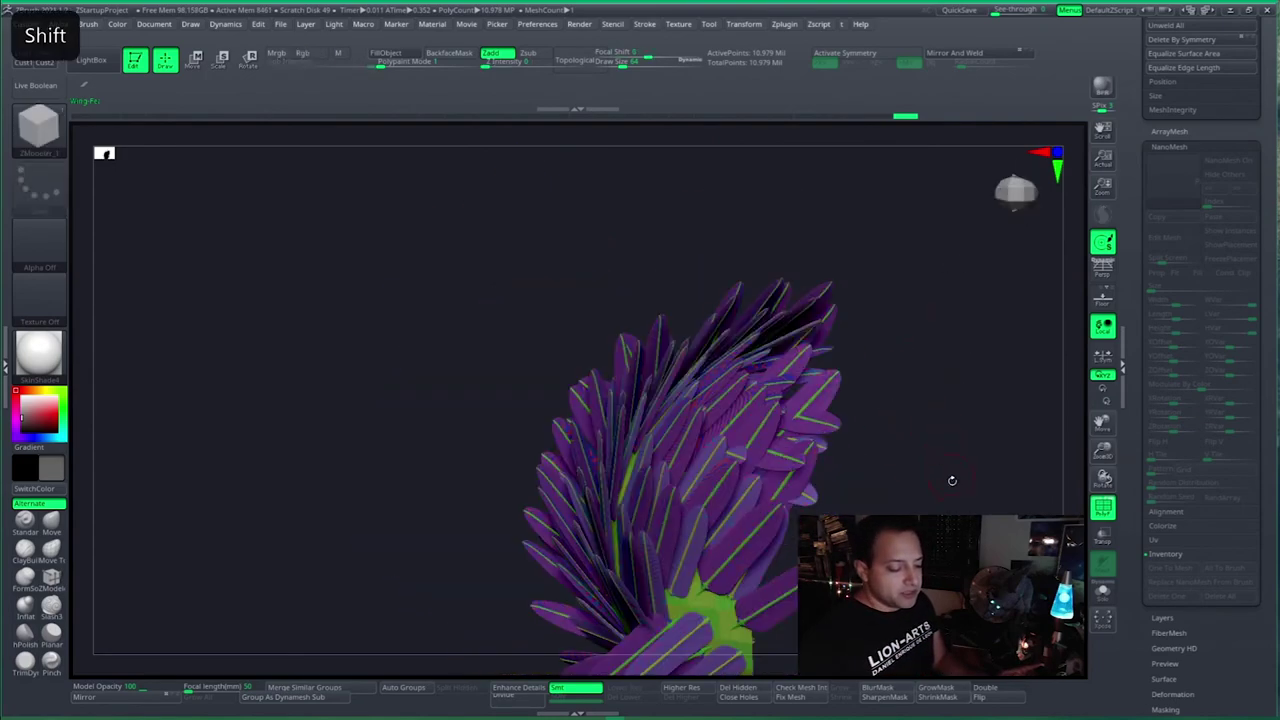
left_click_drag(952, 480, 923, 429)
Step: Try to isolate the base sphere by its green polygroup in the converted mesh
scroll(1268, 263, "up", 3)
scroll(1268, 263, "up", 10)
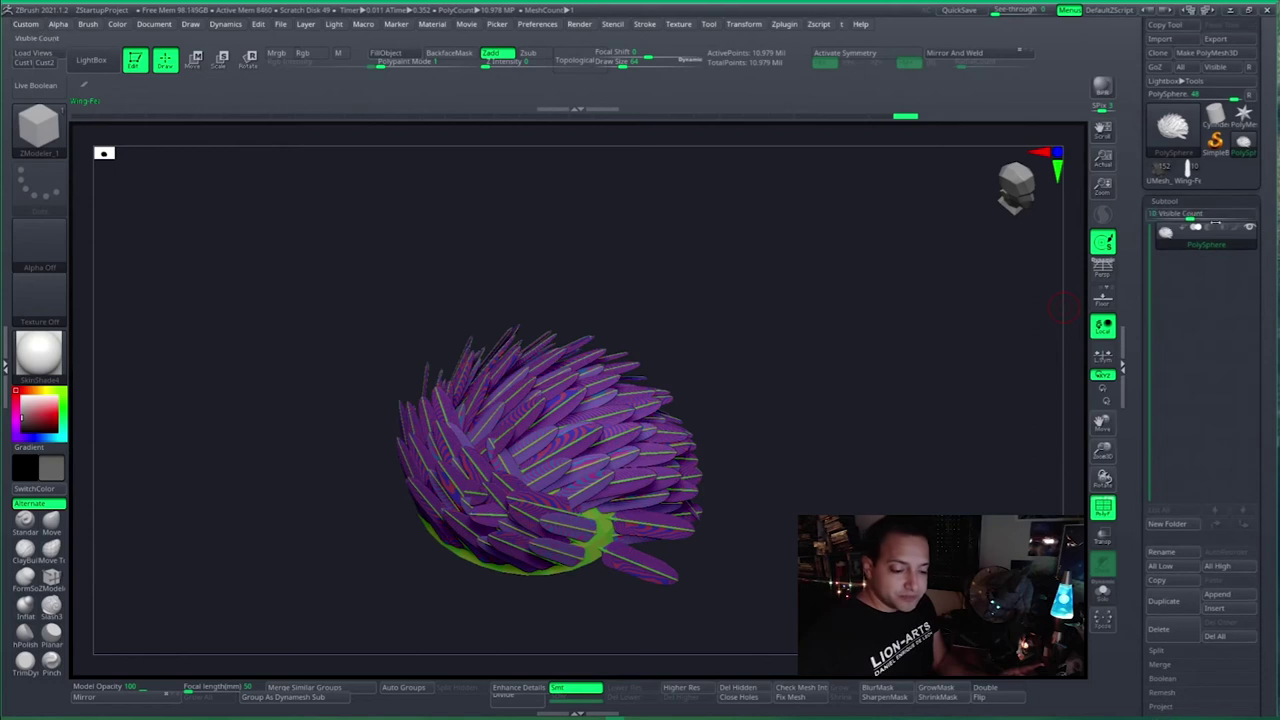
mouse_move(1171, 250)
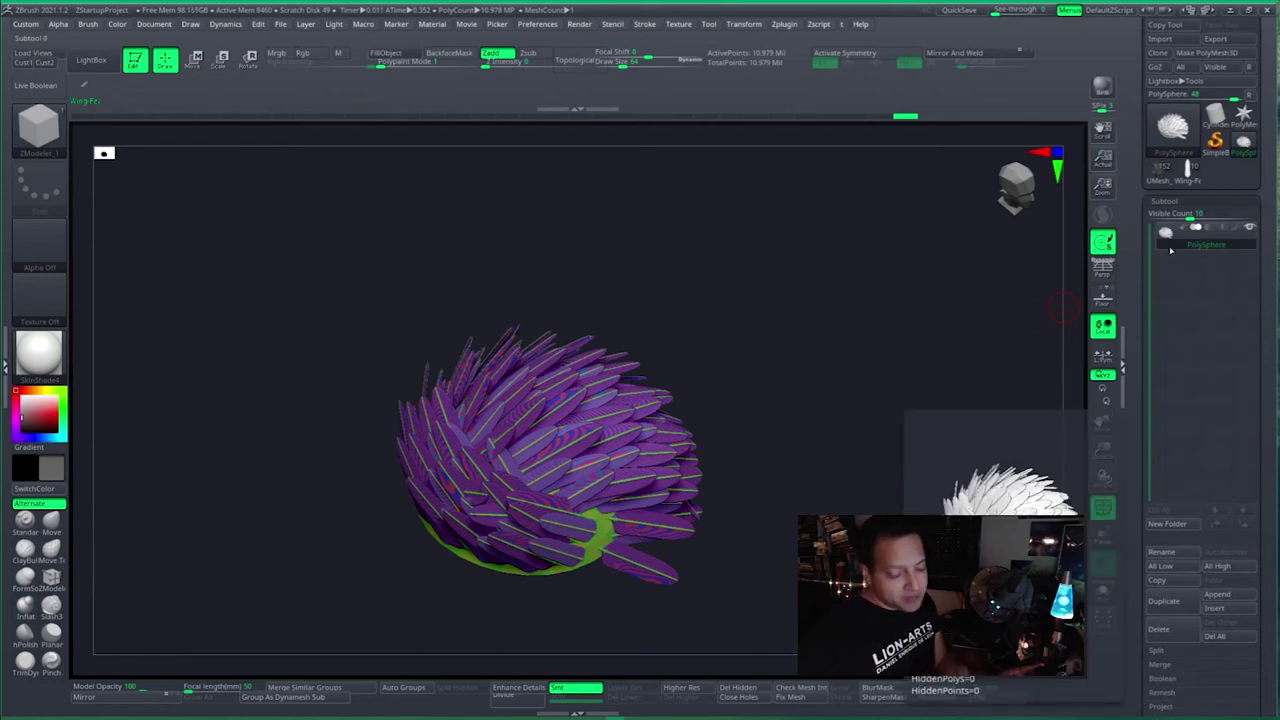
left_click_drag(783, 400, 871, 374, "alt")
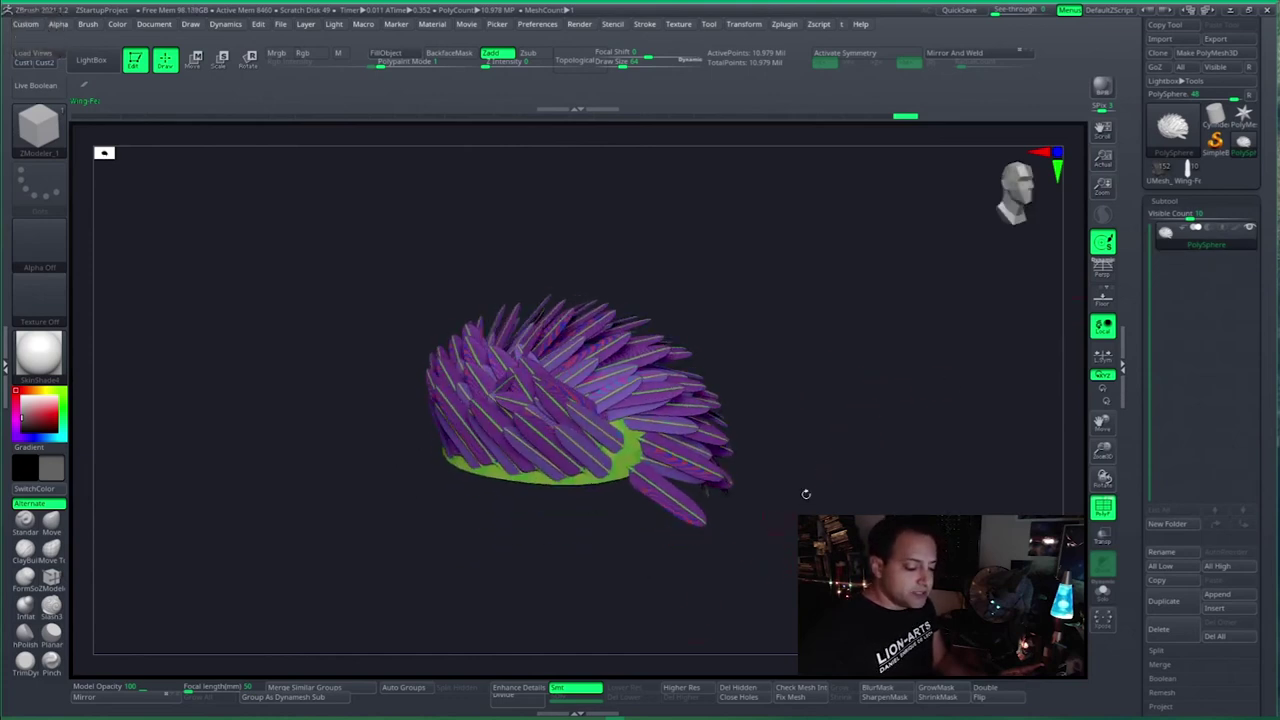
key("ctrl")
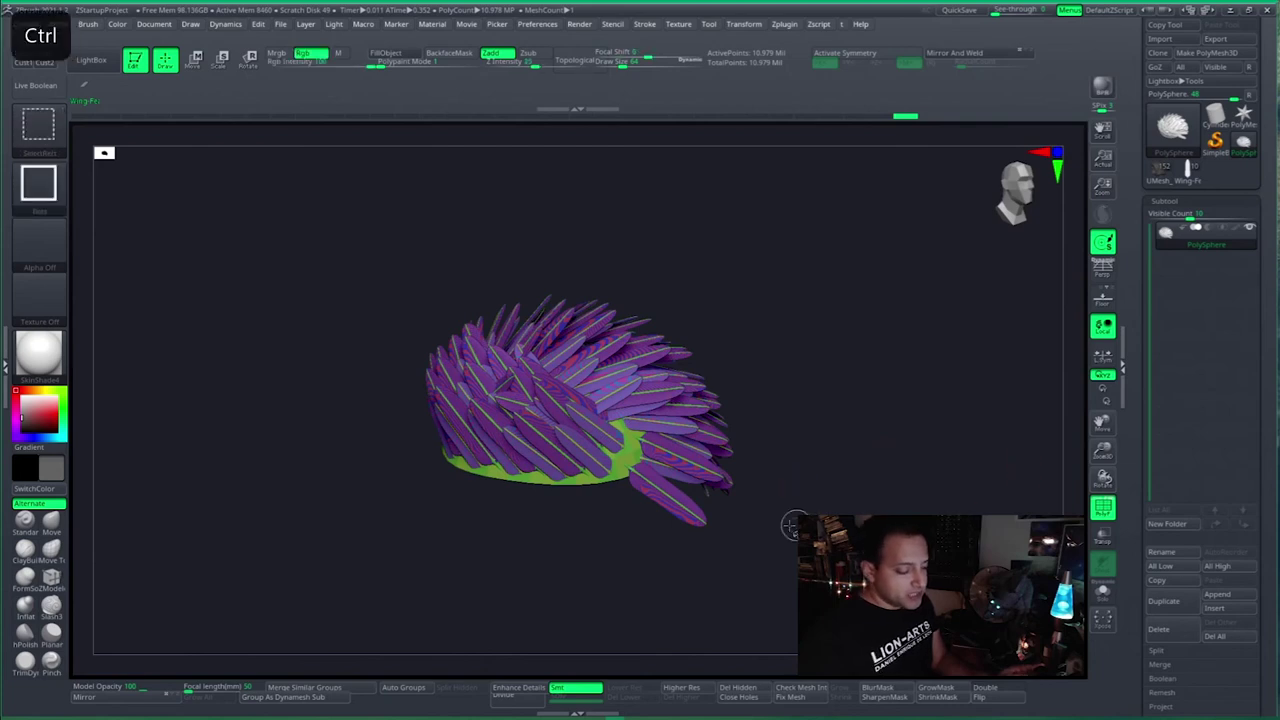
left_click(622, 472, "ctrl+shift")
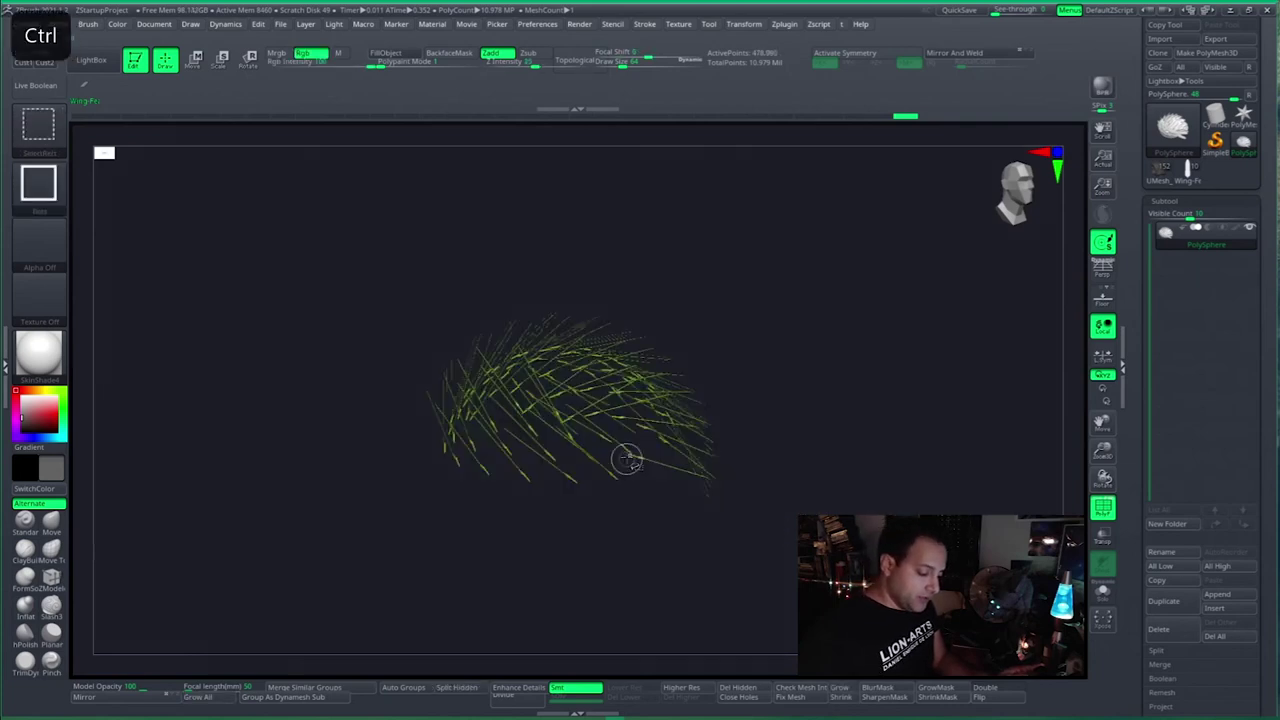
left_click(866, 378, "ctrl+shift")
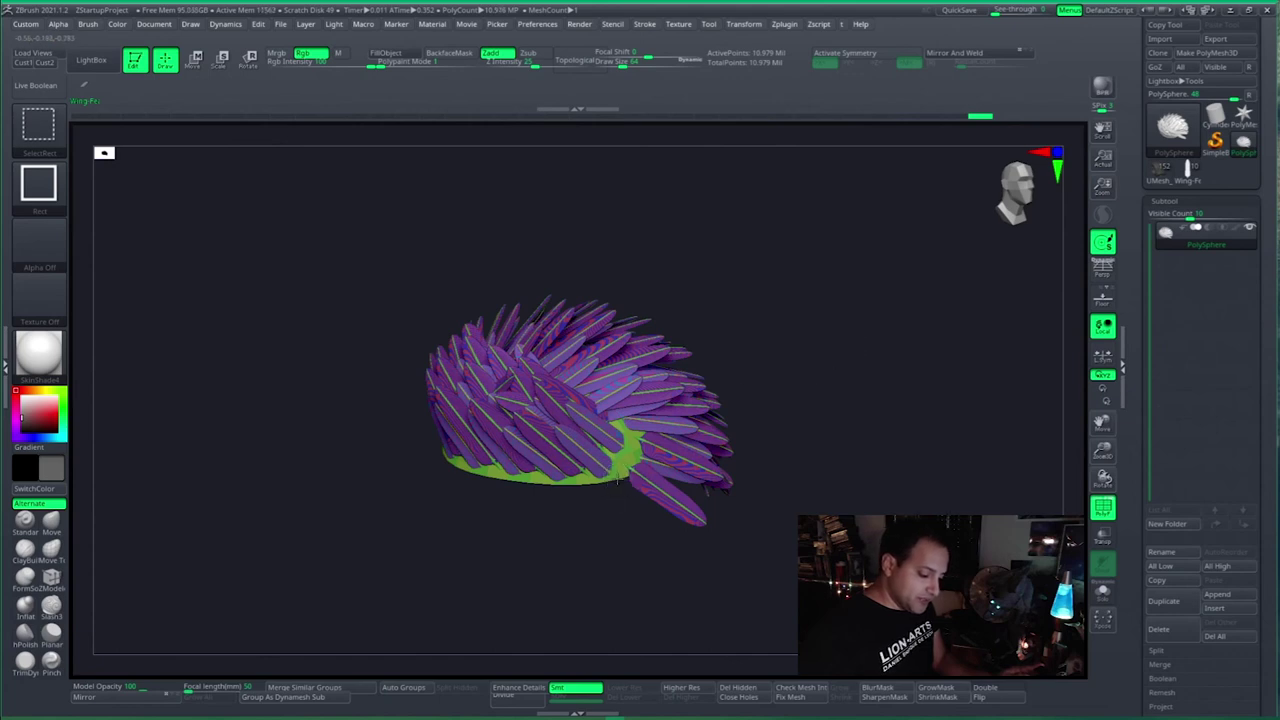
left_click(616, 478, "ctrl+shift")
left_click(868, 385, "ctrl+shift")
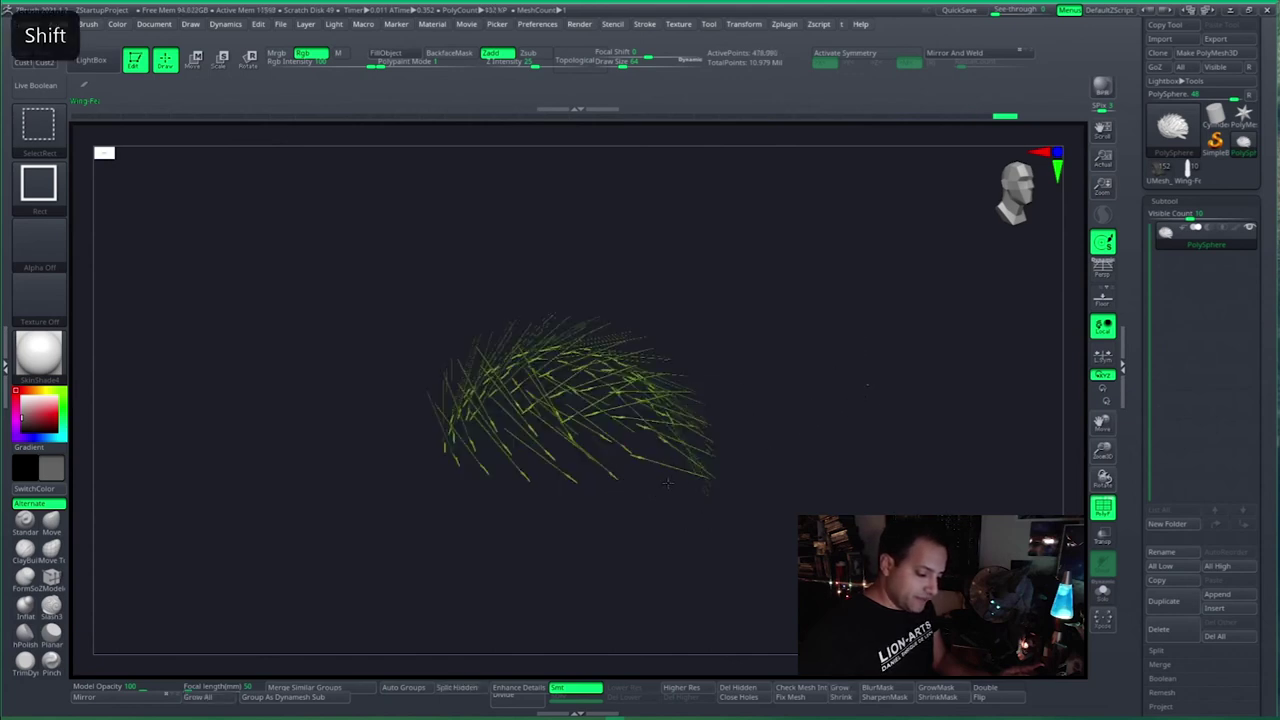
Step: Hide the base sphere's checker polygroups and its bottom cap, leaving only the feathers visible
mouse_move(670, 416)
right_mouse_down("alt")
mouse_move(700, 380)
mouse_move(503, 649)
right_mouse_up("alt")
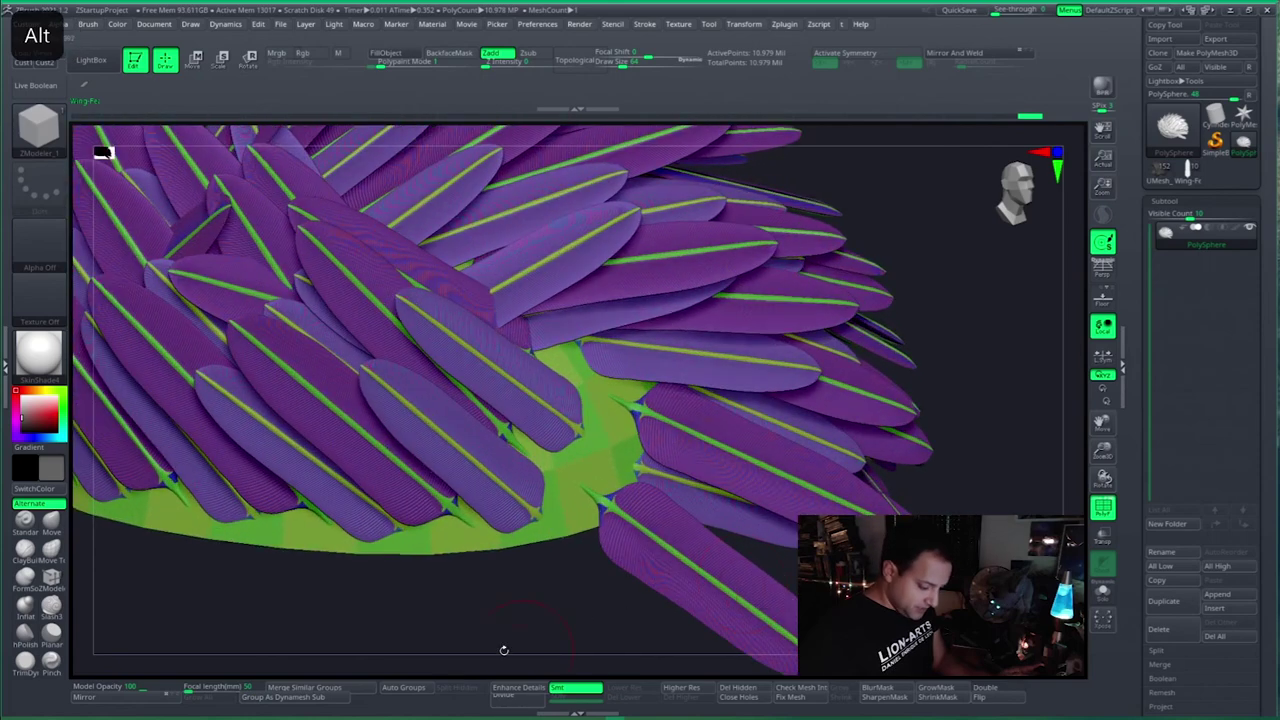
left_click(436, 562, "ctrl+shift")
mouse_move(760, 543)
left_mouse_down("alt")
mouse_move(766, 474)
mouse_move(821, 443)
mouse_move(800, 331)
mouse_move(840, 429)
left_mouse_up("alt")
left_click_drag(950, 406, 927, 449, "ctrl+shift")
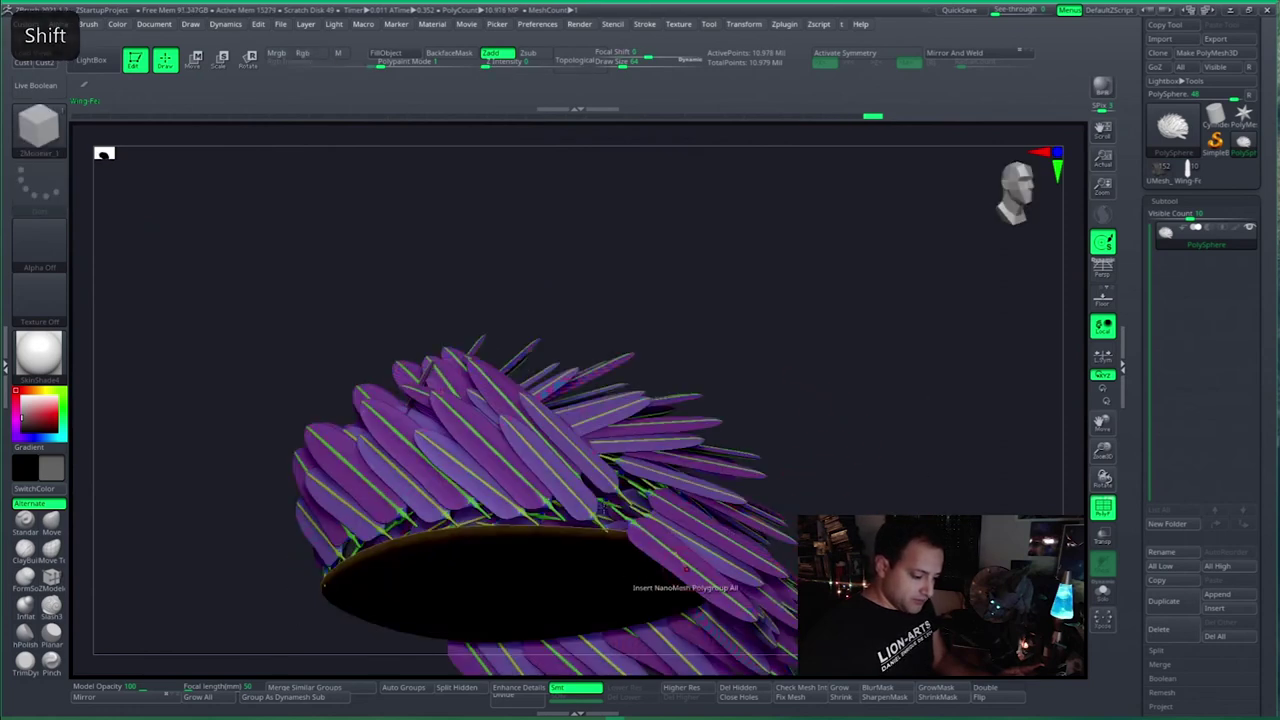
mouse_move(600, 568)
right_mouse_down()
mouse_move(643, 494)
mouse_move(589, 566)
right_mouse_up()
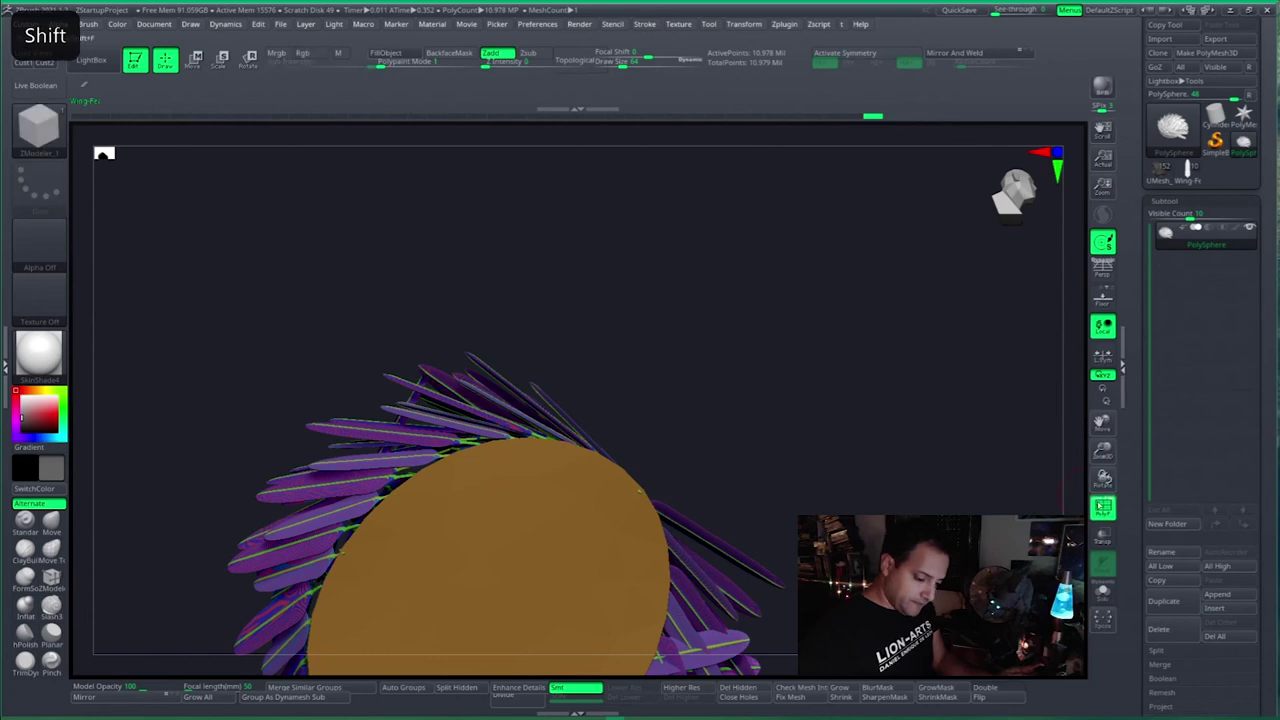
left_click(1097, 505, "shift")
key("ctrl")
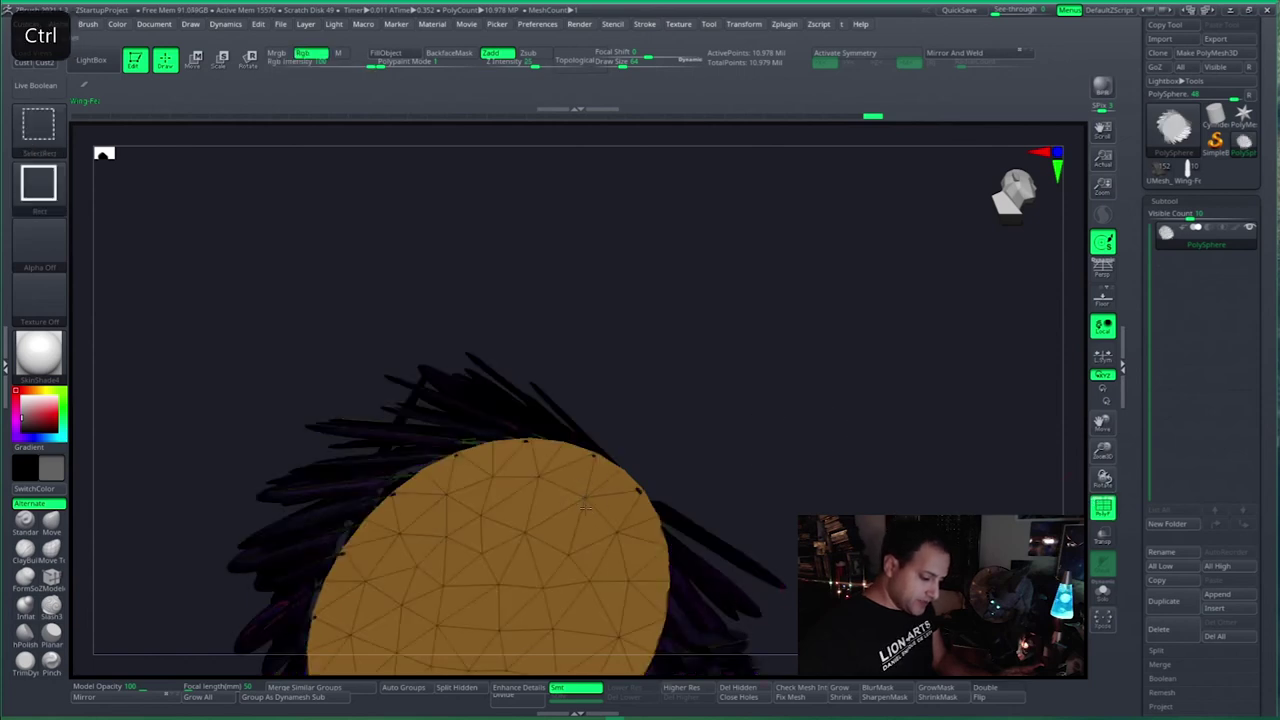
left_click(910, 470, "ctrl+shift")
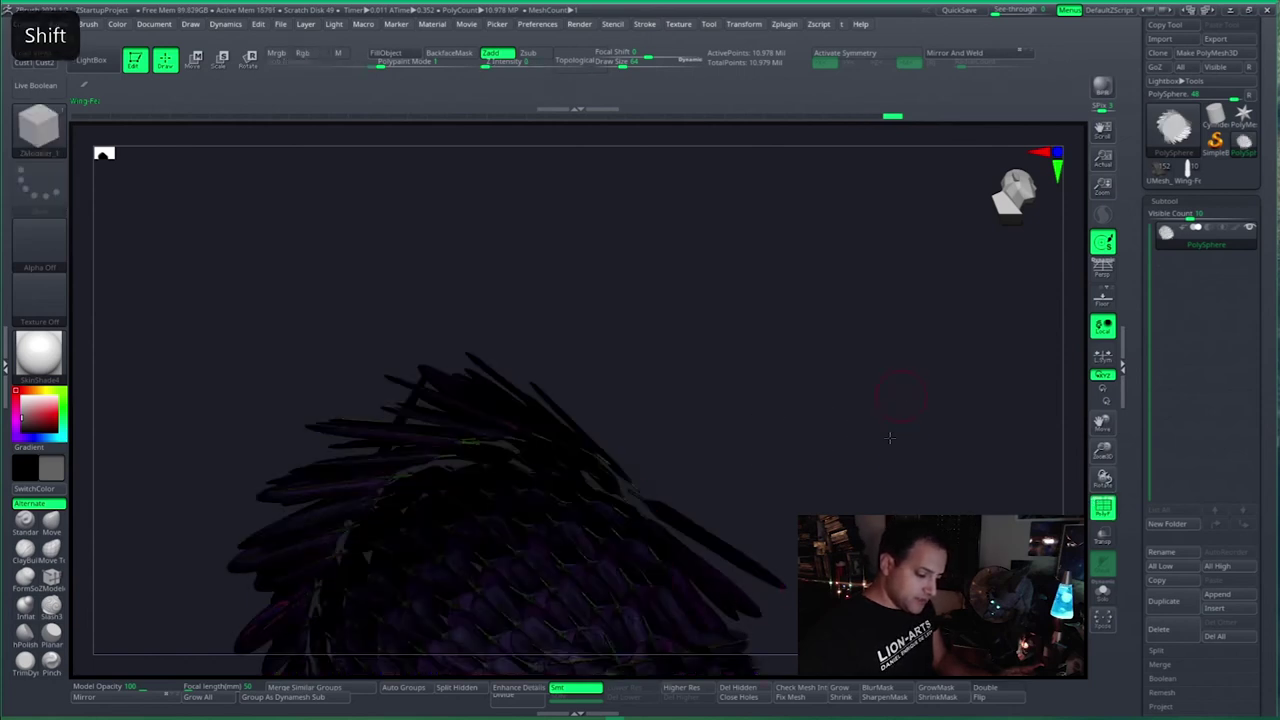
Step: Split the hidden base sphere into its own subtool and assign all the feathers a single polygroup
left_click_drag(889, 444, 930, 410)
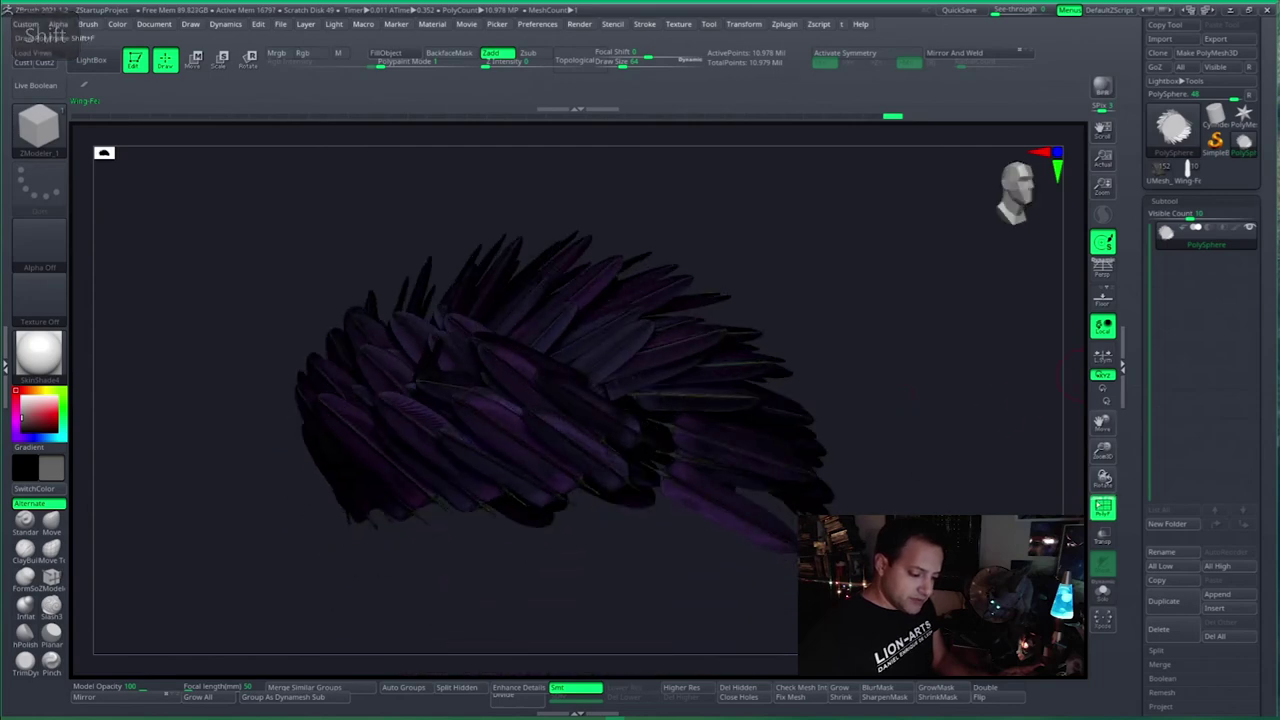
key("shift")
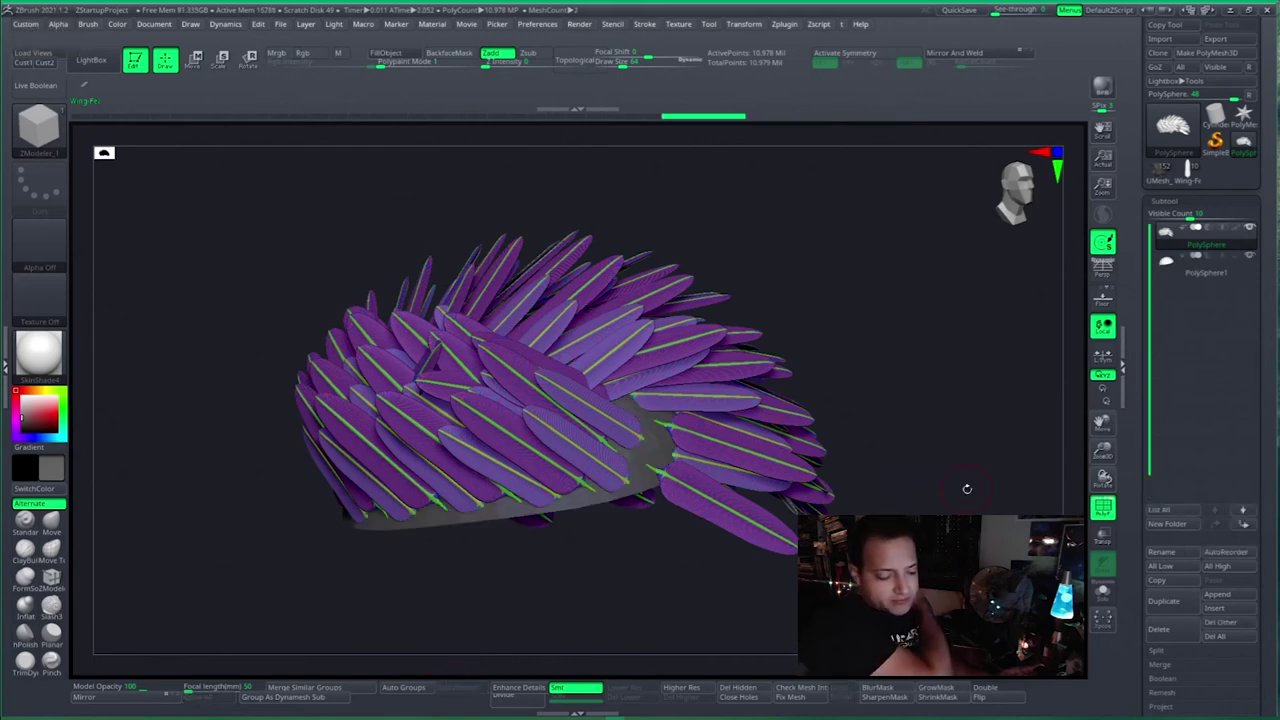
left_click_drag(951, 413, 960, 460)
key("ctrl")
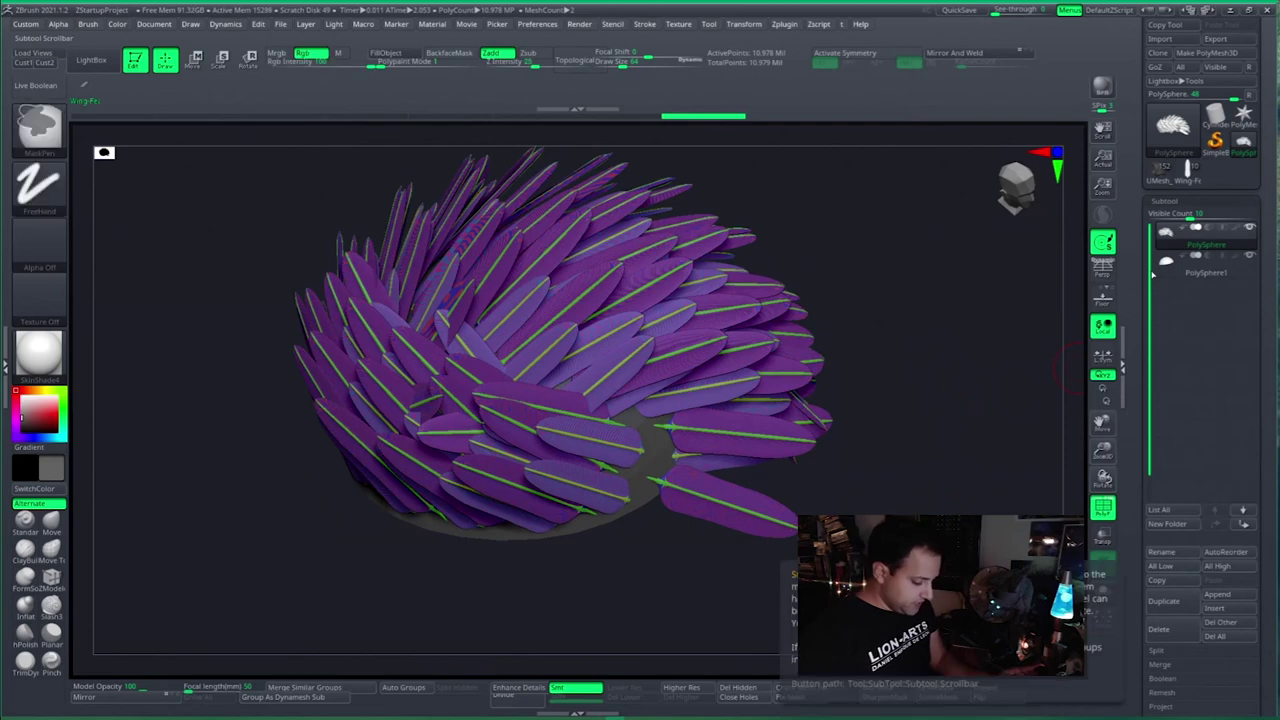
key("ctrl+w")
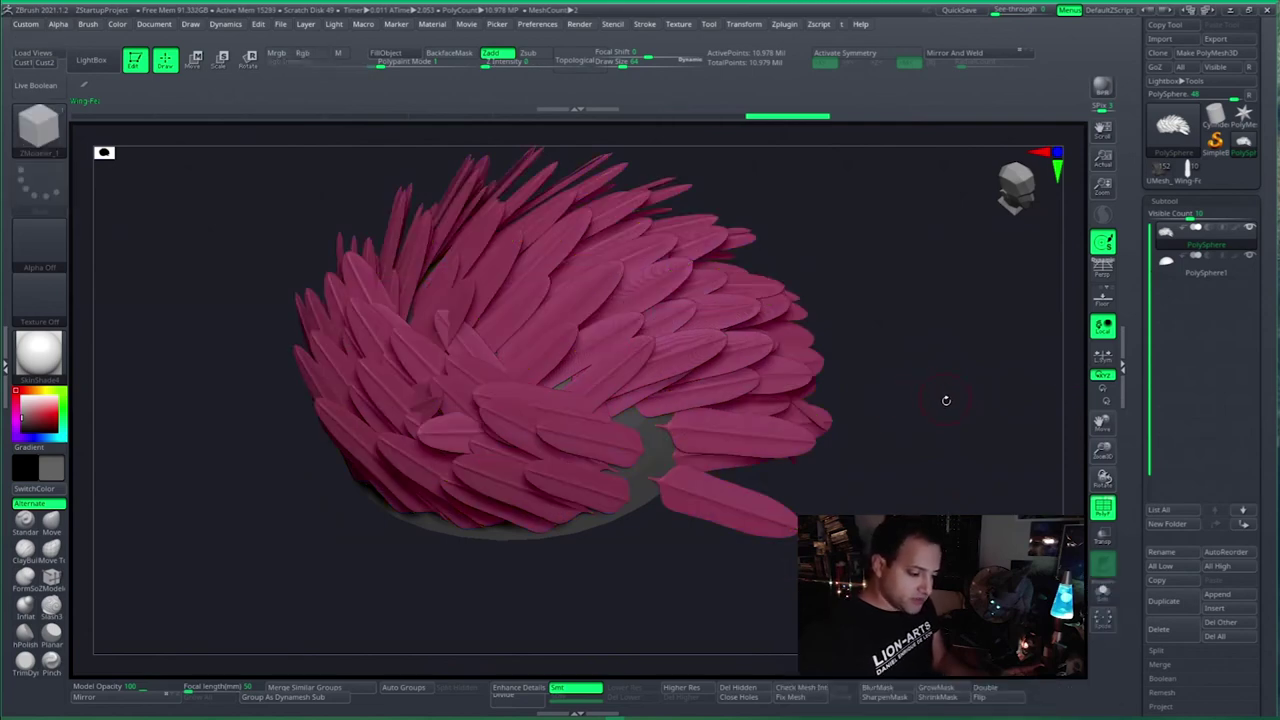
left_click_drag(949, 403, 952, 440)
Step: Select the PolySphere1 subtool, give it a single polygroup and turn on Live Boolean
left_click(1156, 282)
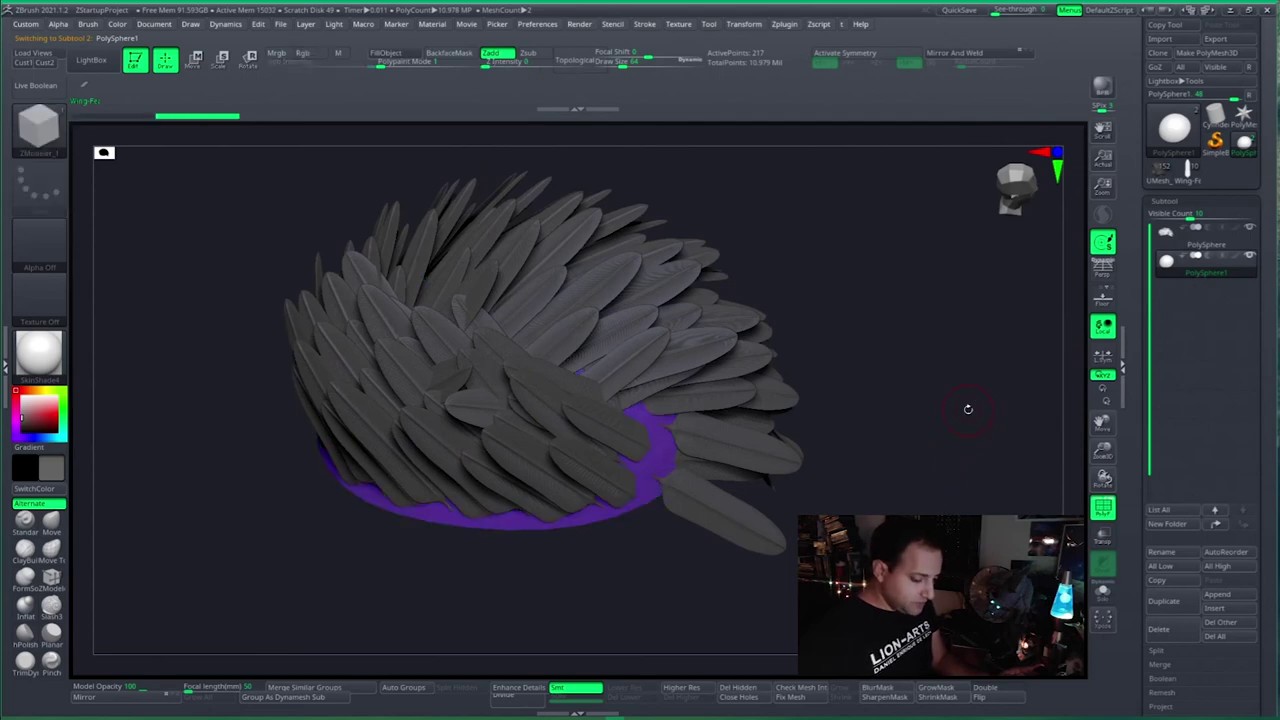
left_click_drag(966, 409, 790, 499)
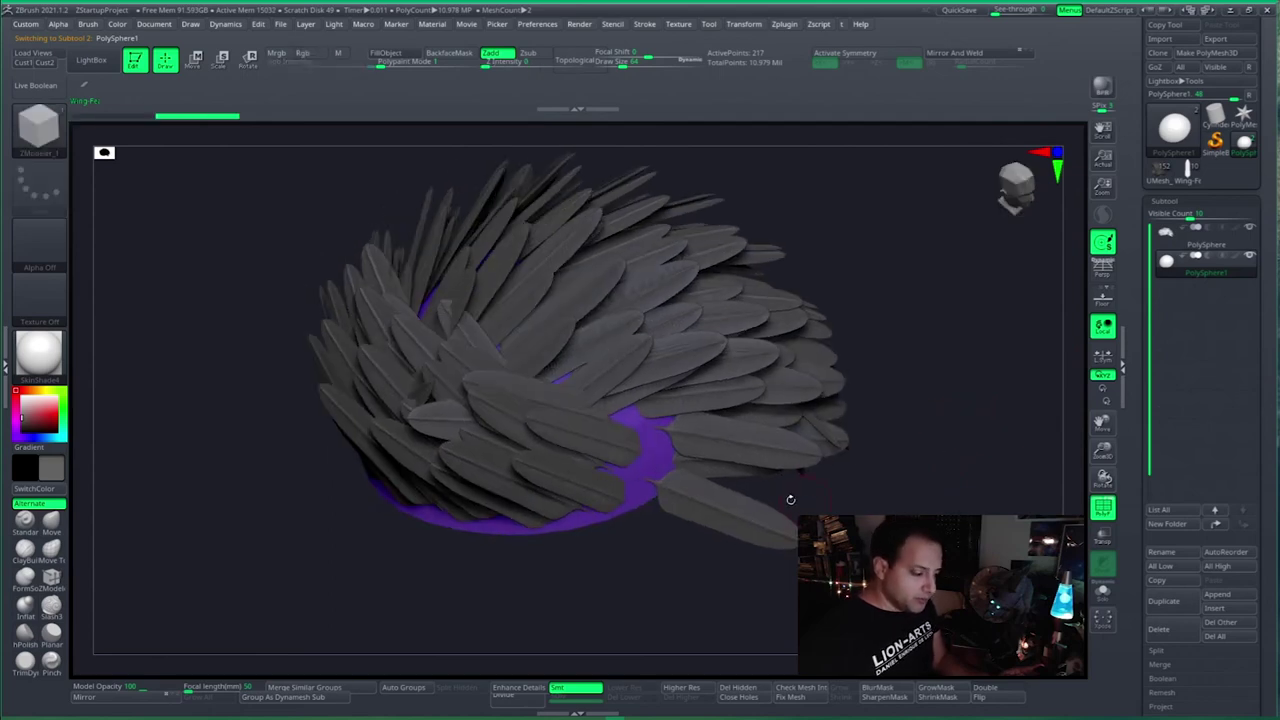
left_click(49, 87)
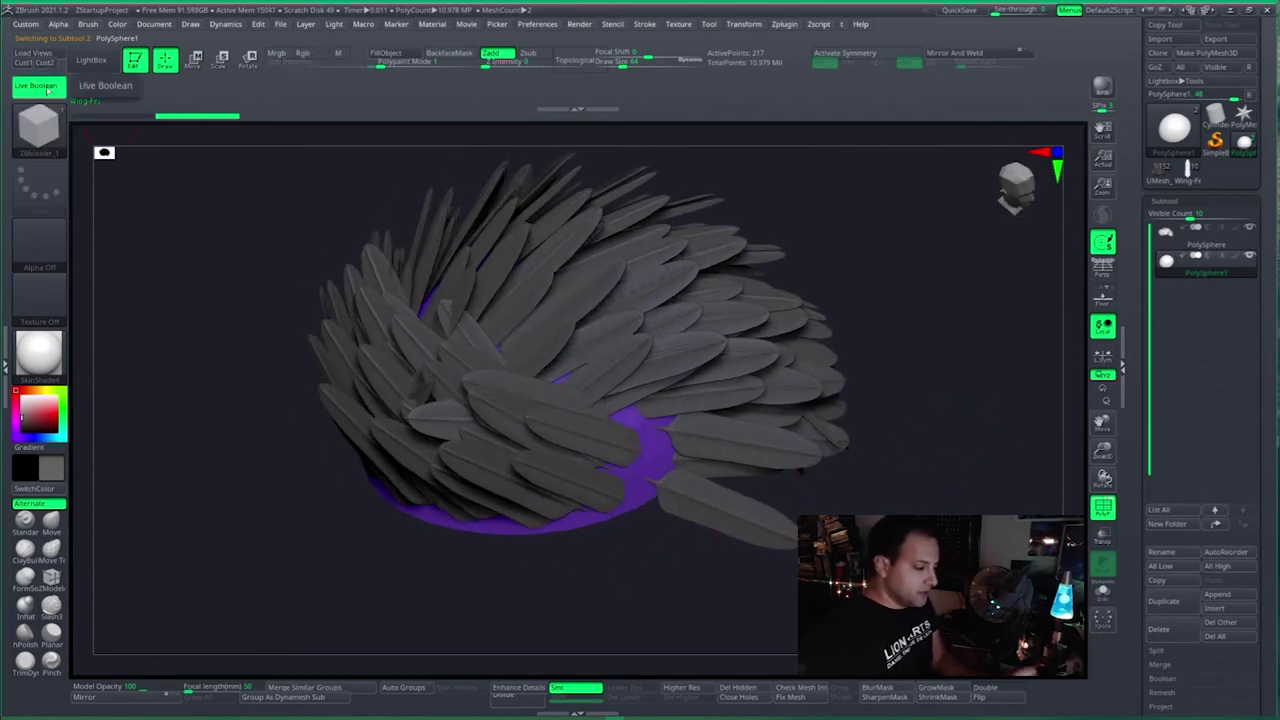
Step: Select the feather PolySphere subtool and make a Boolean mesh that unites the feathers with the base sphere
left_click(1164, 240)
left_click_drag(1270, 432, 1274, 321)
left_click(1168, 403)
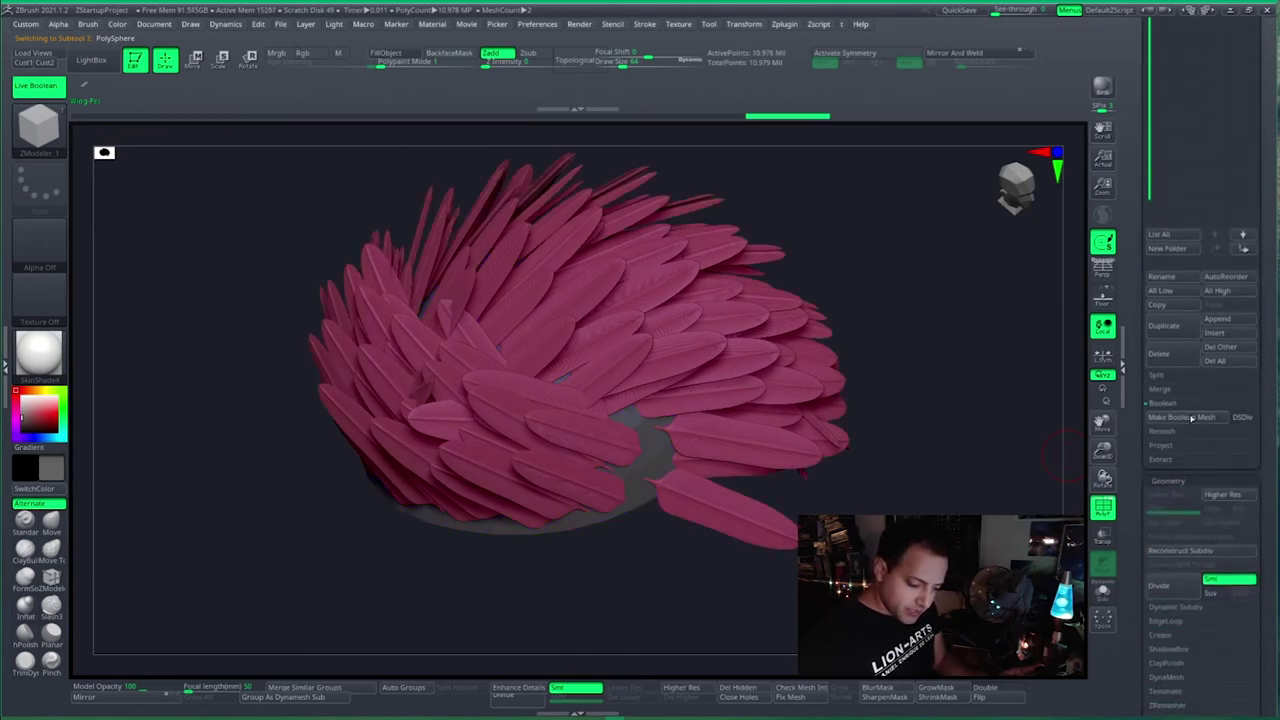
left_click(1182, 417)
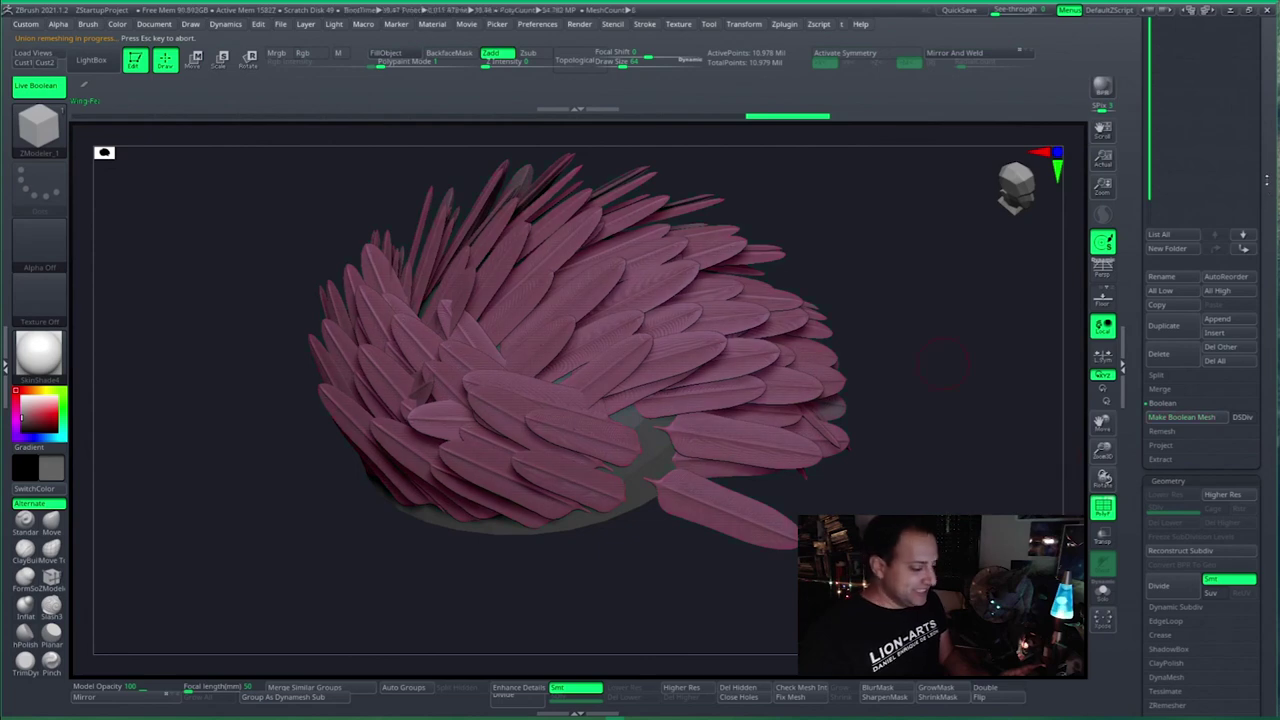
Step: Compare the generated UMesh_PolySphere with the original PolySphere tool up close where the feathers meet the base
scroll(1265, 168, "up", 5)
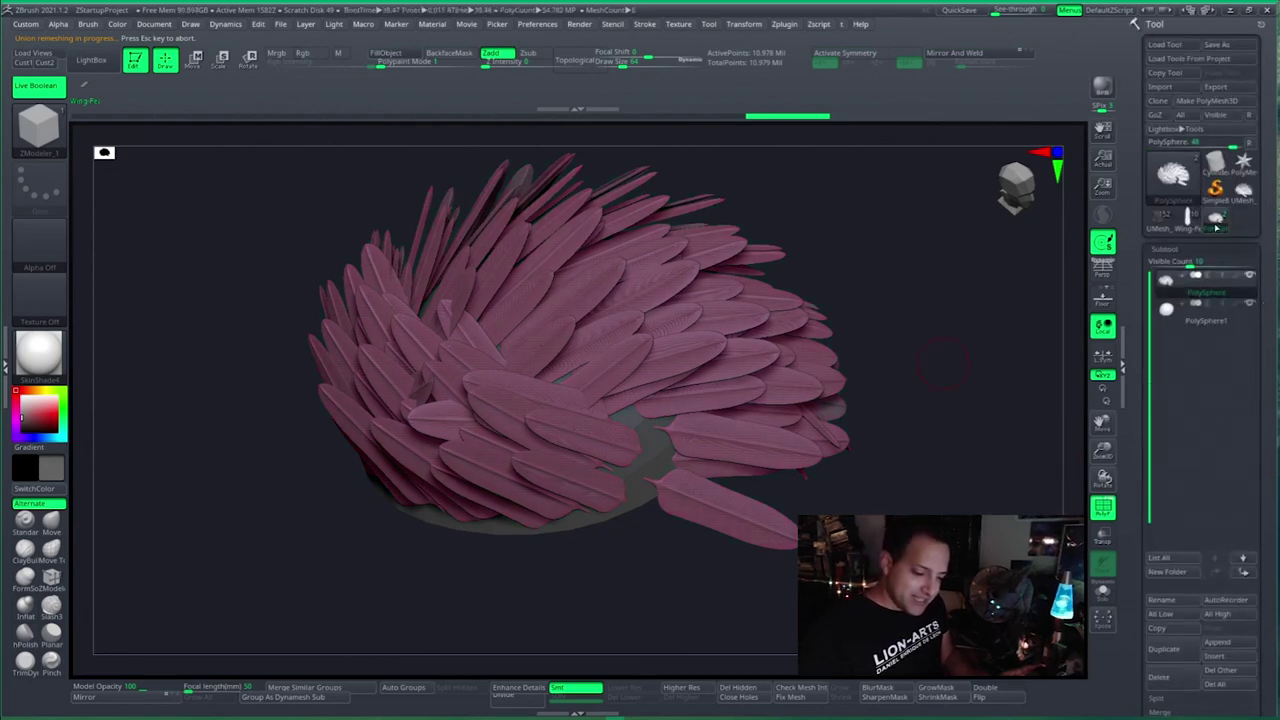
left_click(1217, 228)
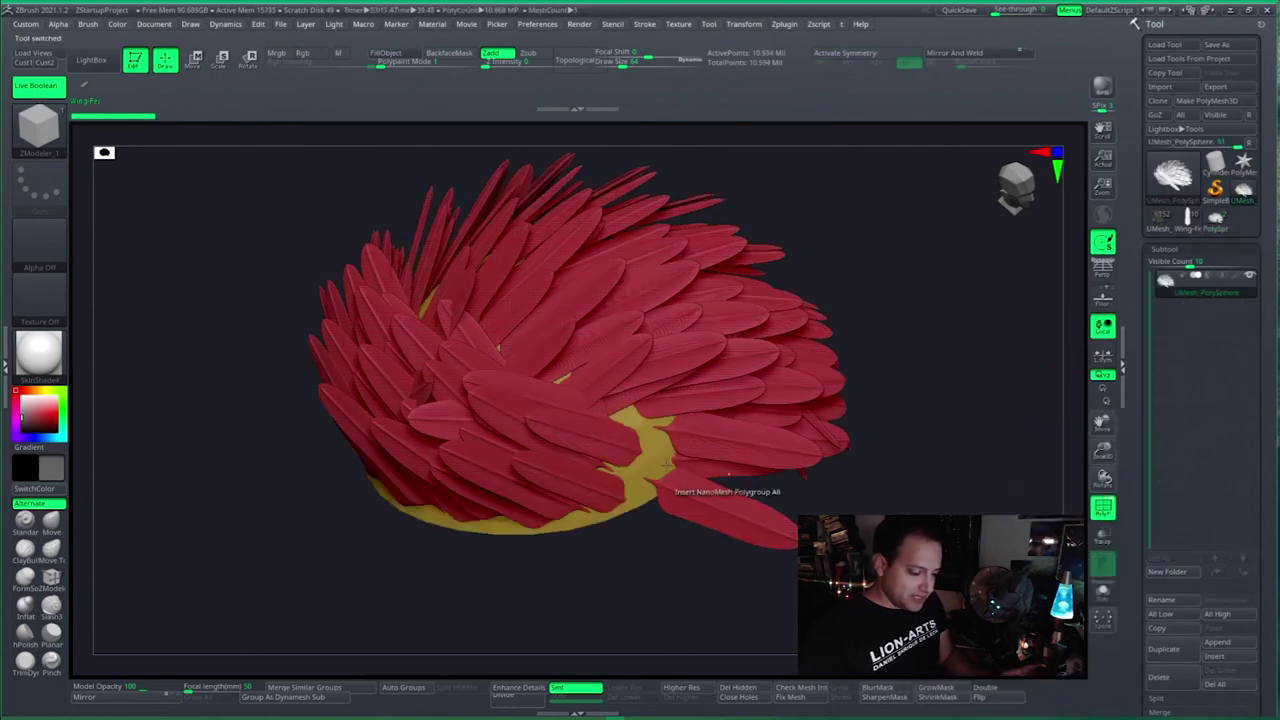
right_click_drag(667, 465, 697, 440, "alt")
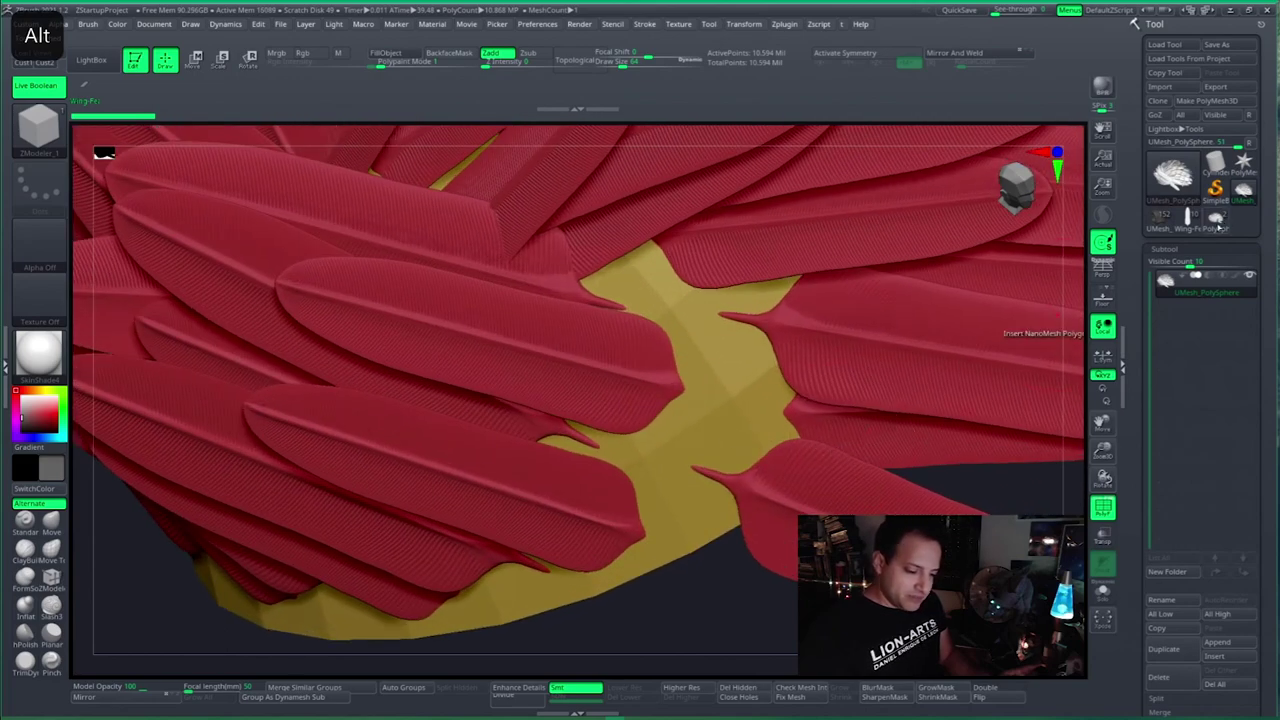
left_click(1218, 220)
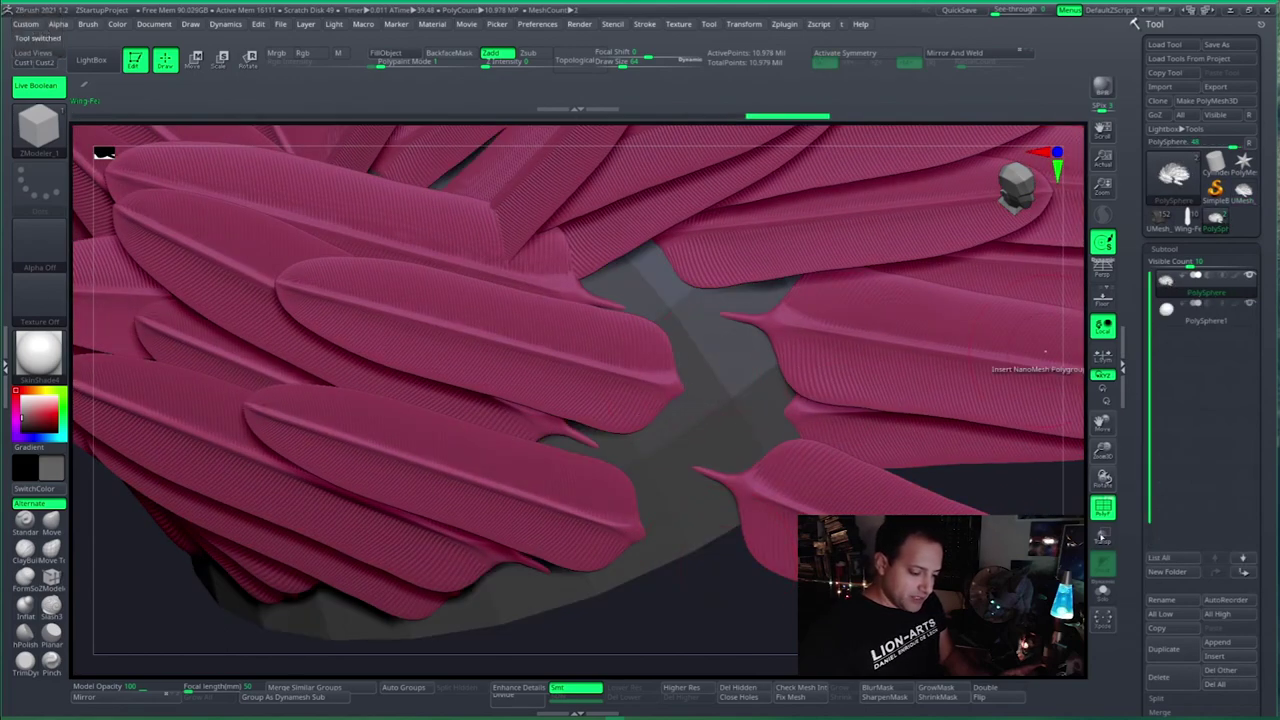
left_click(1103, 593)
left_click(1104, 594)
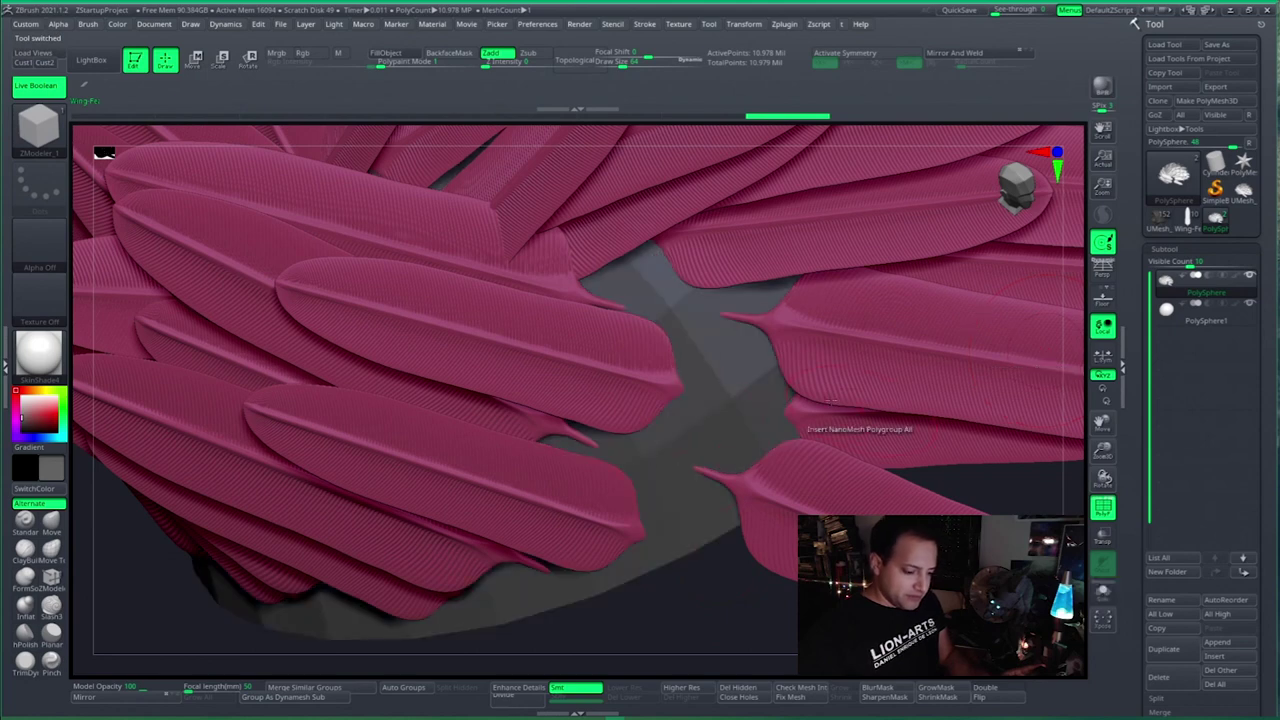
left_click(1244, 194)
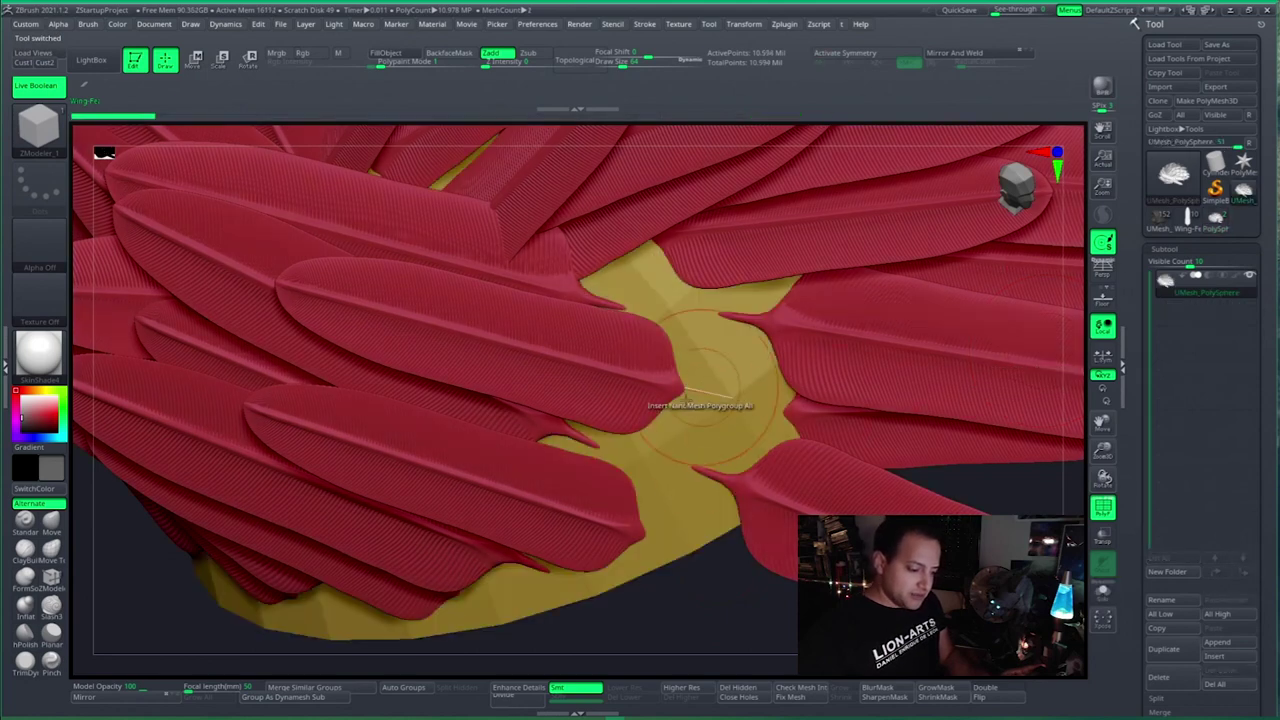
Step: Isolate a small patch of UMesh_PolySphere where a feather meets the base and turn on double-sided display
left_click_drag(737, 291, 629, 440, "ctrl+shift")
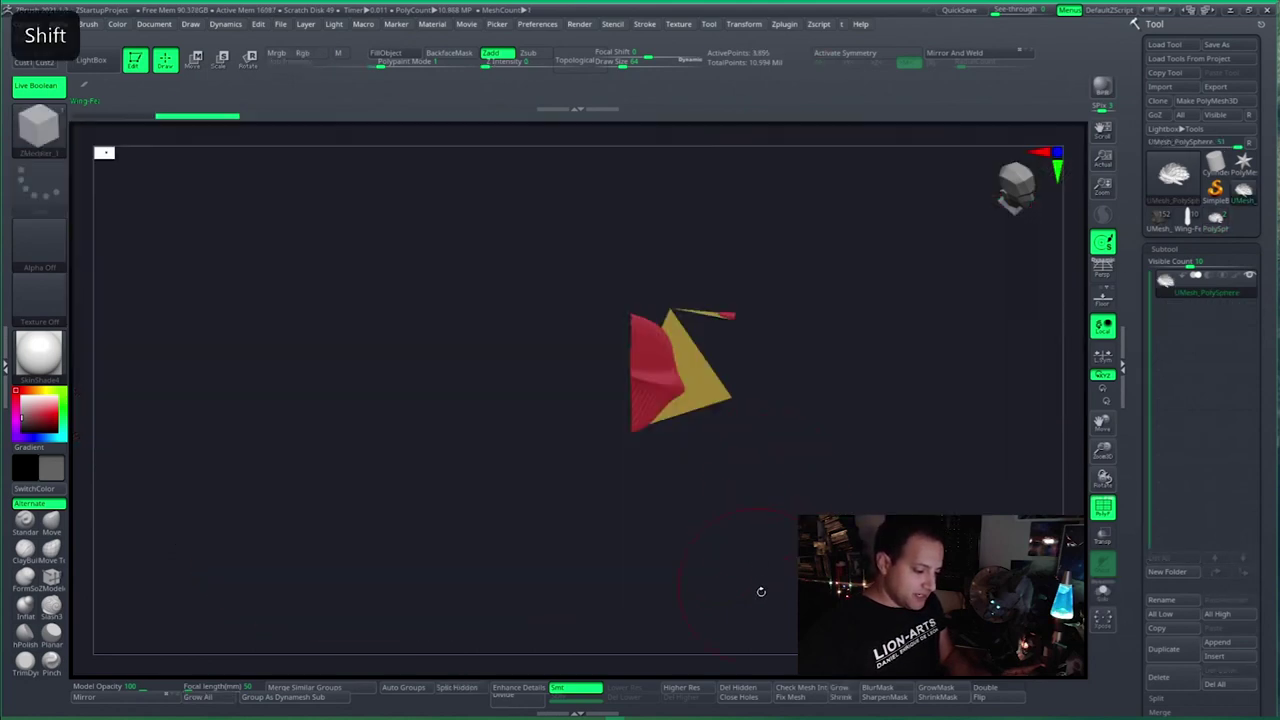
left_click_drag(774, 591, 758, 311)
left_click(997, 687)
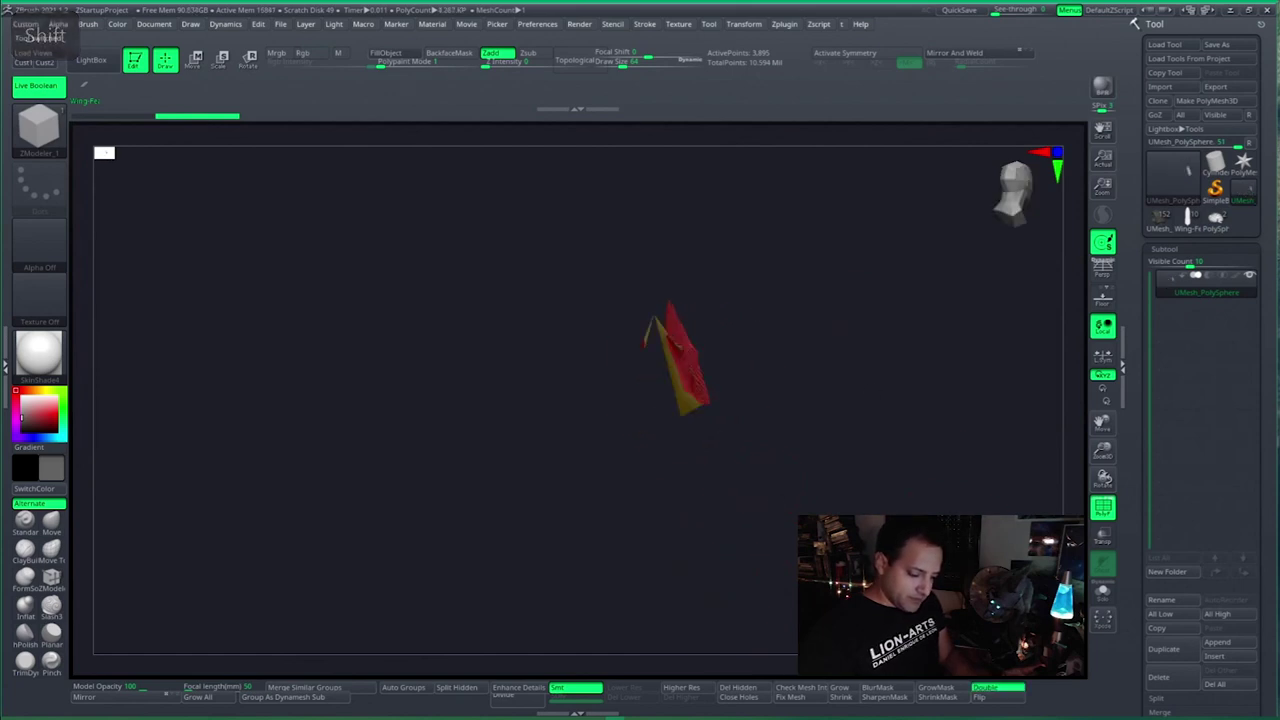
left_click_drag(743, 422, 811, 409)
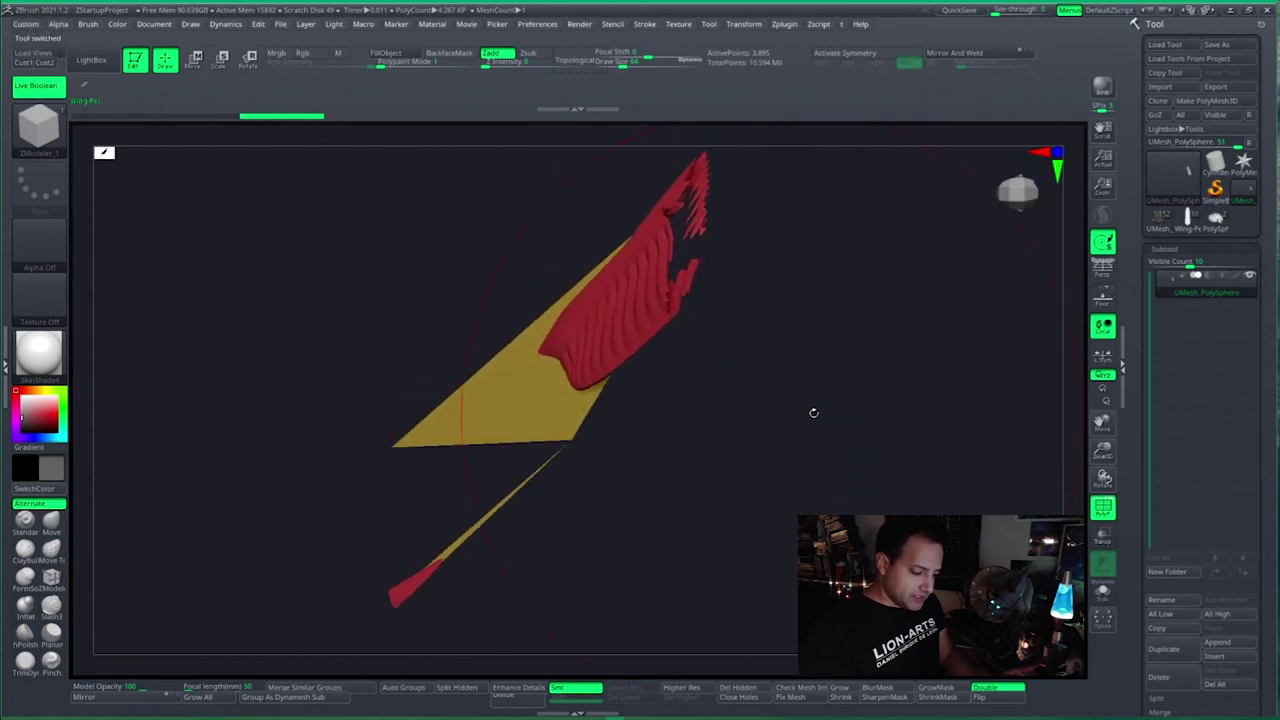
Step: Grow the visible patch outward and examine from several angles how the feather and base polygons are joined
left_click(843, 688)
left_click(846, 688)
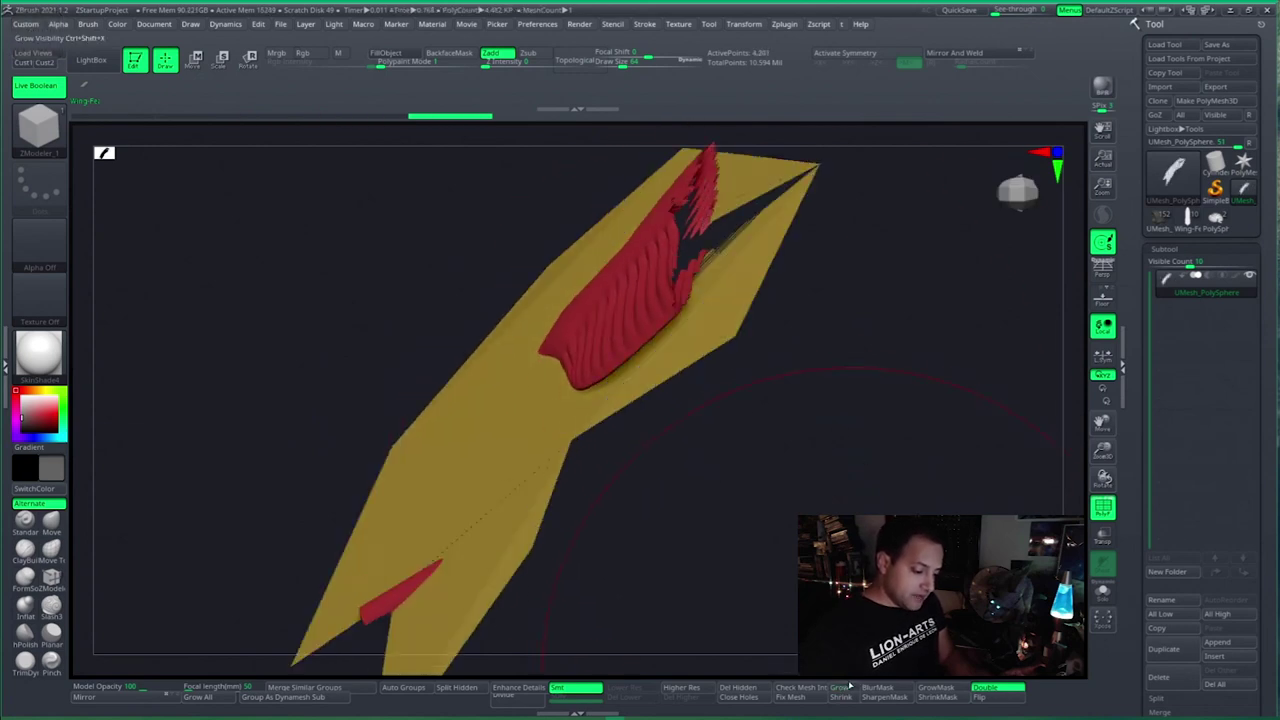
left_click(1016, 493)
left_click_drag(800, 400, 730, 348)
right_click_drag(638, 340, 660, 476, "alt")
left_click_drag(560, 428, 555, 420)
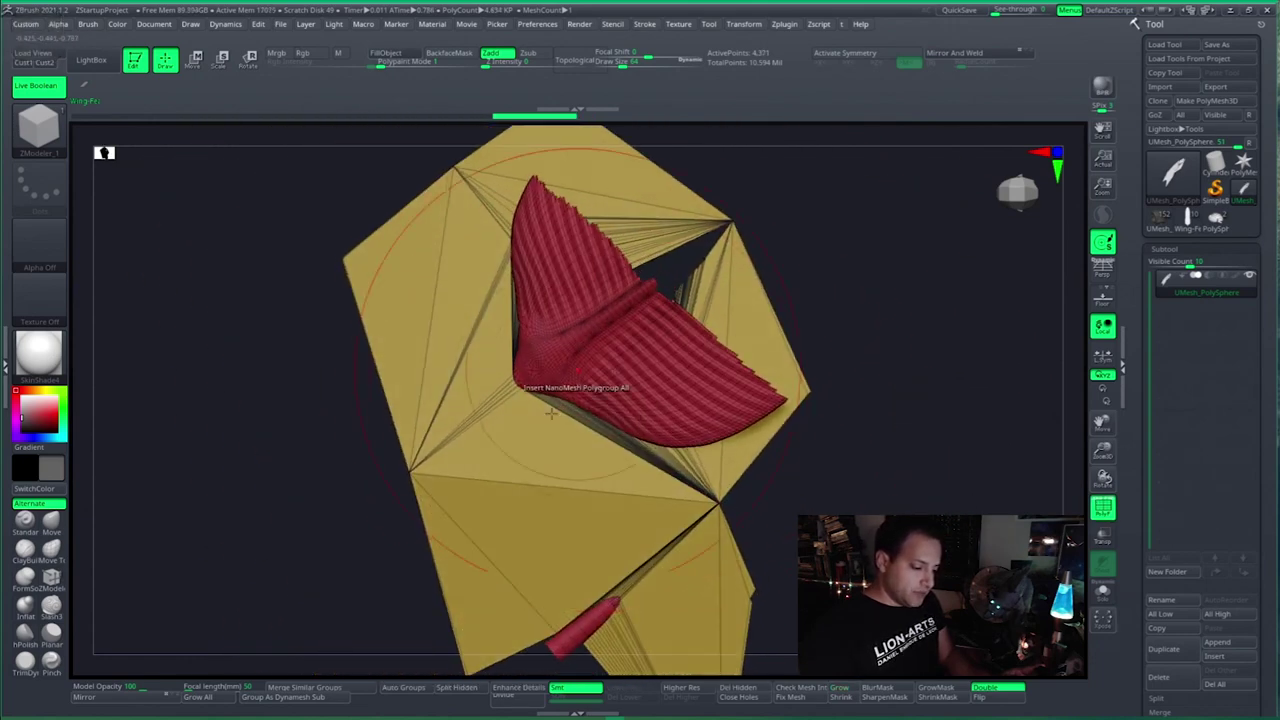
mouse_move(545, 424)
right_mouse_down()
mouse_move(691, 380)
mouse_move(697, 334)
mouse_move(677, 482)
mouse_move(749, 484)
mouse_move(770, 410)
right_mouse_up()
Step: Unhide the rest of UMesh_PolySphere, turn off the polyframe display and frame the whole feathered form
left_click(104, 152, "ctrl+shift")
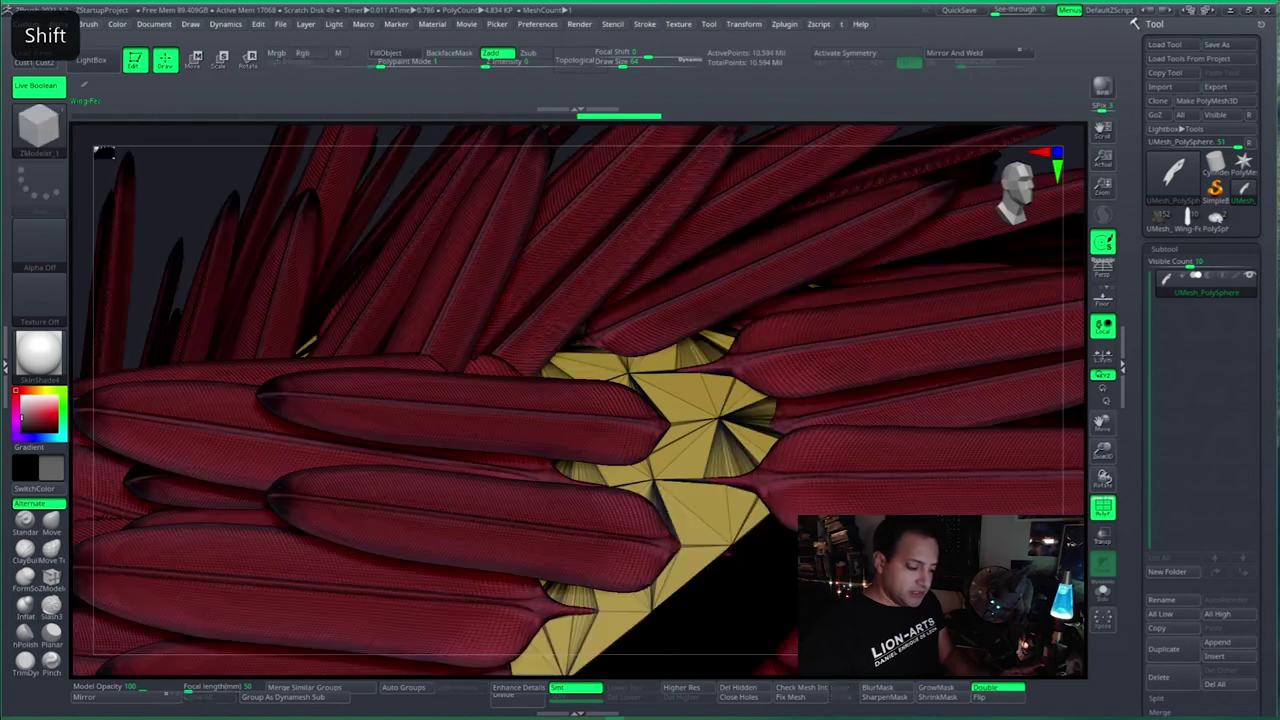
key("alt")
right_click_drag(838, 310, 858, 260, "alt")
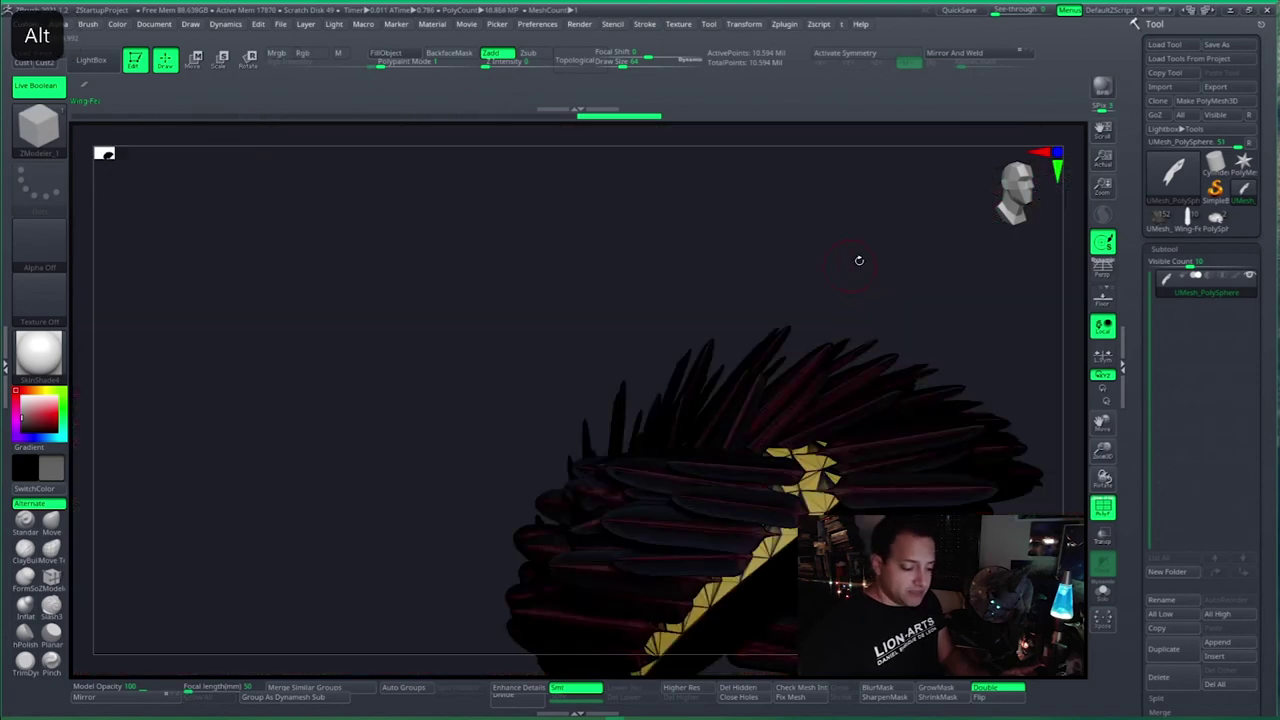
key("shift+f")
mouse_move(884, 492)
right_mouse_down("alt")
mouse_move(786, 428)
mouse_move(820, 434)
mouse_move(780, 478)
mouse_move(730, 490)
mouse_move(667, 492)
mouse_move(688, 467)
mouse_move(670, 480)
mouse_move(640, 460)
mouse_move(819, 446)
right_mouse_up("alt")
mouse_move(731, 459)
right_mouse_down("shift")
mouse_move(744, 477)
mouse_move(789, 470)
mouse_move(760, 415)
mouse_move(790, 420)
mouse_move(779, 455)
right_mouse_up("shift")
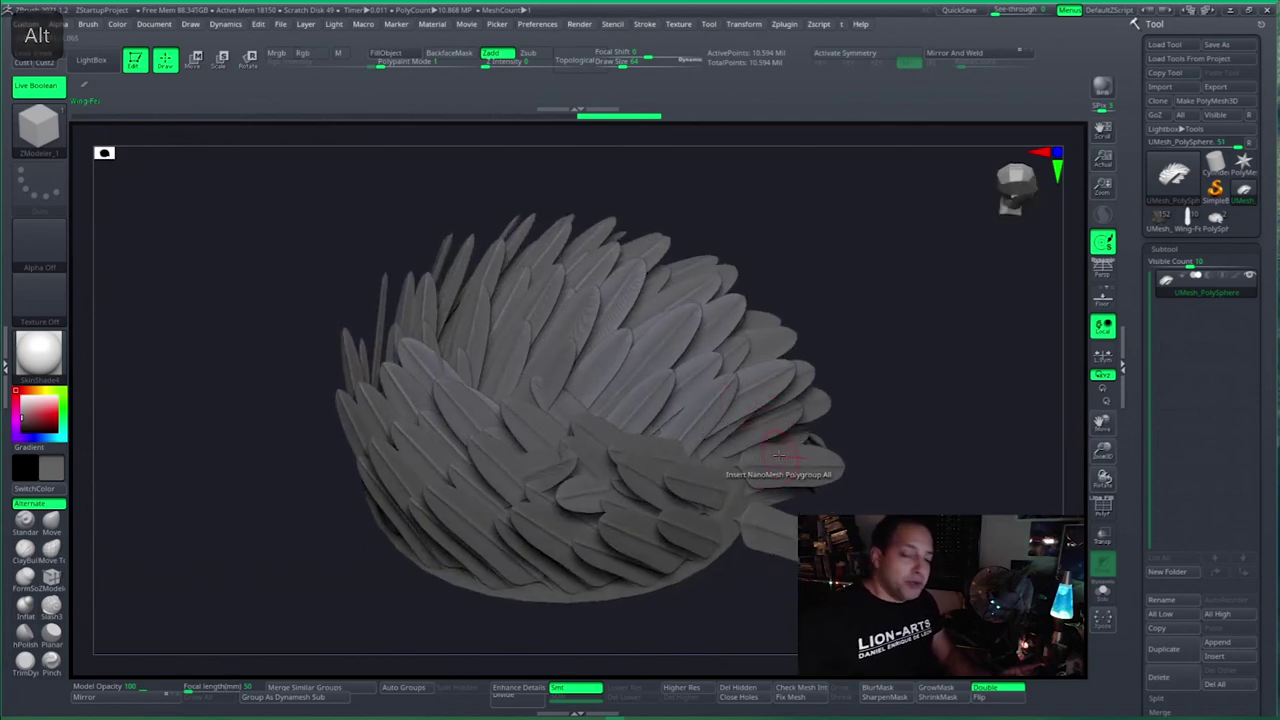